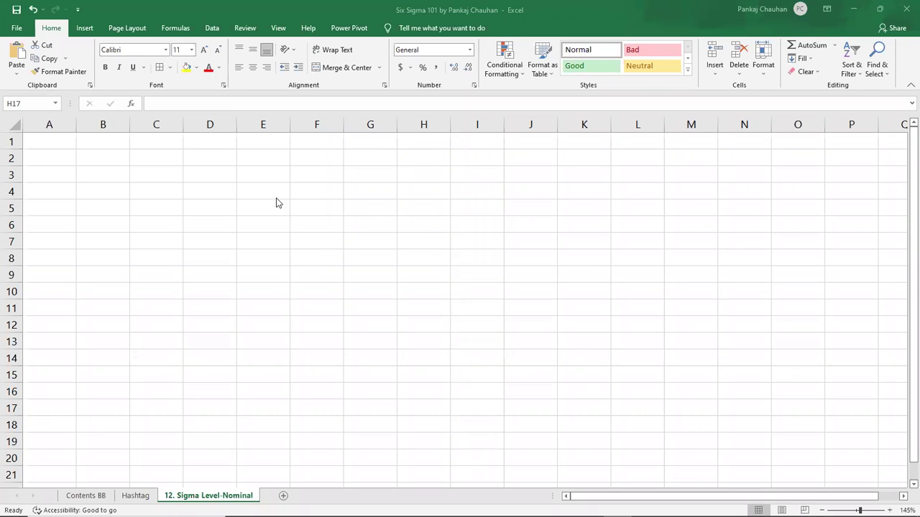
# Enter the title "how to calculate Sigma Level of any process" in cell D3.
pyautogui.click(219, 190)
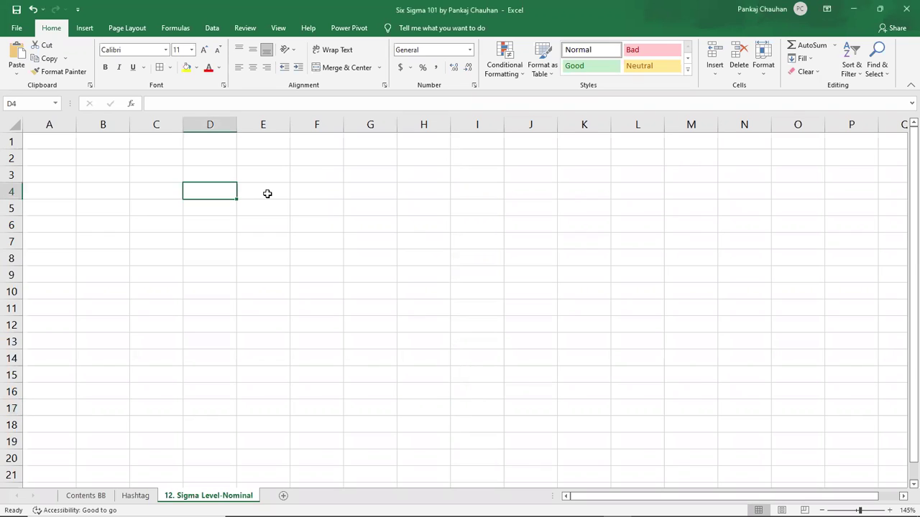
pyautogui.press('Up')
pyautogui.write('h')
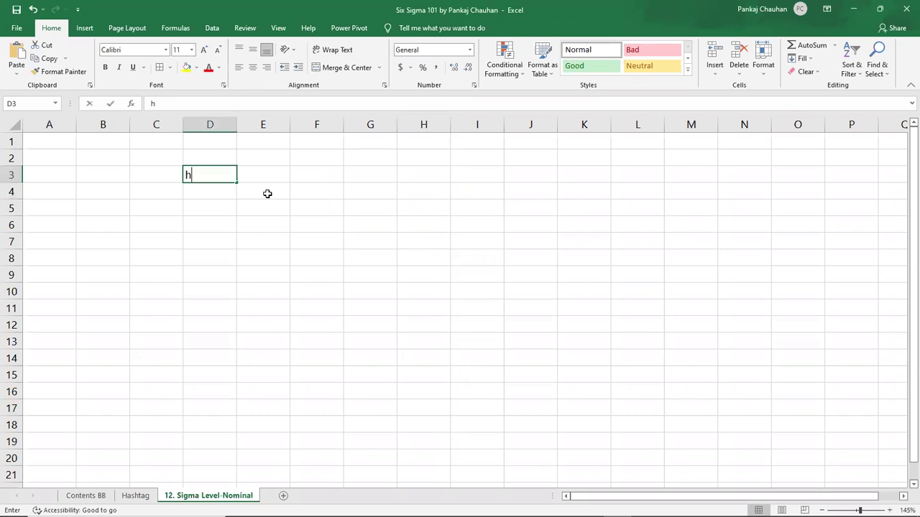
pyautogui.write('ow to calc')
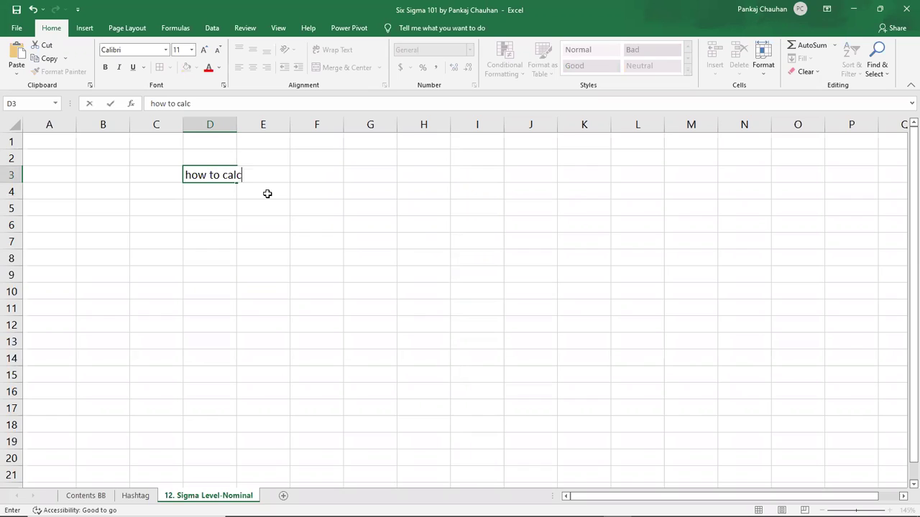
pyautogui.write('ulate Sigma Level ')
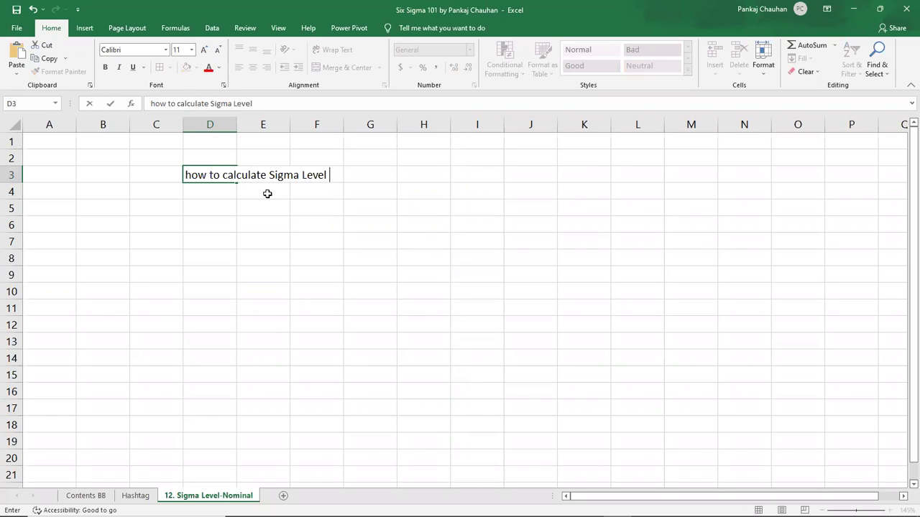
pyautogui.write('of any process')
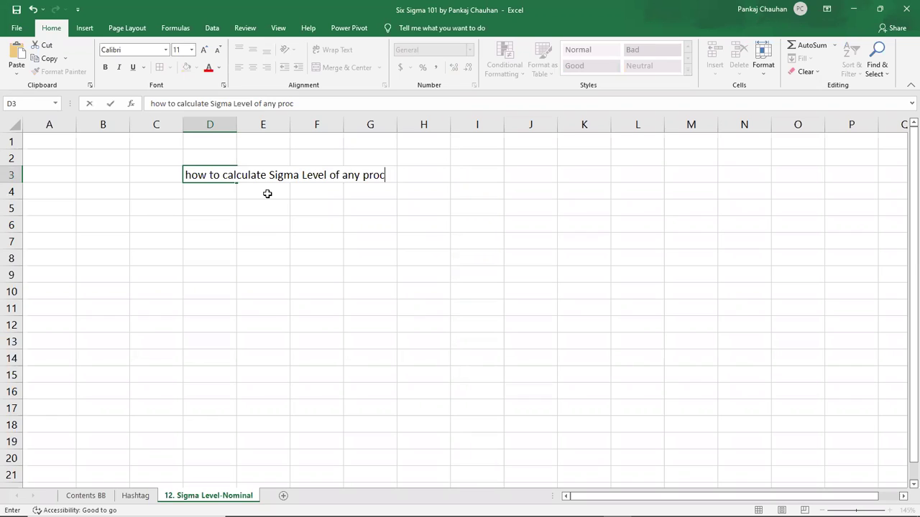
pyautogui.press('Return')
# Enter "Specification is Nominal" in cell D5.
pyautogui.press('Return')
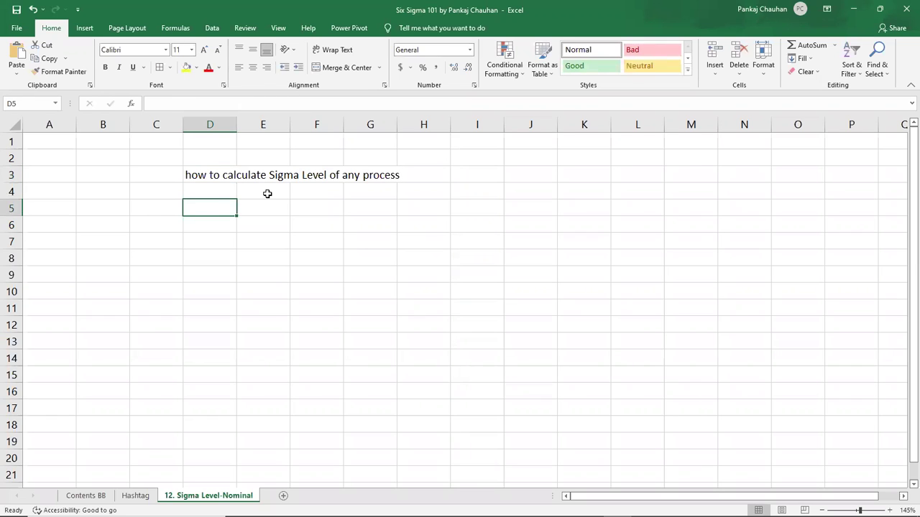
pyautogui.write('Specificati')
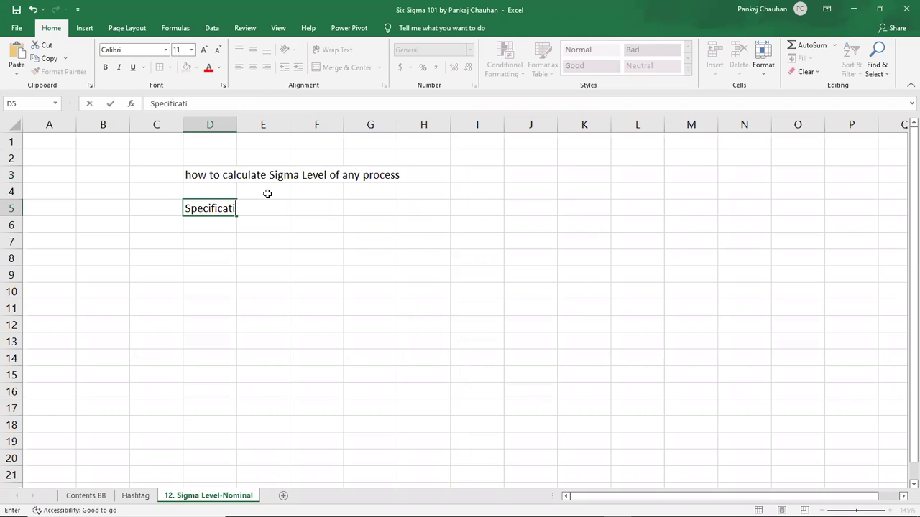
pyautogui.write('on is Nominal')
pyautogui.press('Return')
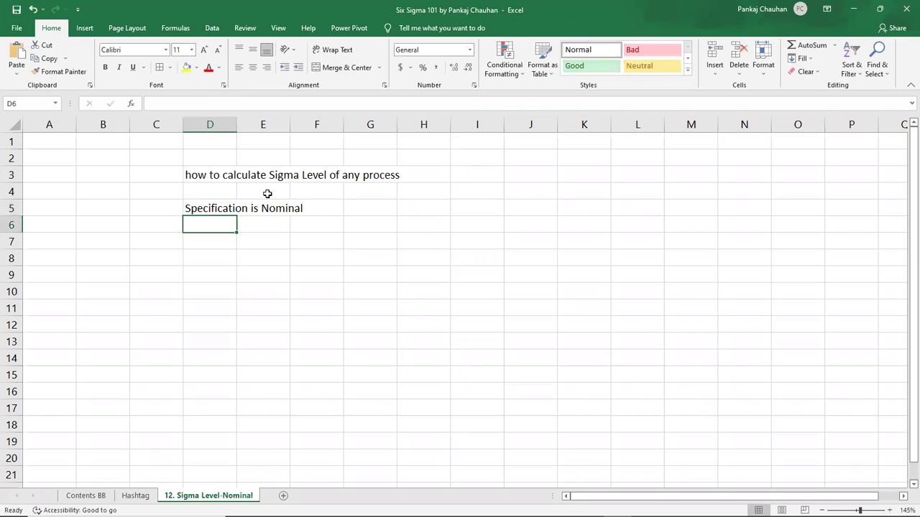
# Enter the headings "USL" in cell D7 and "LSL" in cell E7.
pyautogui.press('Return')
pyautogui.write('USL')
pyautogui.press('Return')
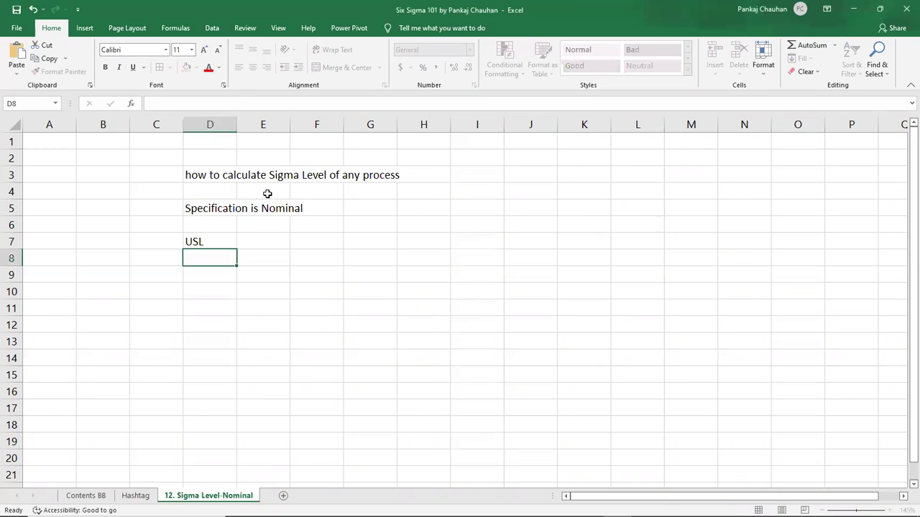
pyautogui.press('Up')
pyautogui.press('Right')
pyautogui.write('LSL')
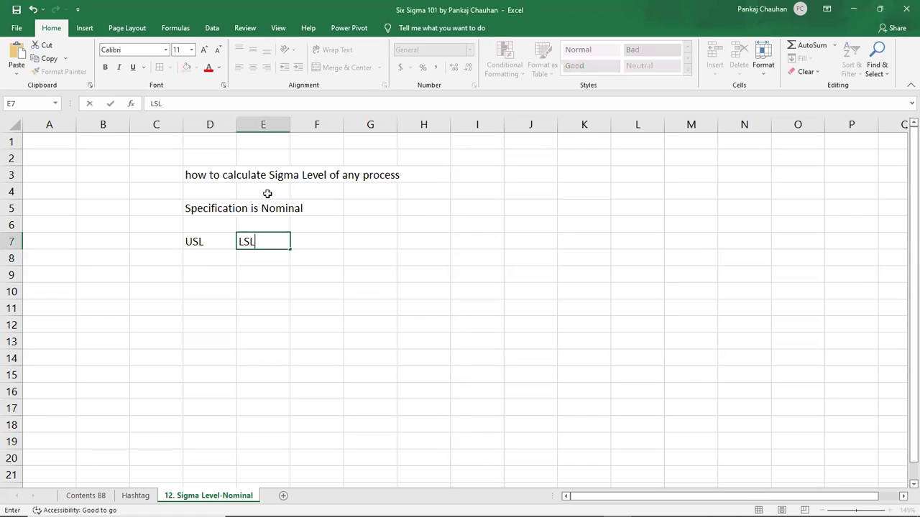
pyautogui.press('Return')
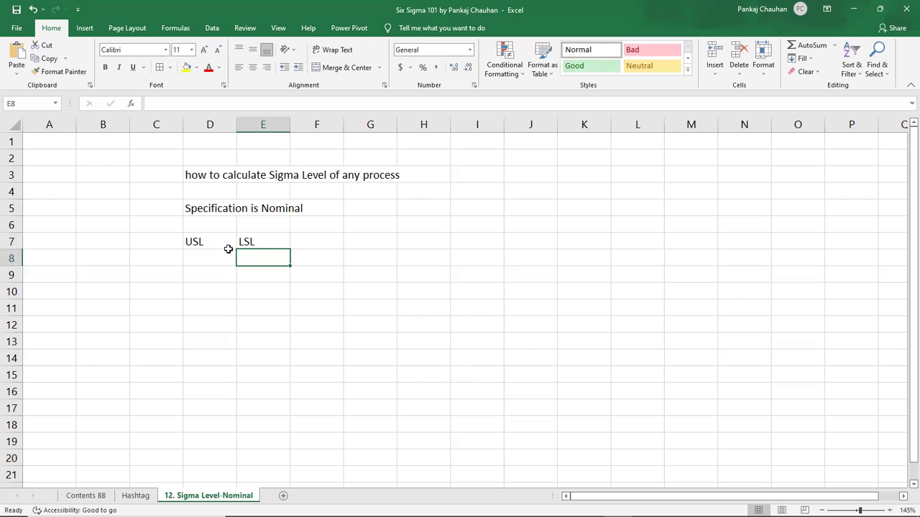
# Centre the USL and LSL headings in D7:E7 and add borders around both cells.
pyautogui.moveTo(218, 244); pyautogui.dragTo(263, 243)
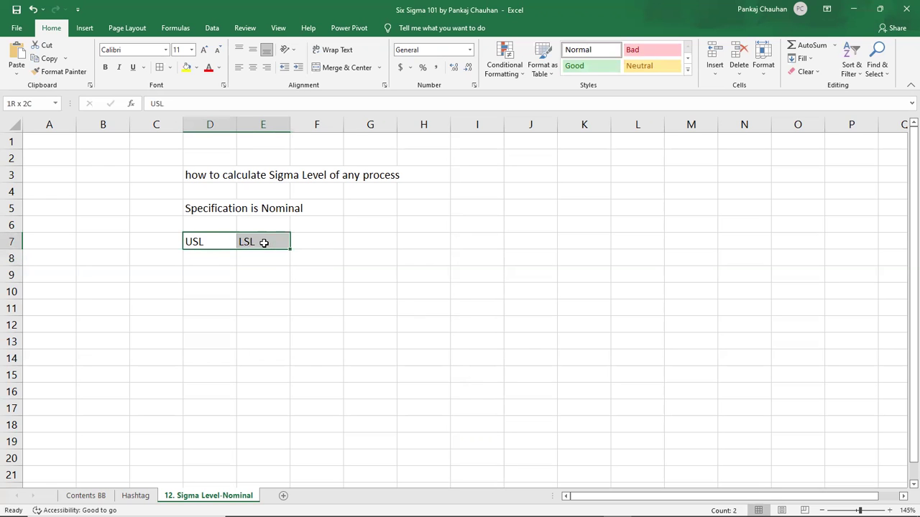
pyautogui.click(252, 67)
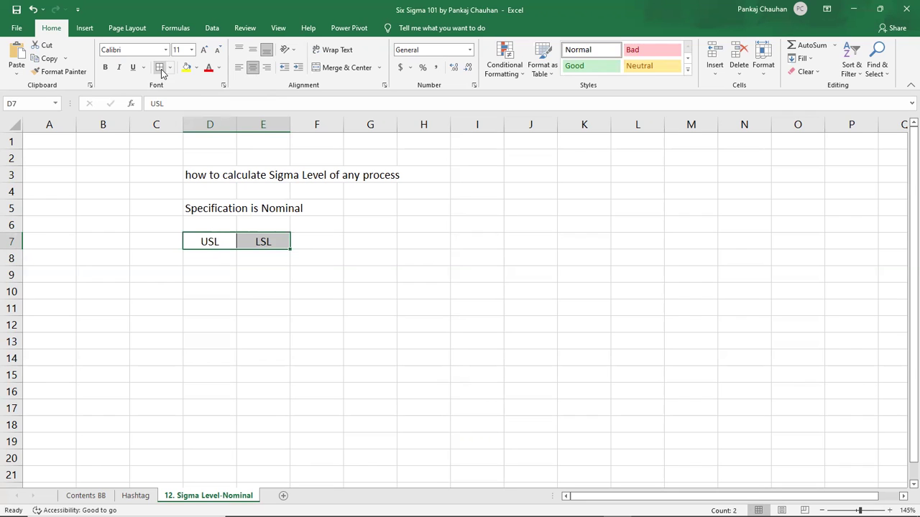
pyautogui.click(209, 271)
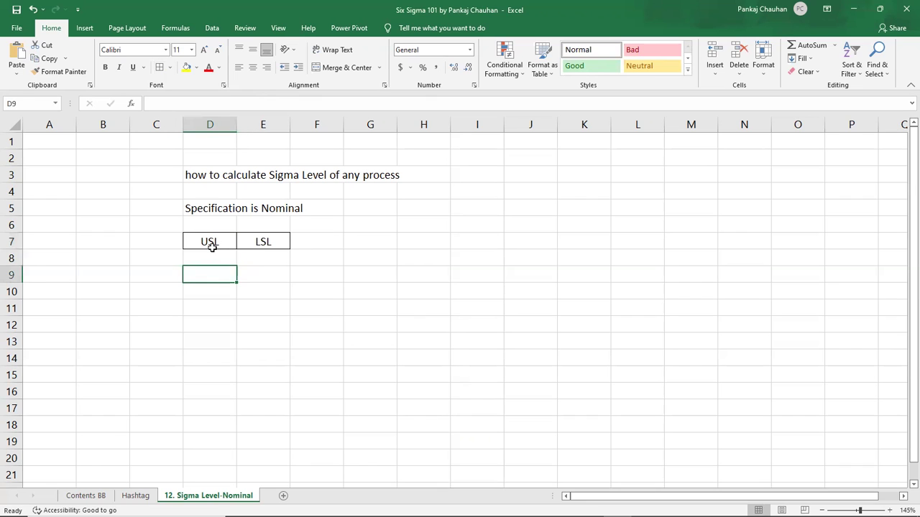
pyautogui.moveTo(209, 241); pyautogui.dragTo(263, 240)
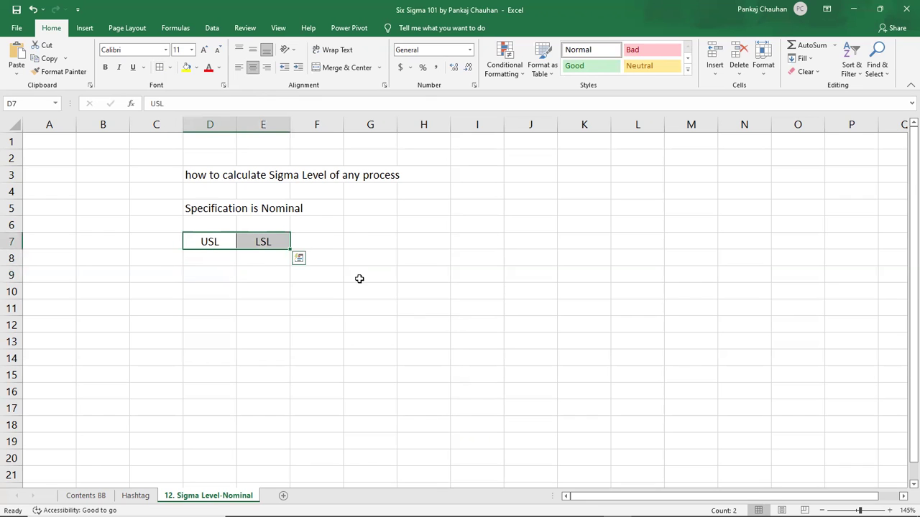
# Draw a bell-shaped curve about 1.48" high and 1.32" wide over columns J and K, from row 3 to row 10.
pyautogui.click(85, 29)
pyautogui.click(169, 45)
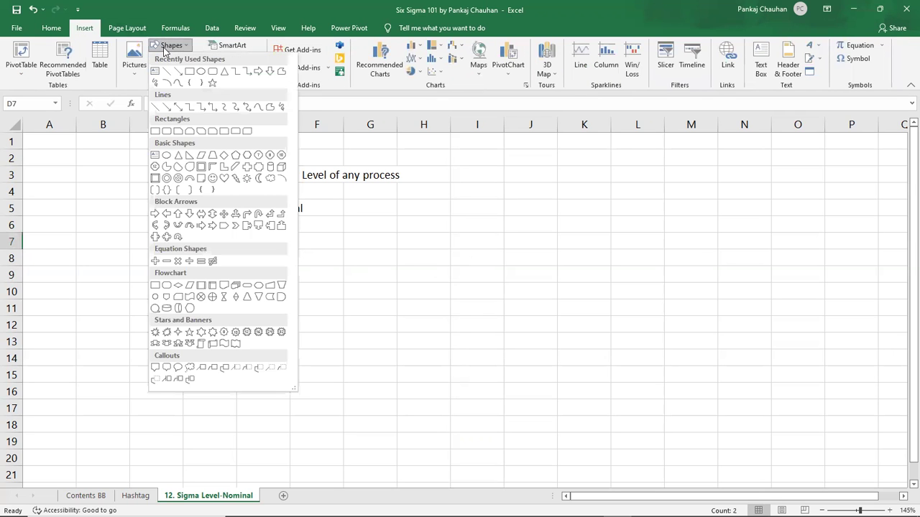
pyautogui.click(213, 107)
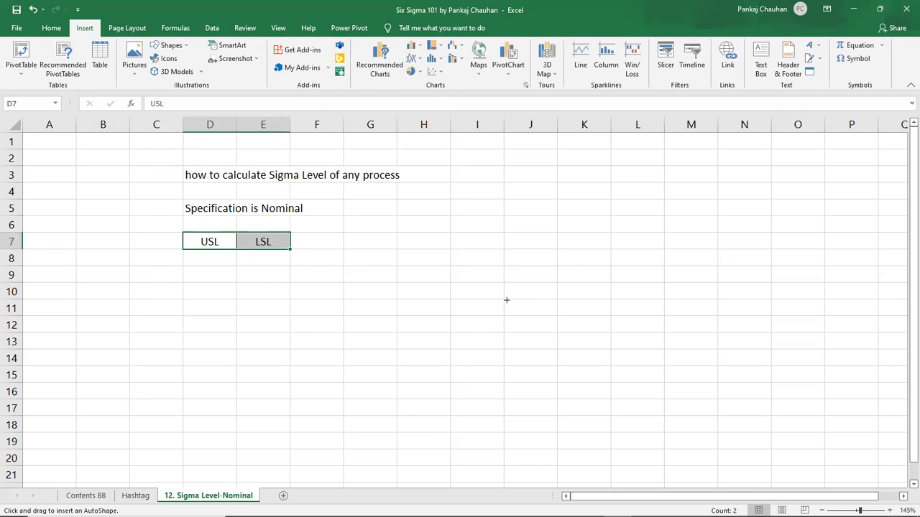
pyautogui.moveTo(507, 300)
pyautogui.mouseDown()
pyautogui.moveTo(558, 180)
pyautogui.moveTo(605, 261)
pyautogui.moveTo(610, 300)
pyautogui.mouseUp()
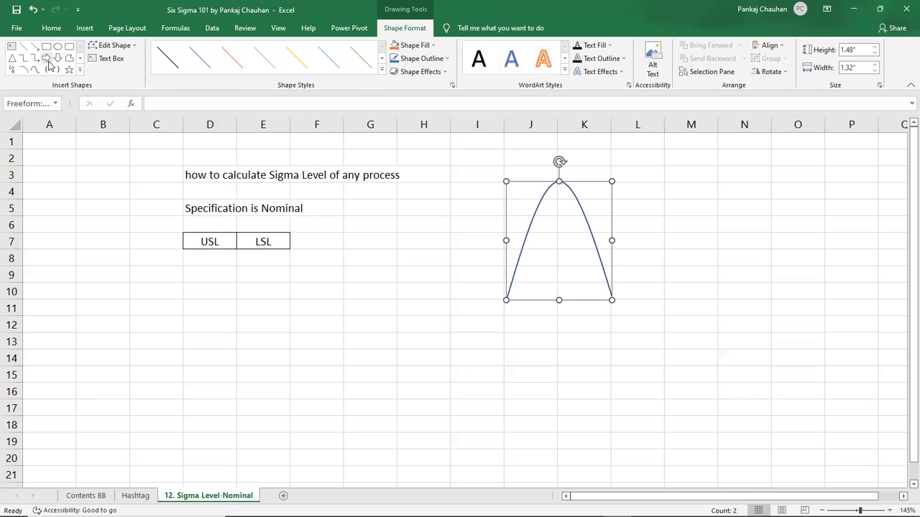
# Draw an orange vertical line about 1.85" high across the curve's left tail and place a duplicate across its right tail.
pyautogui.click(24, 46)
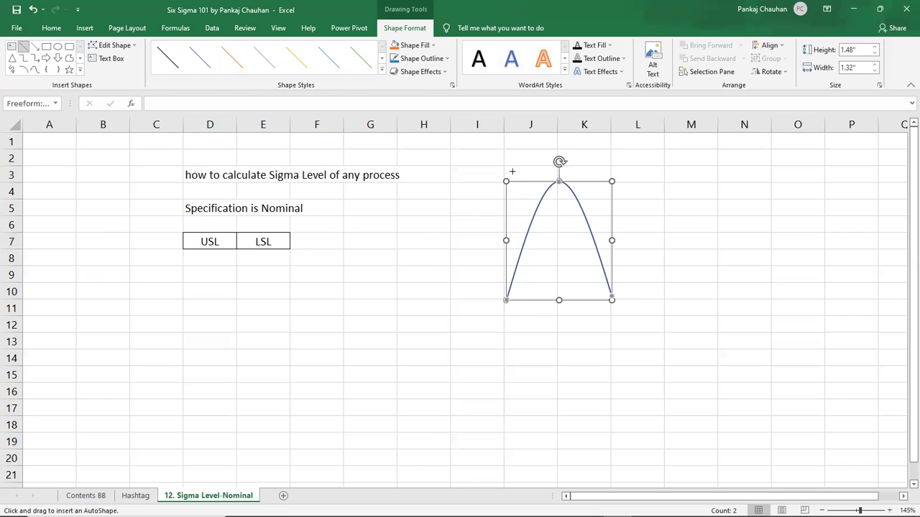
pyautogui.moveTo(512, 171); pyautogui.dragTo(513, 317)
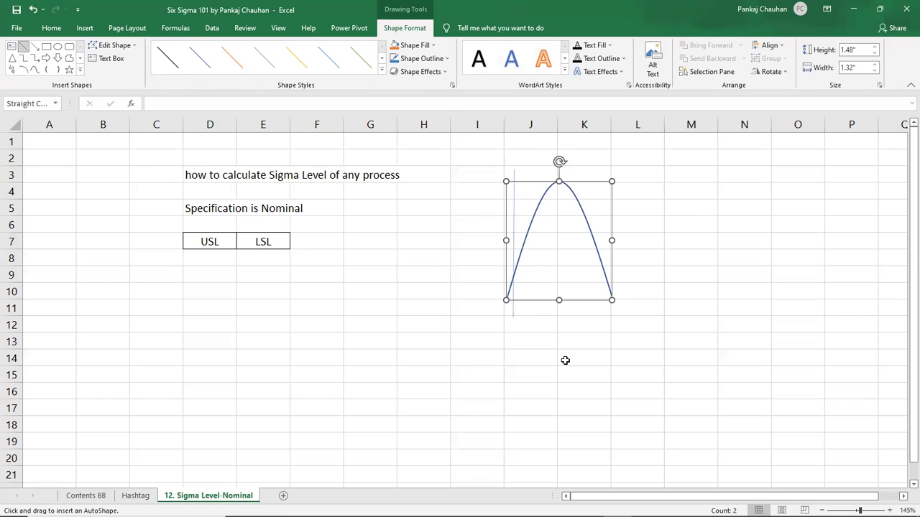
pyautogui.click(382, 70)
pyautogui.click(231, 151)
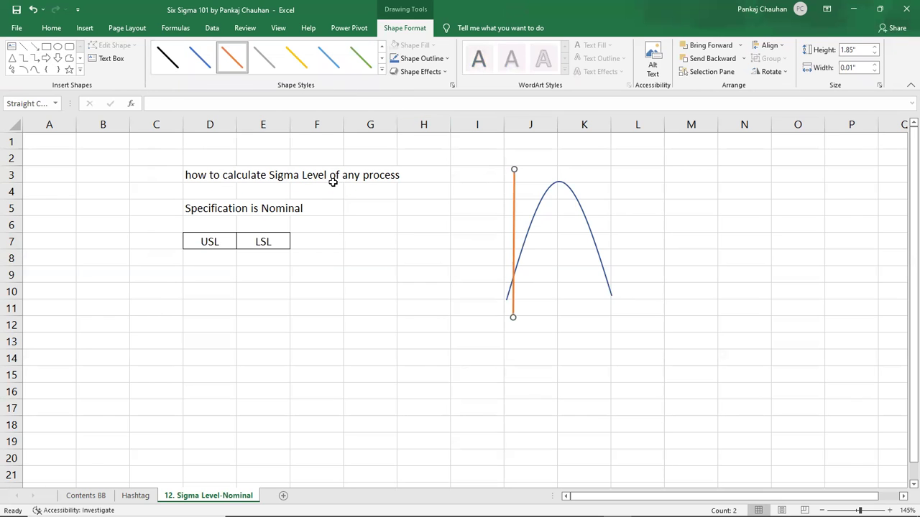
pyautogui.hotkey('ctrl', 'd')
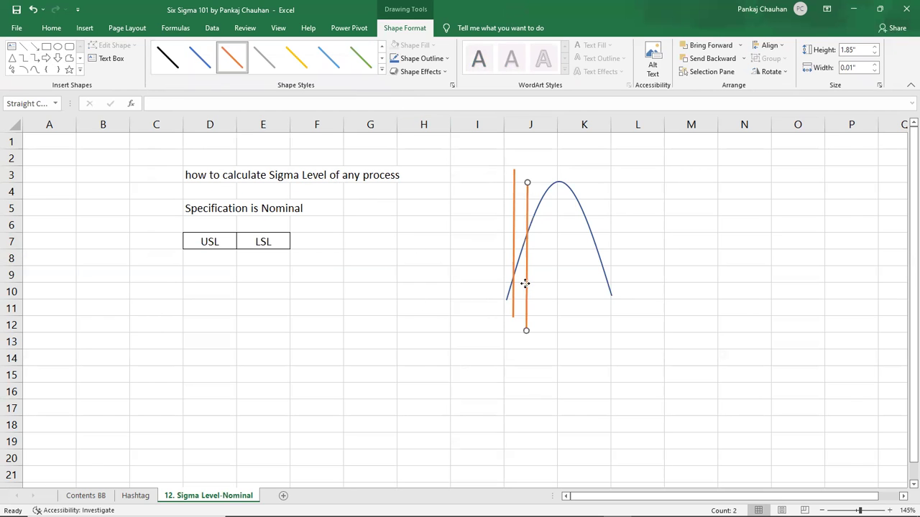
pyautogui.moveTo(526, 284); pyautogui.dragTo(602, 267)
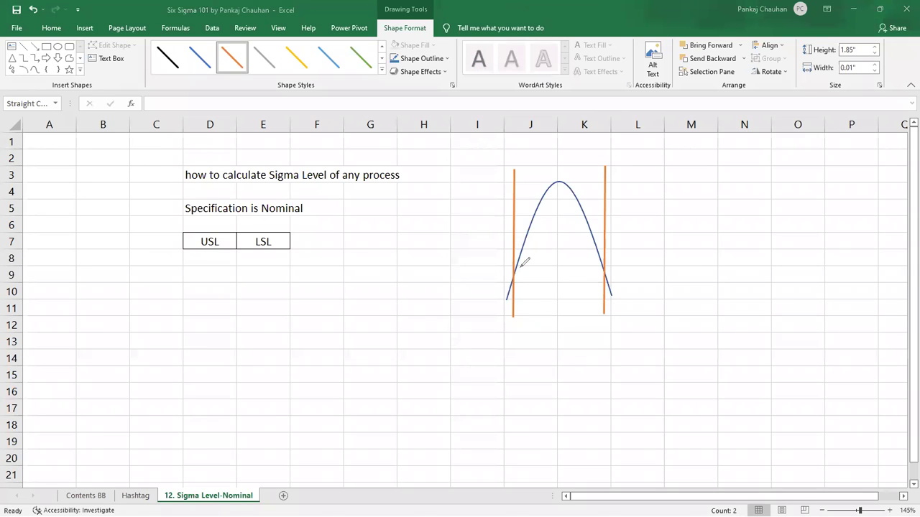
# Mark in red the region between the two orange lines and the curve tails outside them, and clear the annotations.
pyautogui.moveTo(519, 274)
pyautogui.mouseDown()
pyautogui.moveTo(551, 307)
pyautogui.moveTo(596, 297)
pyautogui.moveTo(600, 270)
pyautogui.mouseUp()
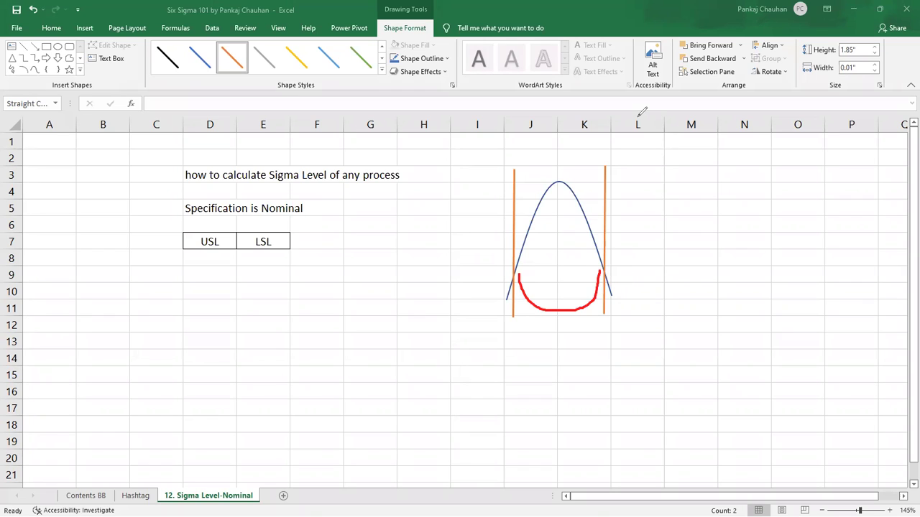
pyautogui.moveTo(629, 260)
pyautogui.mouseDown()
pyautogui.moveTo(612, 262)
pyautogui.moveTo(604, 281)
pyautogui.moveTo(616, 299)
pyautogui.moveTo(627, 258)
pyautogui.moveTo(615, 254)
pyautogui.mouseUp()
pyautogui.moveTo(507, 271)
pyautogui.mouseDown()
pyautogui.moveTo(518, 299)
pyautogui.moveTo(491, 310)
pyautogui.moveTo(513, 273)
pyautogui.mouseUp()
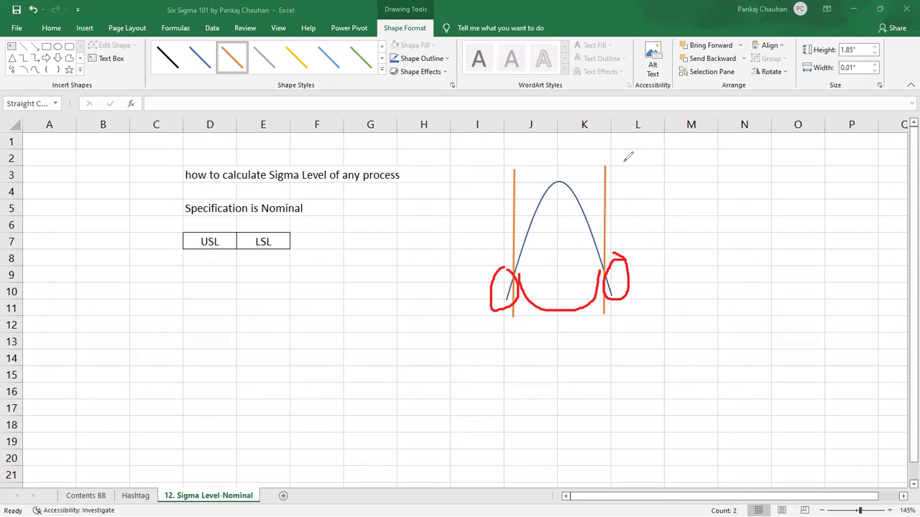
pyautogui.press('Escape')
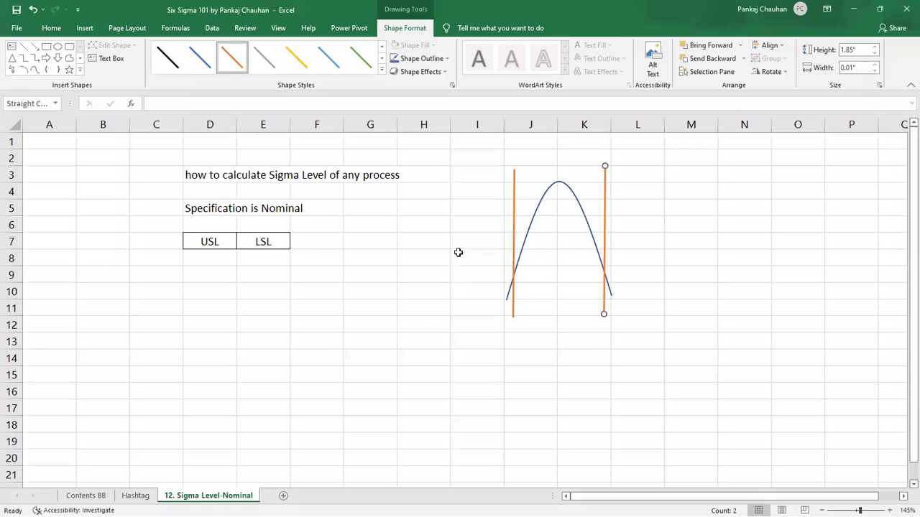
pyautogui.click(346, 312)
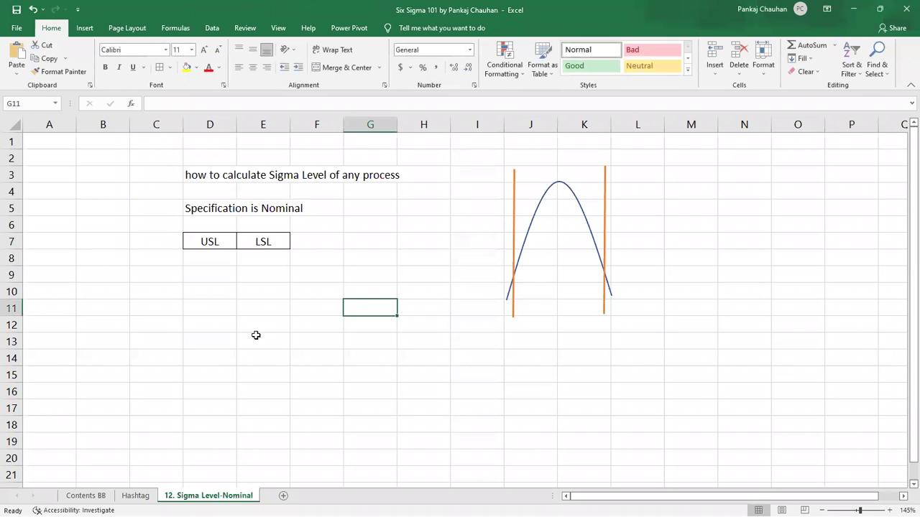
# Enter "Airconditionar" in cell D10 and widen column D well beyond the text.
pyautogui.click(213, 295)
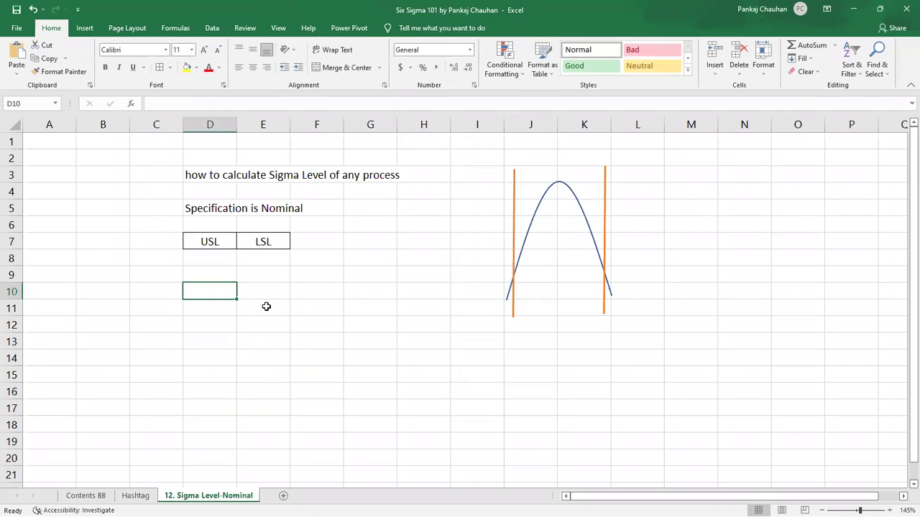
pyautogui.write('a')
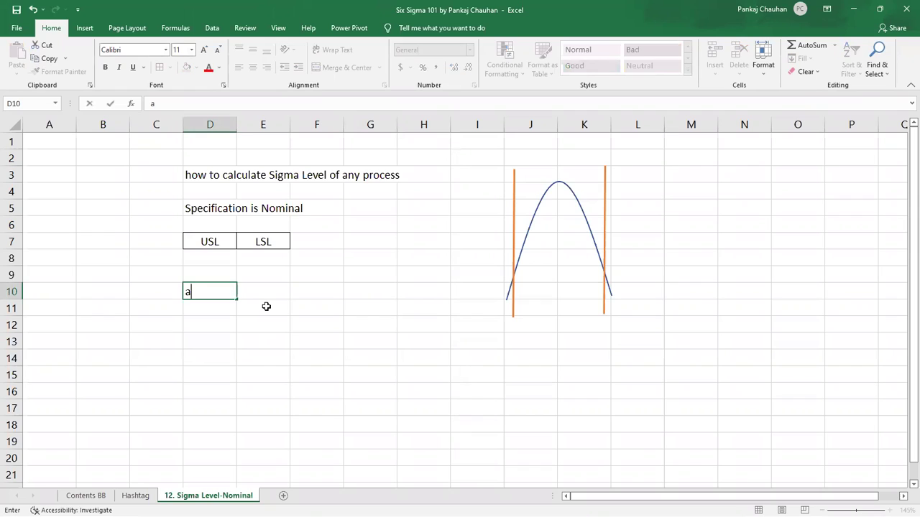
pyautogui.write('IRCONDITIONA')
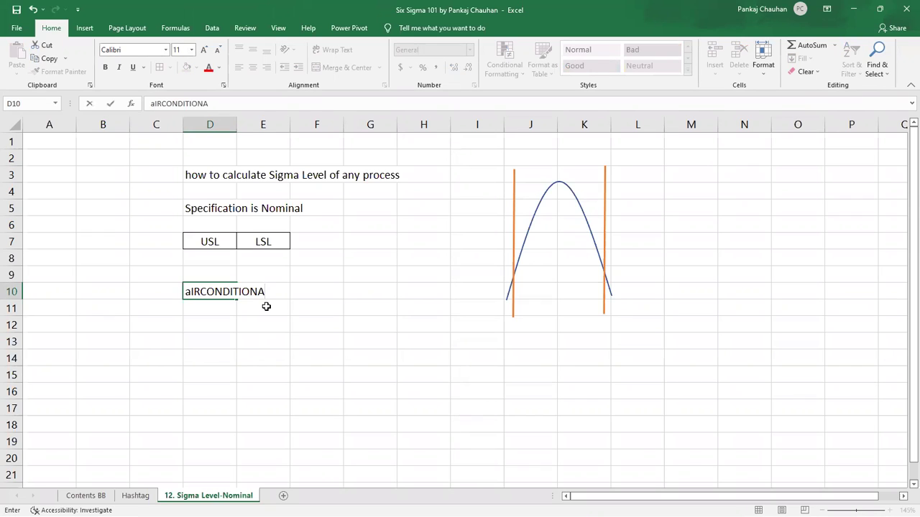
pyautogui.press('BackSpace')
pyautogui.write('ER')
pyautogui.press('BackSpace')
pyautogui.press('BackSpace')
pyautogui.write('AR')
pyautogui.press('Return')
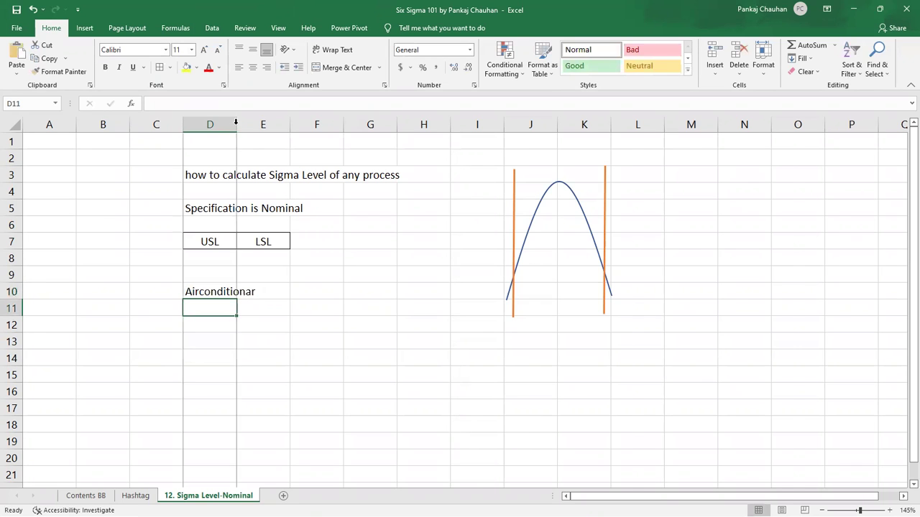
pyautogui.moveTo(237, 124); pyautogui.dragTo(337, 126)
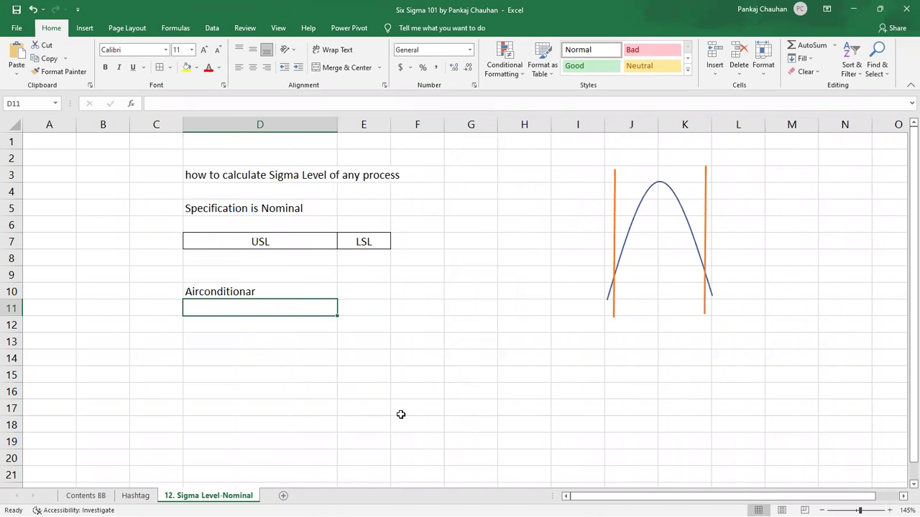
# Enter the limits in columns D and E: "LSL" with 22 in row 12 and "USL" with 26 in row 13.
pyautogui.click(269, 324)
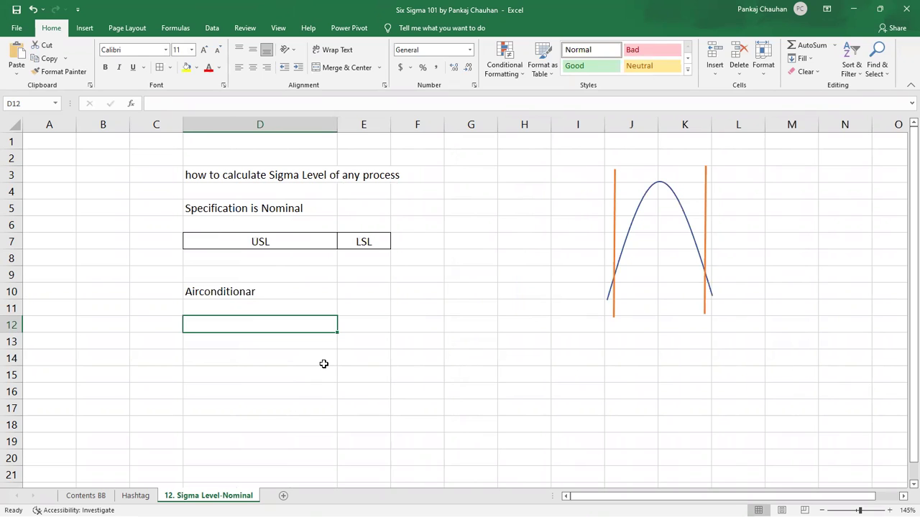
pyautogui.write('LSL')
pyautogui.press('Tab')
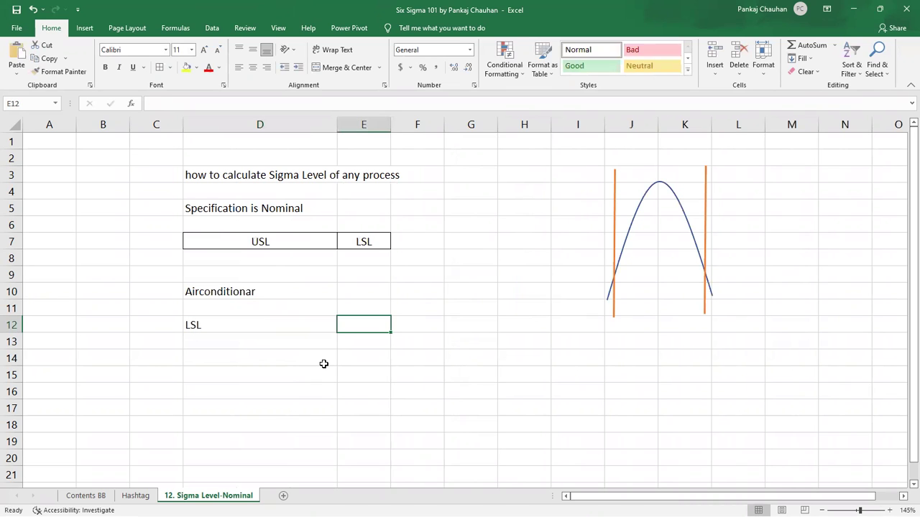
pyautogui.write('22')
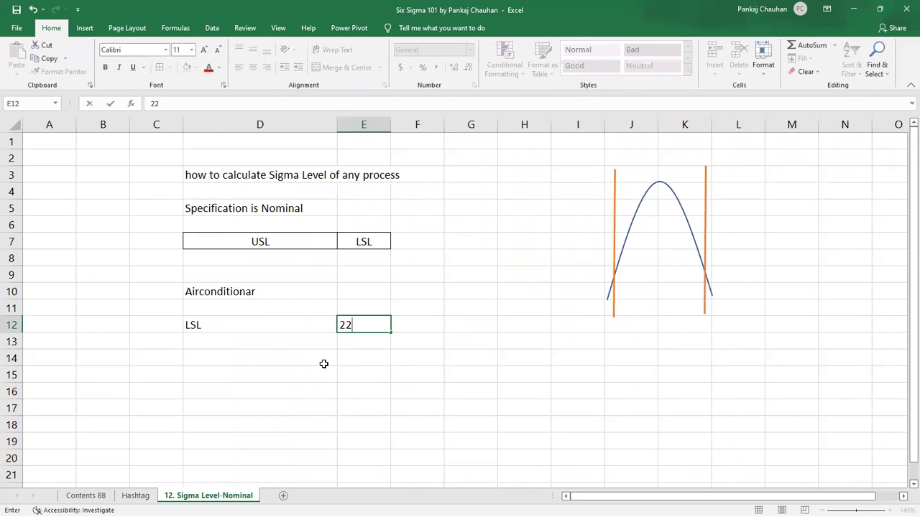
pyautogui.press('Return')
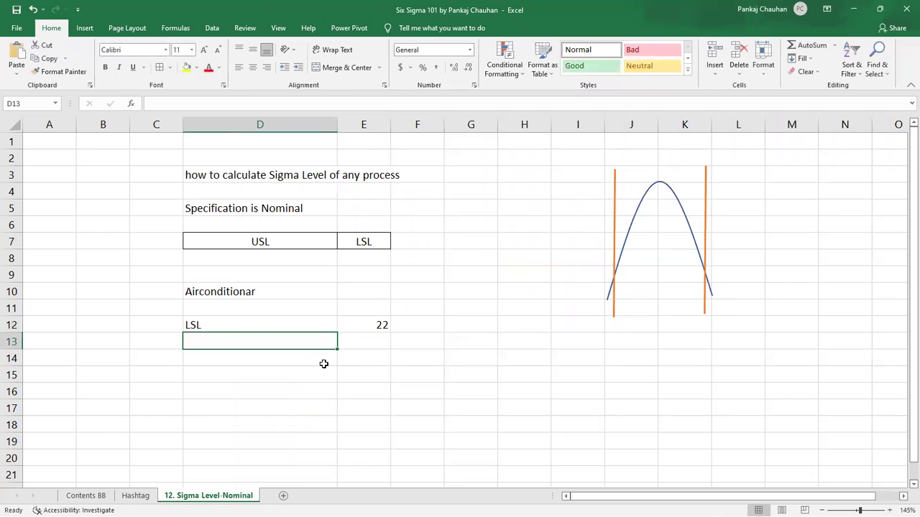
pyautogui.write('us')
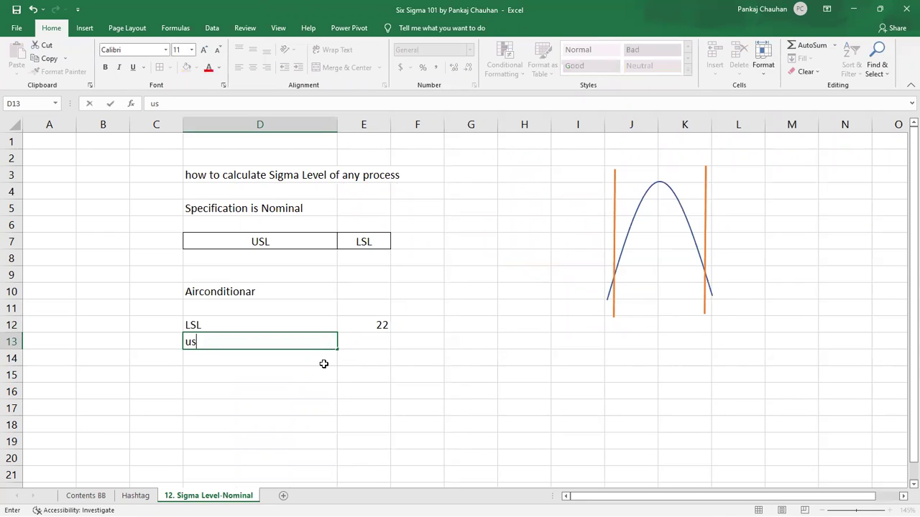
pyautogui.press('BackSpace')
pyautogui.write('USL')
pyautogui.press('Tab')
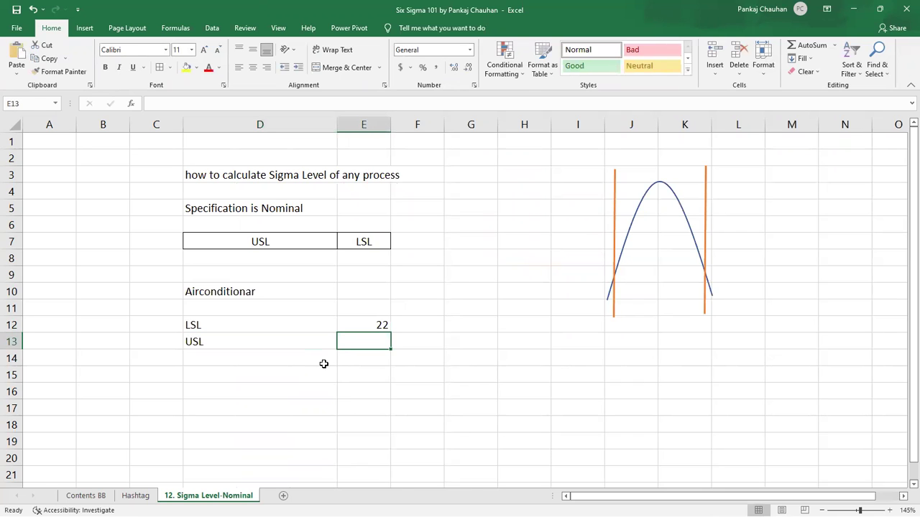
pyautogui.write('26')
pyautogui.press('Return')
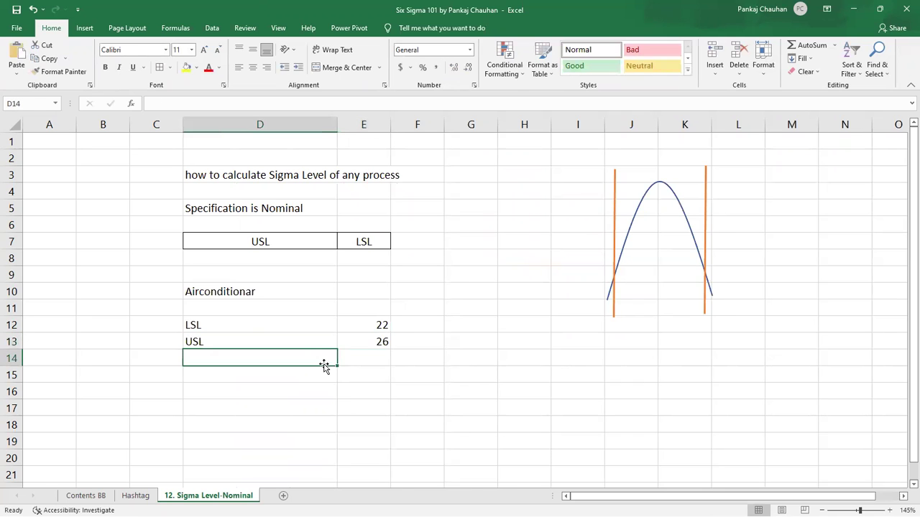
# Center the LSL and USL entries in D12:E13 and give the cells all borders.
pyautogui.moveTo(239, 325); pyautogui.dragTo(352, 342)
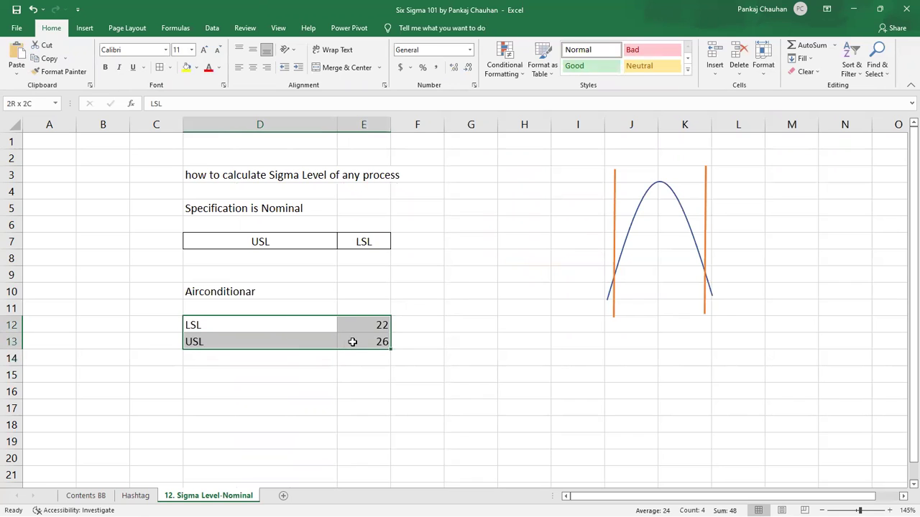
pyautogui.click(252, 66)
pyautogui.click(159, 67)
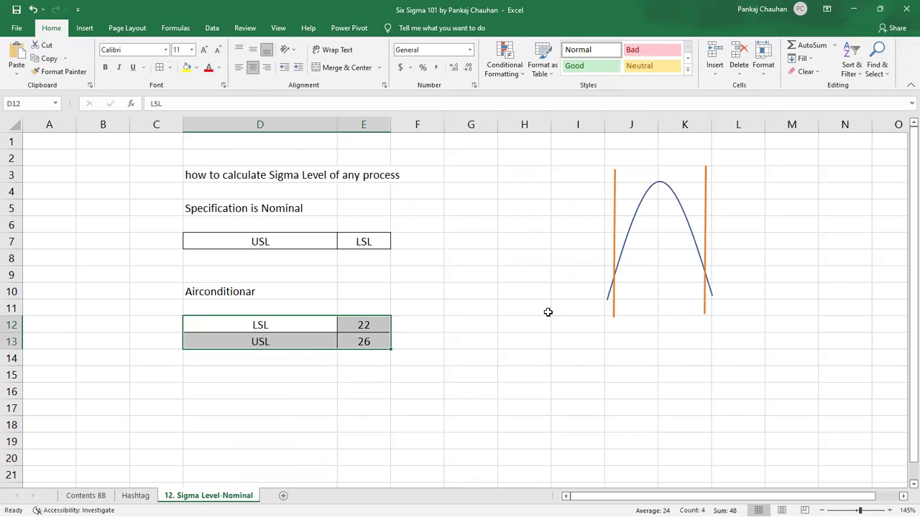
pyautogui.click(448, 387)
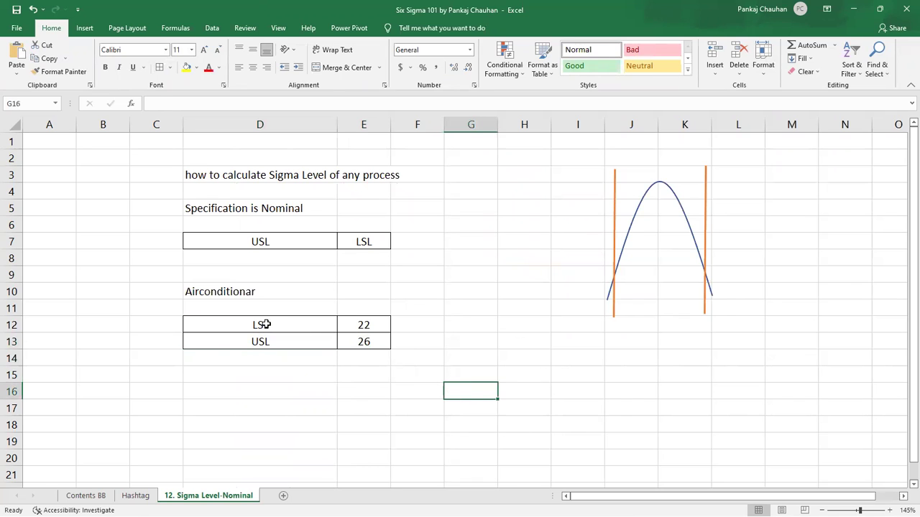
pyautogui.click(304, 323)
pyautogui.moveTo(304, 322); pyautogui.dragTo(399, 325)
pyautogui.click(439, 347)
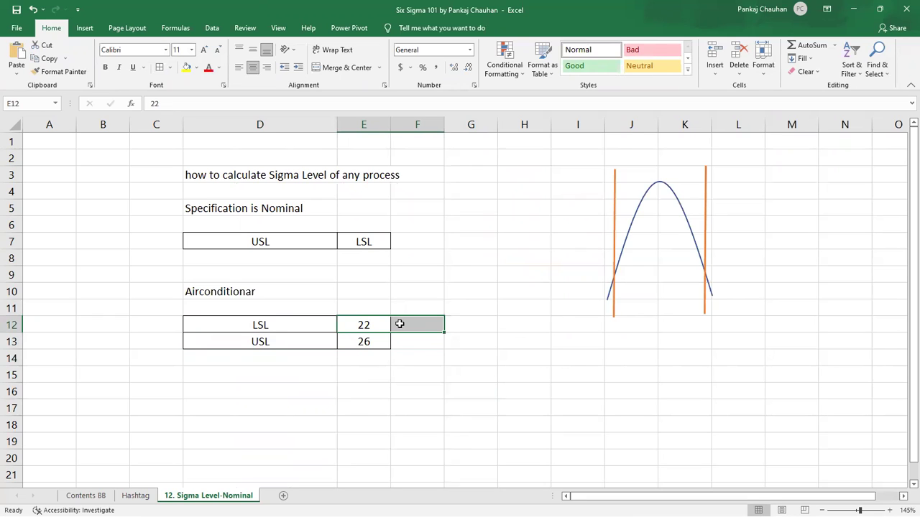
pyautogui.click(429, 389)
pyautogui.click(276, 344)
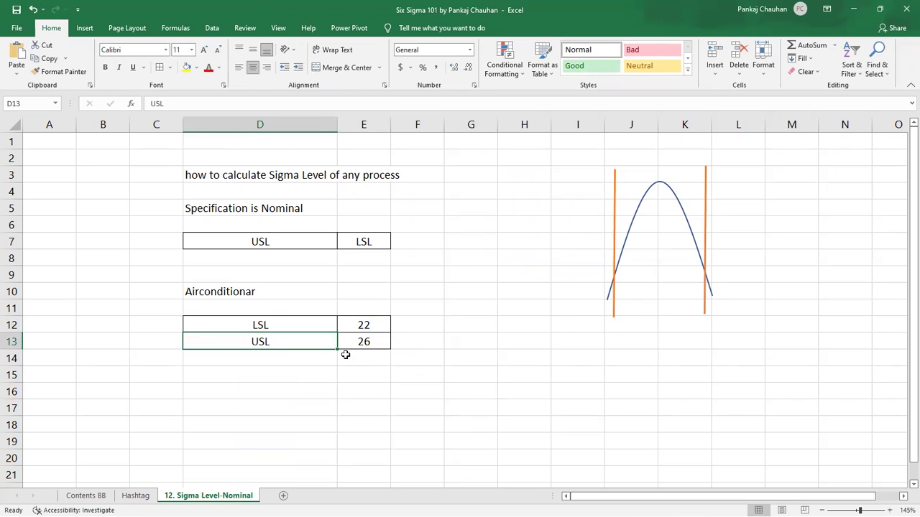
pyautogui.moveTo(363, 342)
pyautogui.mouseDown()
pyautogui.moveTo(408, 342)
pyautogui.moveTo(376, 321)
pyautogui.moveTo(377, 344)
pyautogui.mouseUp()
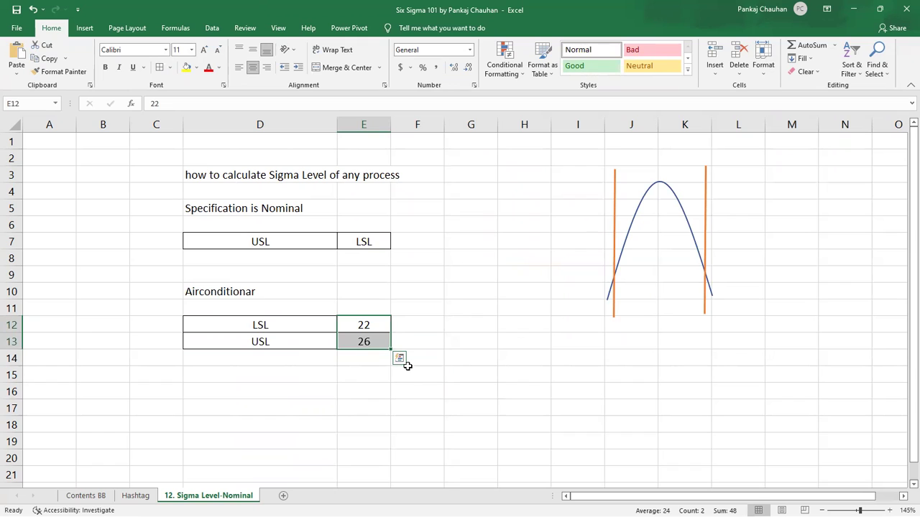
pyautogui.click(466, 372)
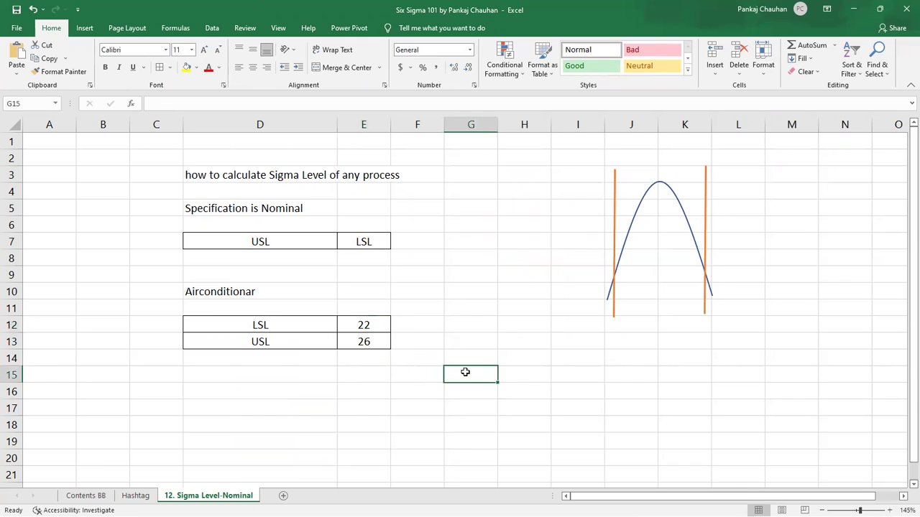
# Enter the heading "Temperature" in cell D16, below the specification limits.
pyautogui.click(171, 404)
pyautogui.click(200, 391)
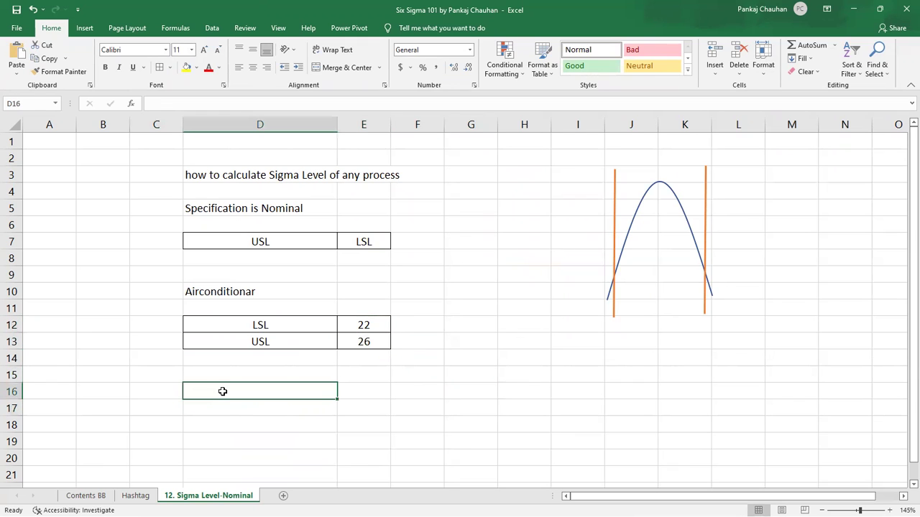
pyautogui.write('tEMP')
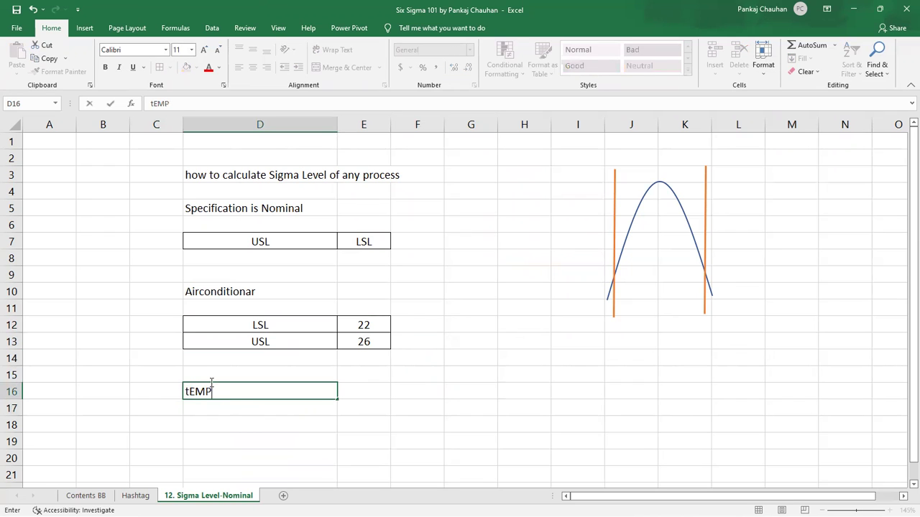
pyautogui.write('ERATURE')
pyautogui.hotkey('ctrl', 'Return')
pyautogui.press('Return')
# Enter the serial numbers 1 to 4 in C17:C20, beside the Temperature column.
pyautogui.press('Left')
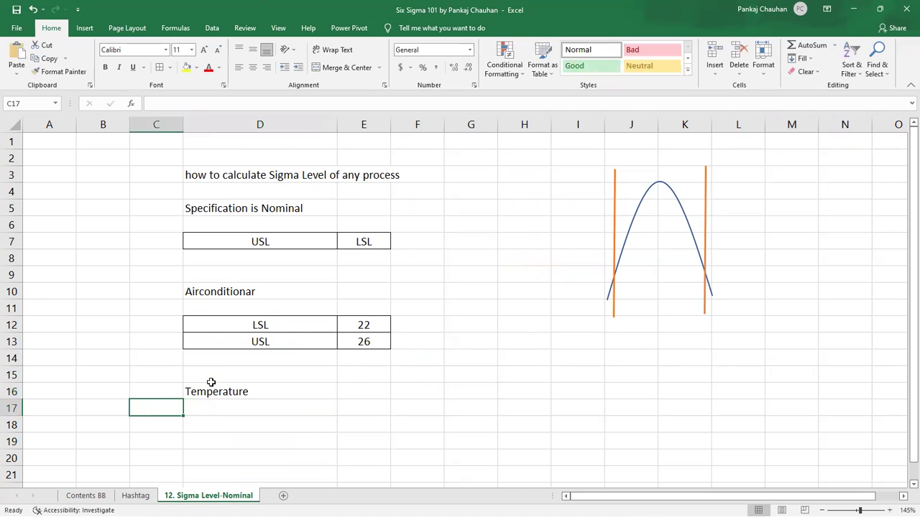
pyautogui.write('1')
pyautogui.press('Return')
pyautogui.write('2')
pyautogui.press('Return')
pyautogui.write('3')
pyautogui.press('Return')
pyautogui.write('4')
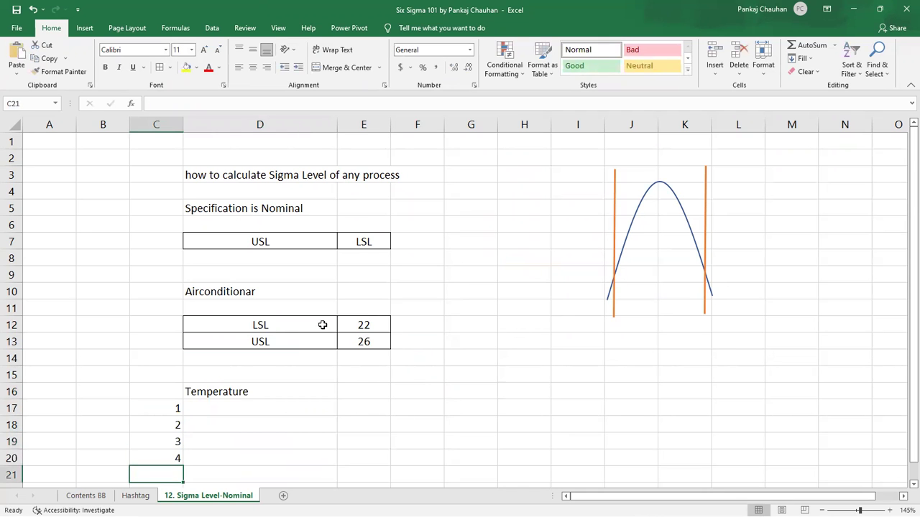
# Extend the serial number series in column C down to 51 in row 67.
pyautogui.scroll(-2, 320, 324)
pyautogui.moveTo(172, 305); pyautogui.dragTo(185, 465)
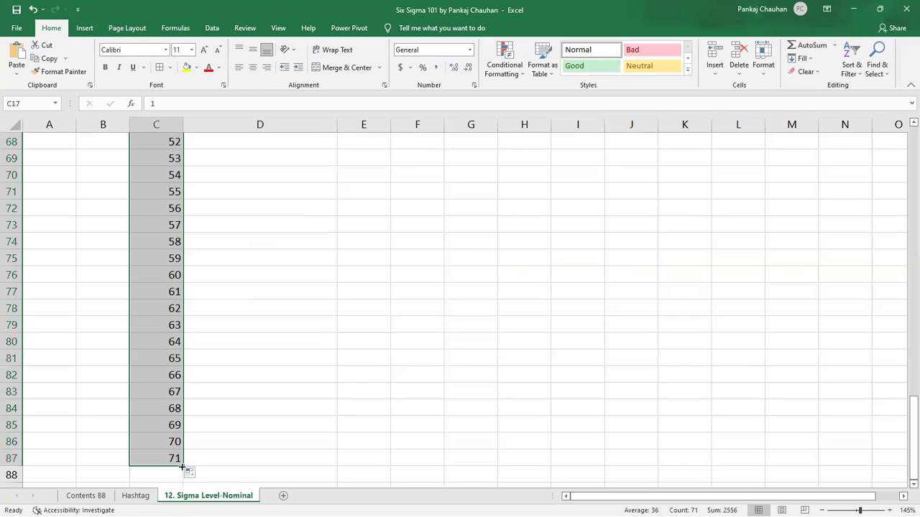
pyautogui.moveTo(193, 180); pyautogui.dragTo(195, 117)
pyautogui.scroll(7, 205, 256)
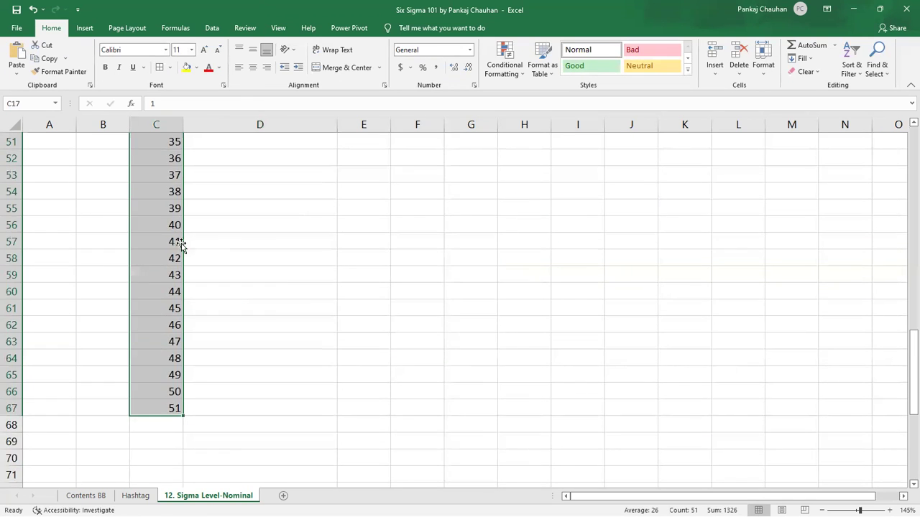
# Delete the serial numbers from 31 in C47 to the end of the series, keeping 1 to 30.
pyautogui.scroll(2, 188, 244)
pyautogui.click(168, 221)
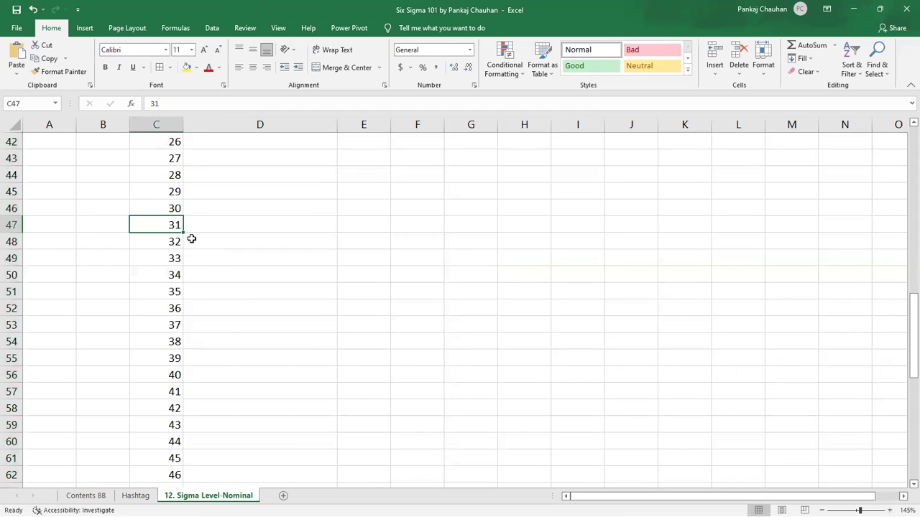
pyautogui.hotkey('ctrl', 'shift', 'Down')
pyautogui.press('Delete')
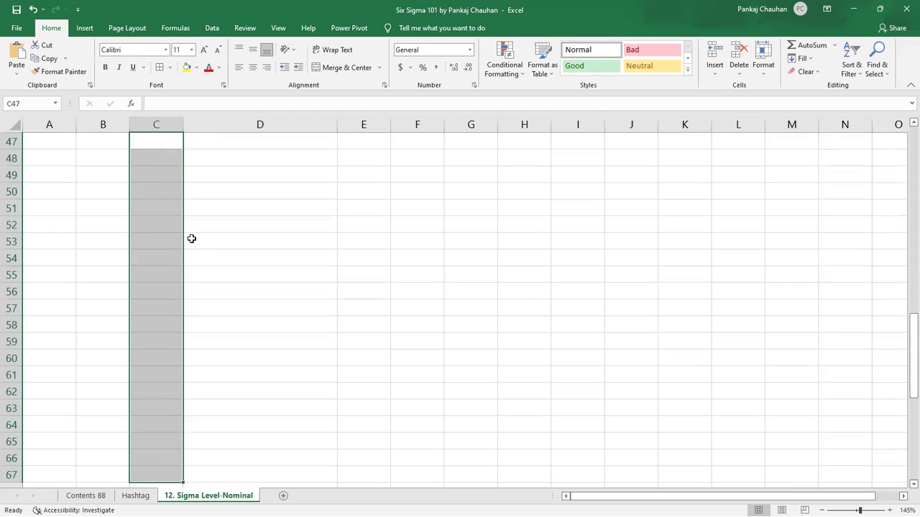
# Enter the formula =RANDBETWEEN(22,25)+RAND() in D17 to generate the first temperature.
pyautogui.scroll(14, 191, 239)
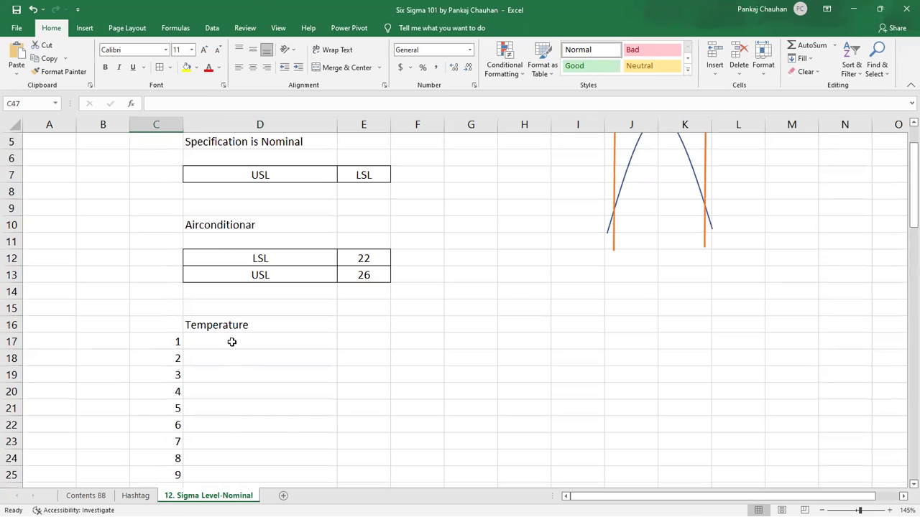
pyautogui.click(232, 342)
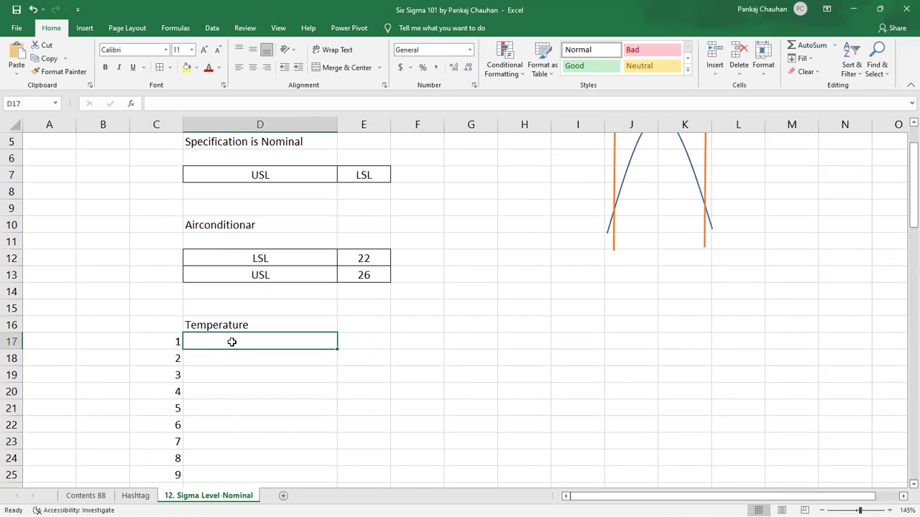
pyautogui.write('=ran')
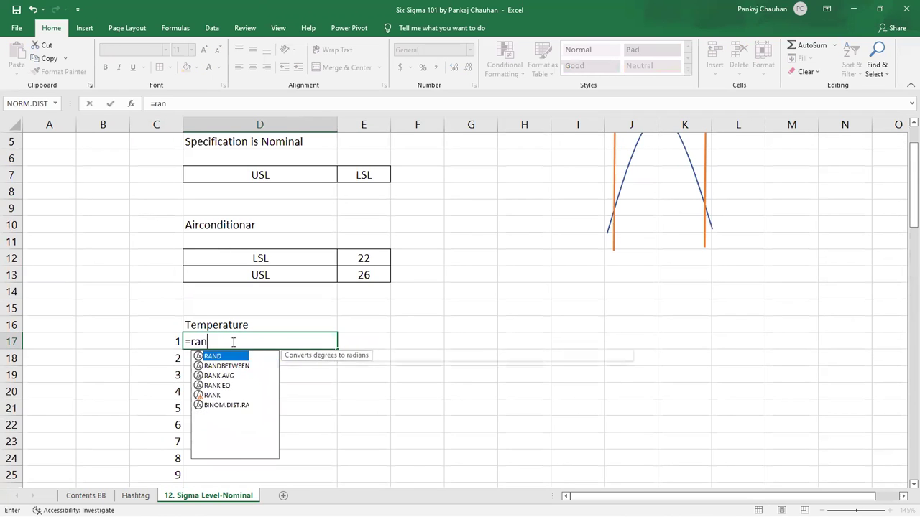
pyautogui.press('Down')
pyautogui.press('Tab')
pyautogui.write('22')
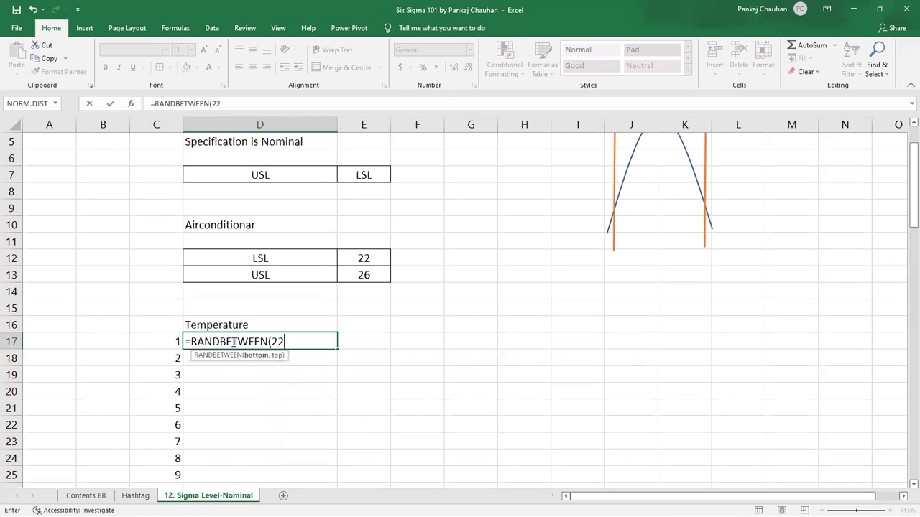
pyautogui.write(',25)+ran')
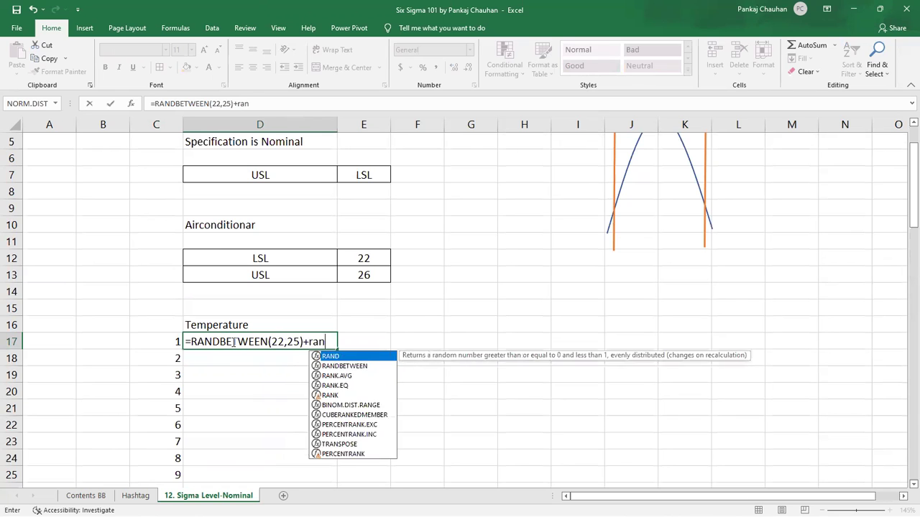
pyautogui.press('Tab')
pyautogui.write(')')
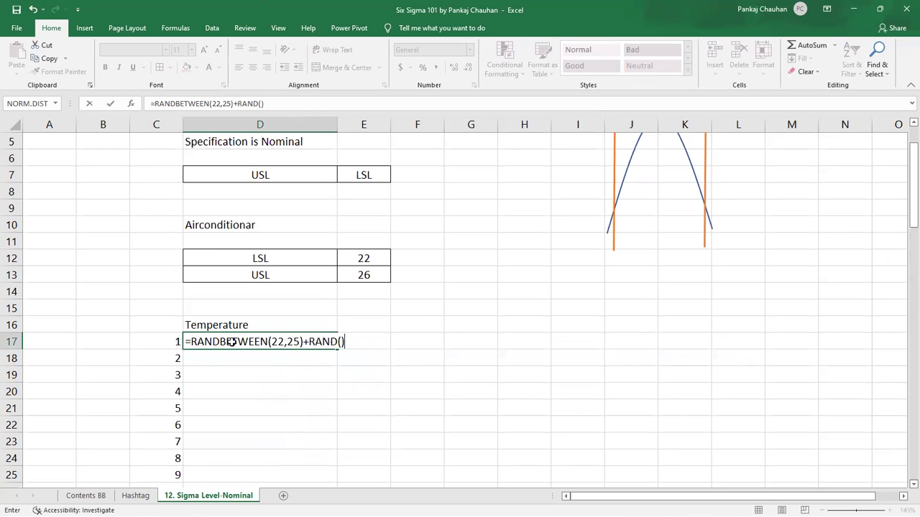
pyautogui.press('Return')
# Fill the temperature formula down to D46 and show the values with two decimal places.
pyautogui.click(268, 341)
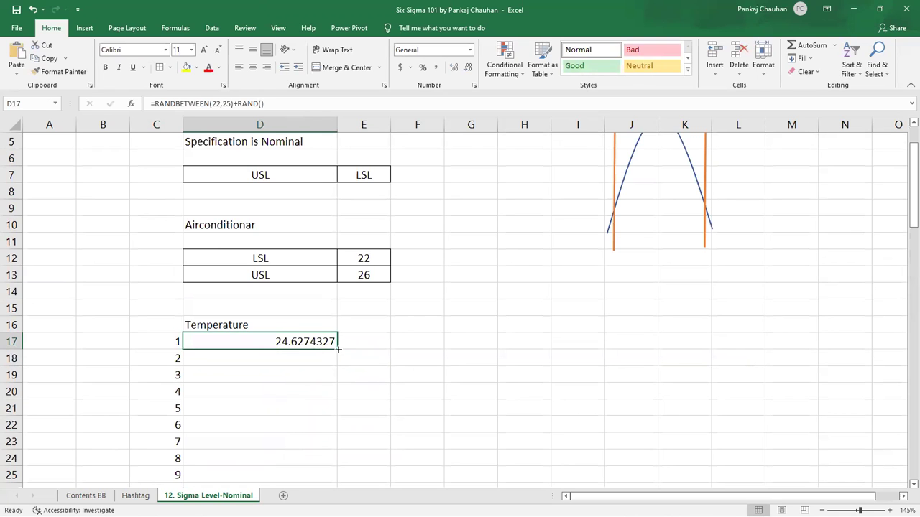
pyautogui.doubleClick(334, 350)
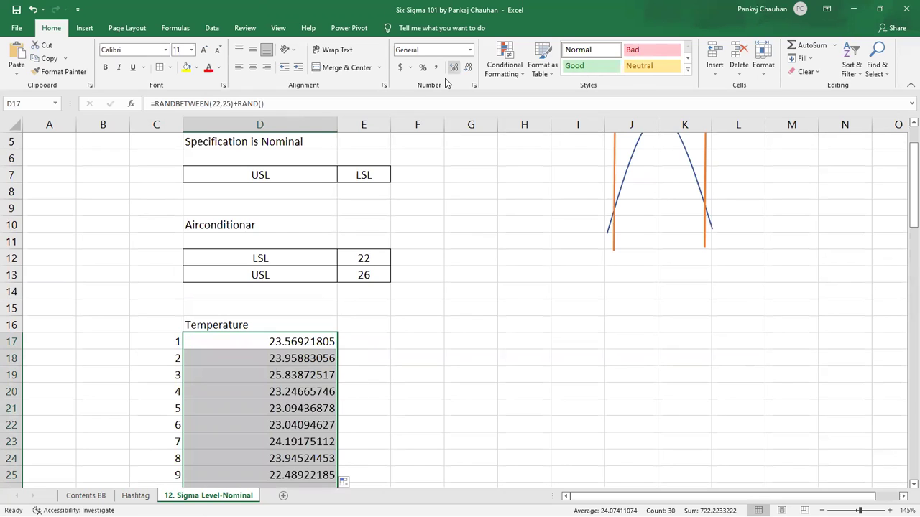
pyautogui.click(468, 66)
pyautogui.click(468, 67)
pyautogui.click(468, 67)
pyautogui.click(468, 67)
pyautogui.click(468, 67)
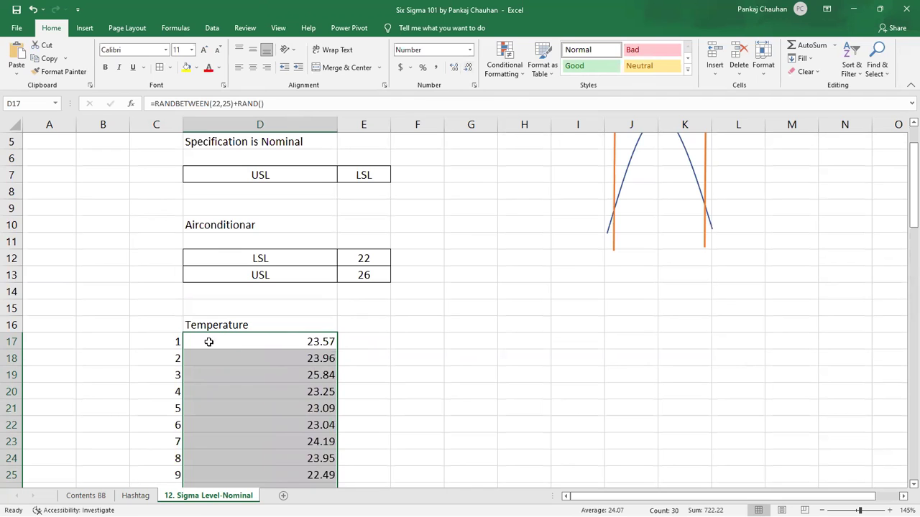
# Center the contents of the numbered temperature table C16:D46 and apply all borders.
pyautogui.moveTo(177, 325); pyautogui.dragTo(261, 325)
pyautogui.hotkey('shift', 'Down')
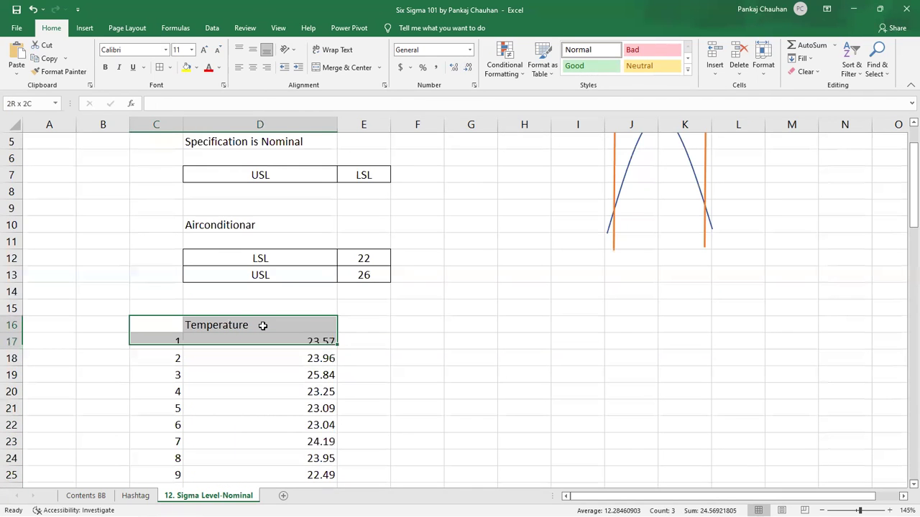
pyautogui.hotkey('ctrl', 'shift', 'Down')
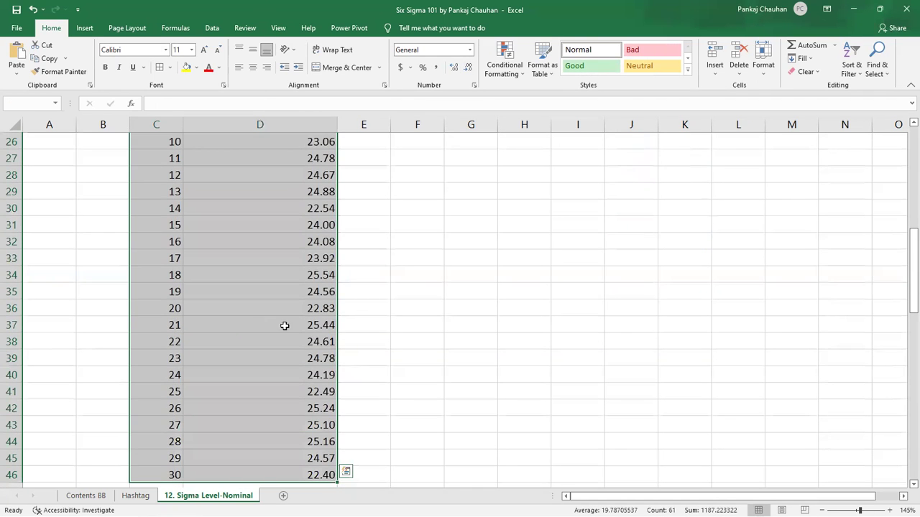
pyautogui.click(254, 68)
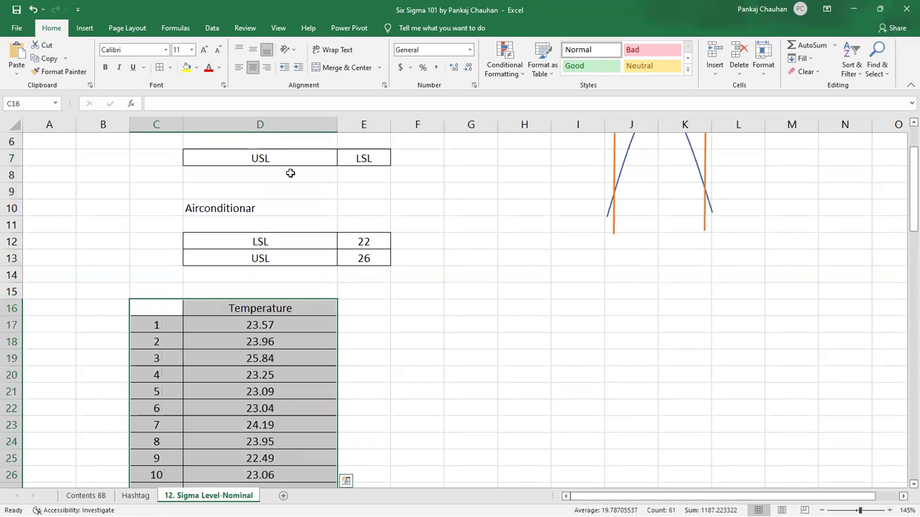
# Replace the formulas in the temperature table C16:D46 with their values by pasting the range over itself.
pyautogui.hotkey('ctrl', 'c')
pyautogui.rightClick(164, 308)
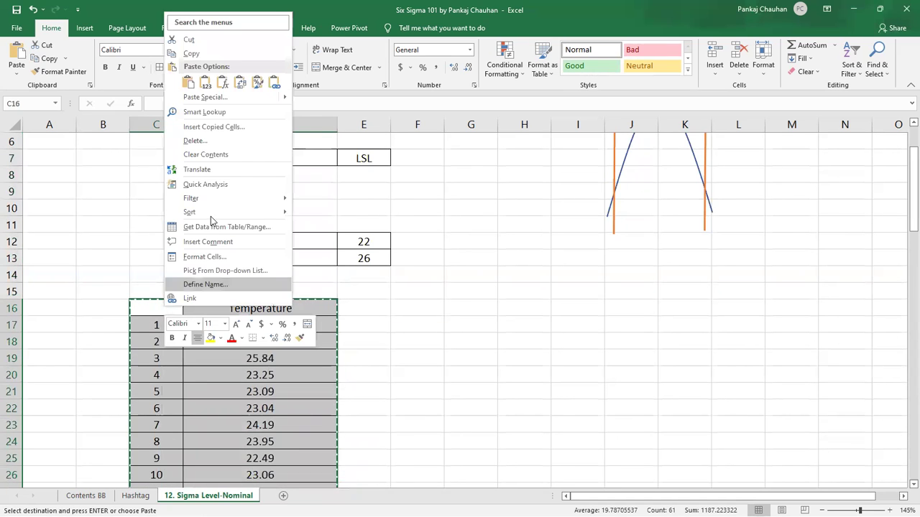
pyautogui.click(209, 86)
pyautogui.press('Escape')
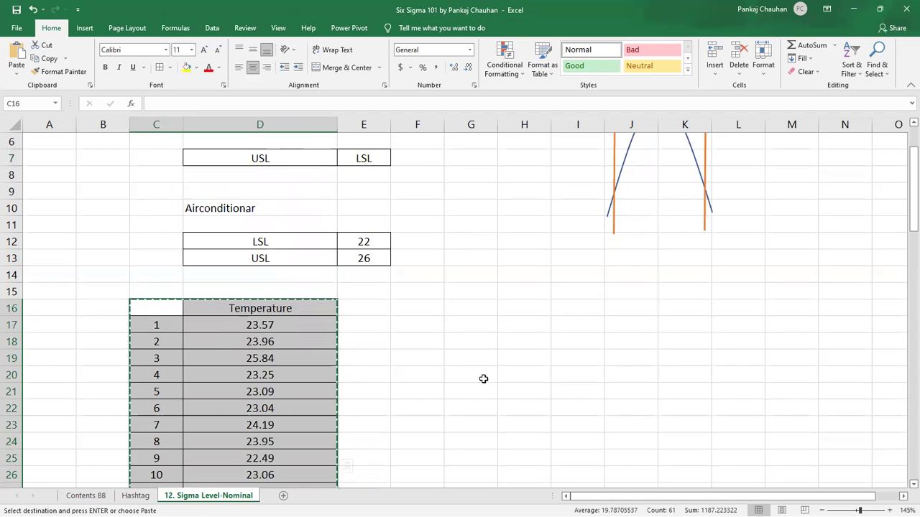
pyautogui.moveTo(291, 310); pyautogui.dragTo(283, 392)
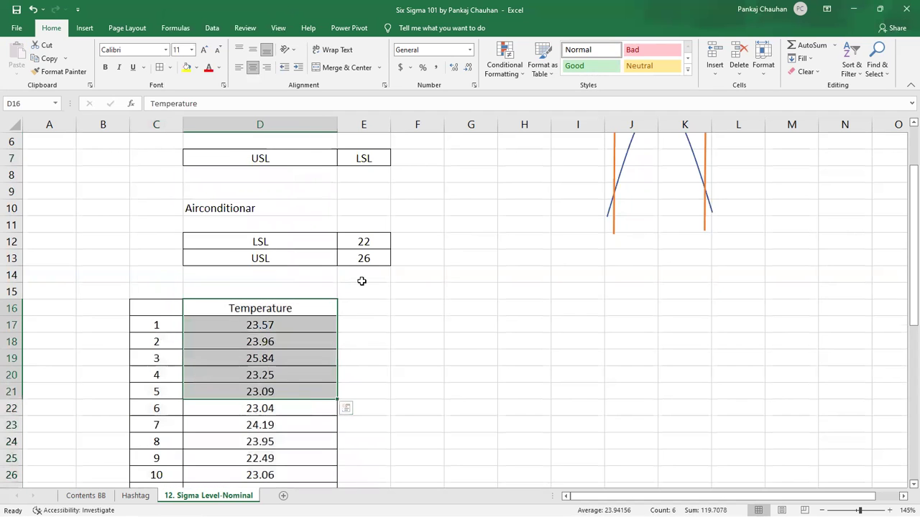
# Copy the LSL and USL limits table D12:E13 to F16:G17 beside the temperature data.
pyautogui.click(367, 242)
pyautogui.moveTo(366, 242); pyautogui.dragTo(362, 259)
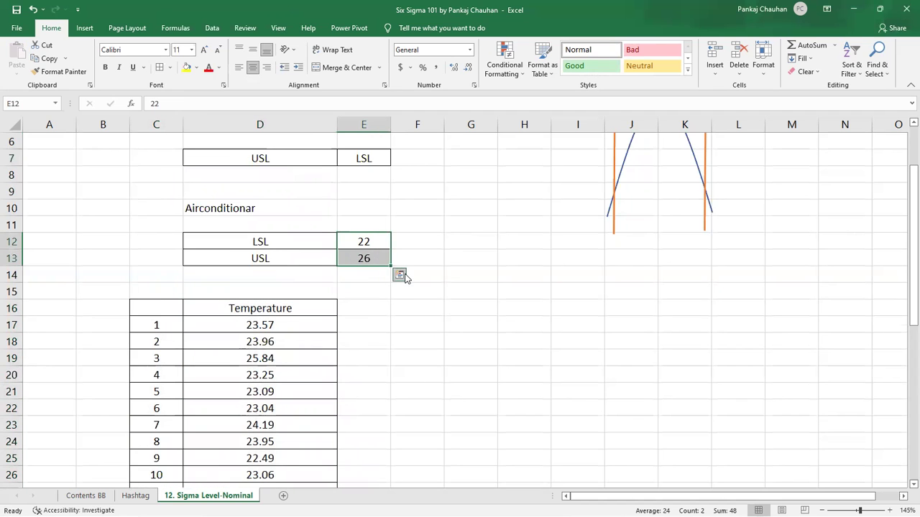
pyautogui.moveTo(275, 245); pyautogui.dragTo(356, 258)
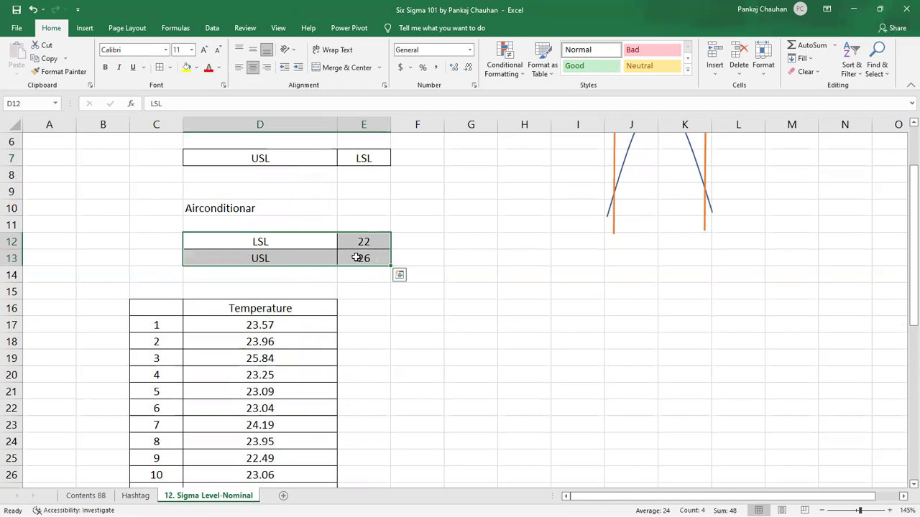
pyautogui.click(399, 274)
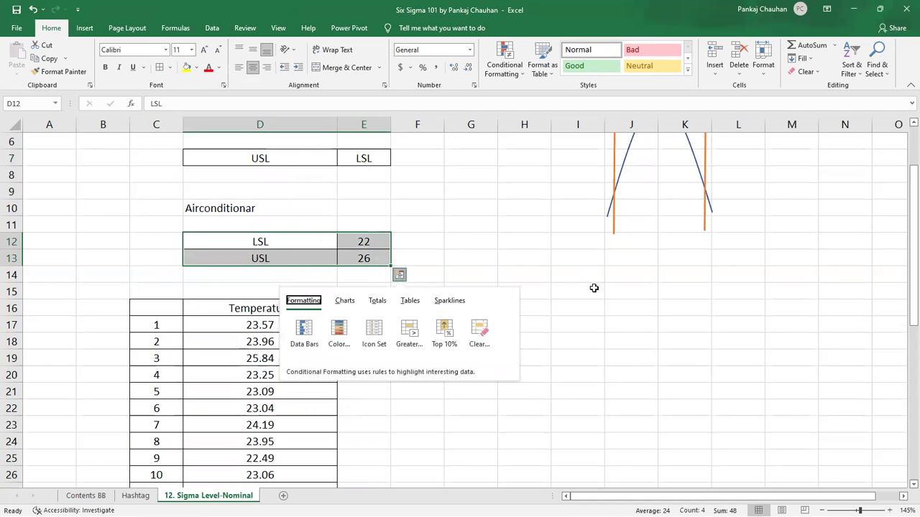
pyautogui.press('Escape')
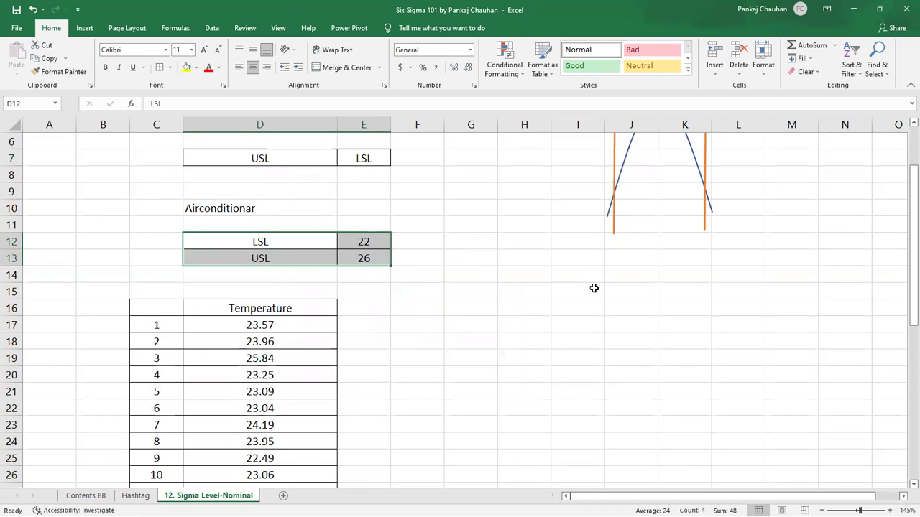
pyautogui.hotkey('ctrl', 'c')
pyautogui.click(407, 310)
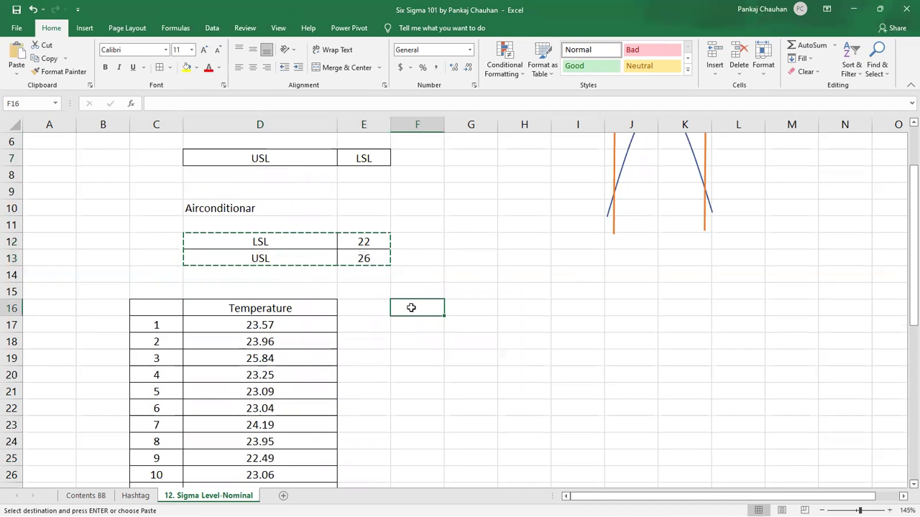
pyautogui.hotkey('ctrl', 'v')
pyautogui.click(451, 369)
pyautogui.scroll(-1, 463, 281)
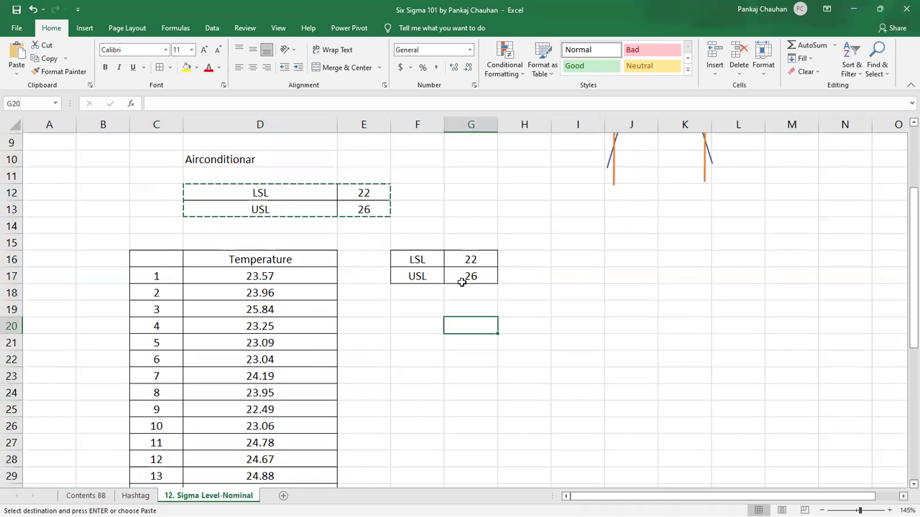
pyautogui.scroll(-1, 462, 281)
pyautogui.press('Escape')
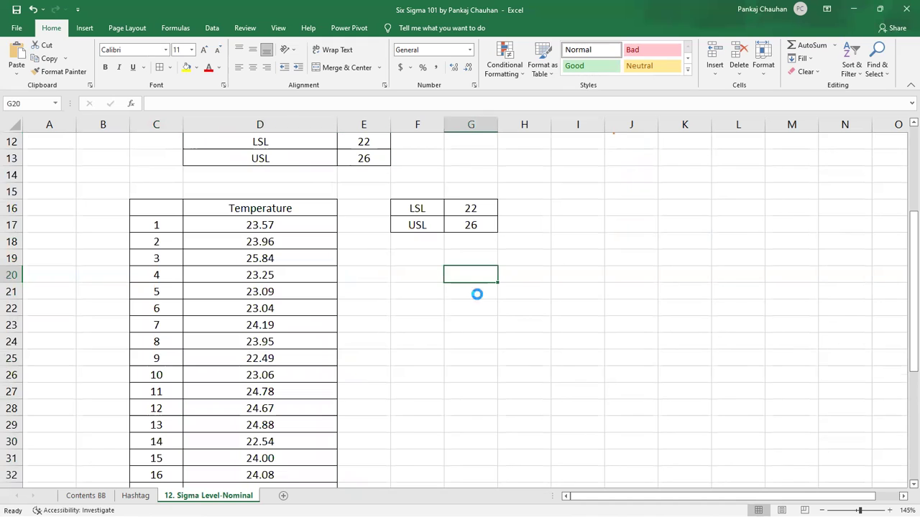
# Enter the labels SD in F18 and Mean in F19 below the copied limits.
pyautogui.click(414, 240)
pyautogui.write('SD')
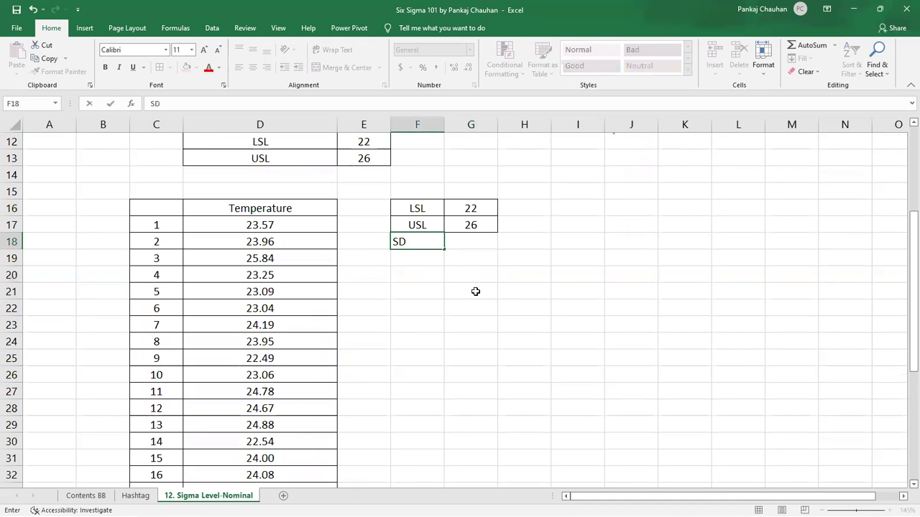
pyautogui.click(423, 259)
pyautogui.write('Mean')
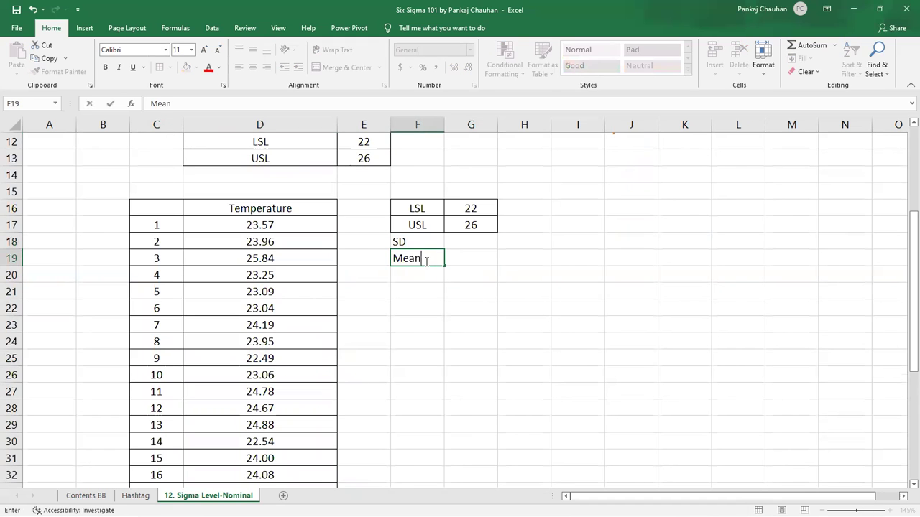
pyautogui.press('Tab')
# Copy the centered, bordered formatting of the USL cell F17 onto F18:G19.
pyautogui.click(422, 226)
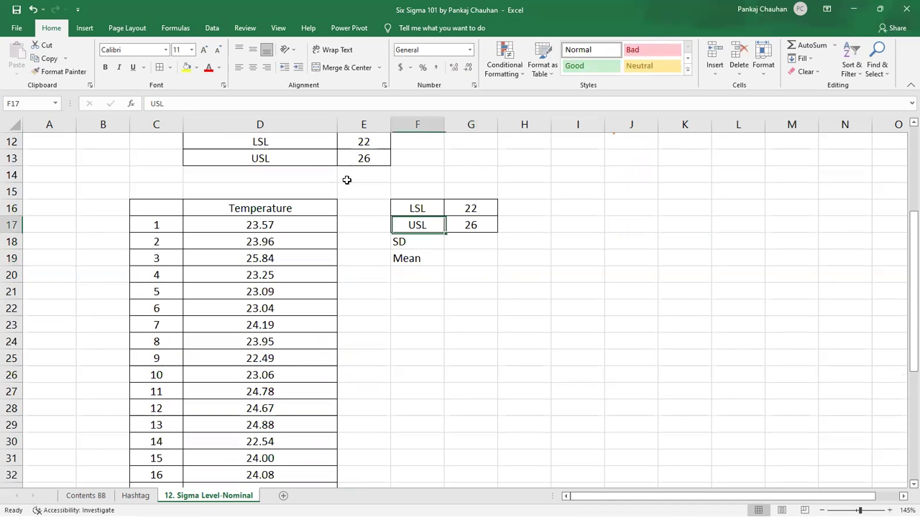
pyautogui.click(60, 71)
pyautogui.moveTo(407, 243); pyautogui.dragTo(466, 258)
# Enter the formula =STDEV.P(D17:D46) in G18 to calculate the standard deviation of the temperatures.
pyautogui.click(470, 242)
pyautogui.doubleClick(474, 241)
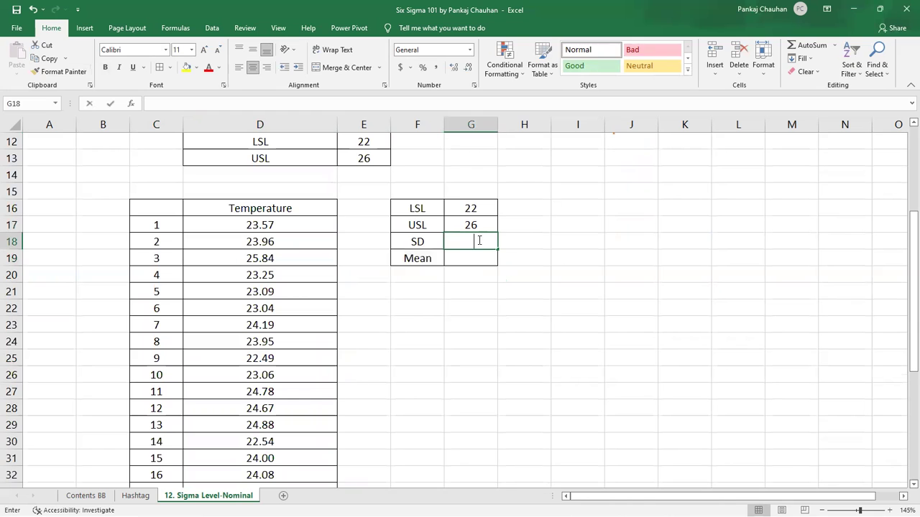
pyautogui.write('=std')
pyautogui.press('Down')
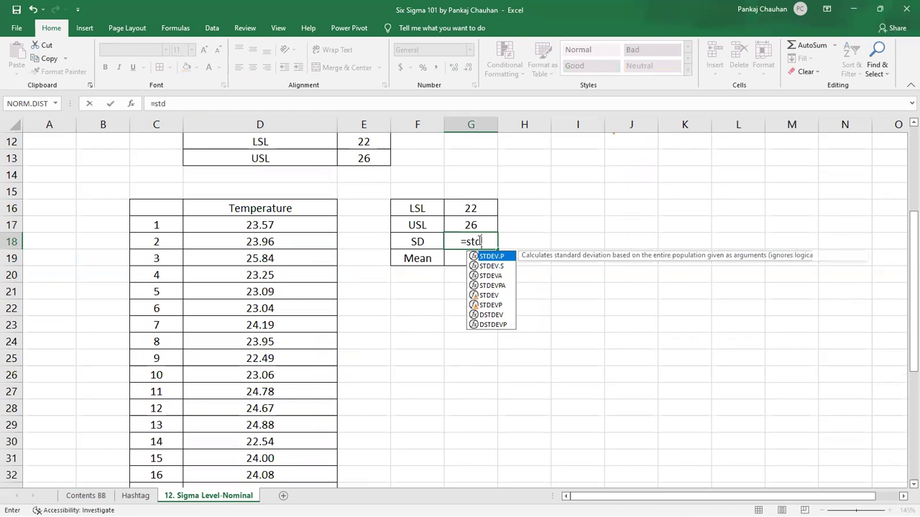
pyautogui.press('Tab')
pyautogui.press('Left')
pyautogui.press('Left')
pyautogui.press('Left')
pyautogui.press('Up')
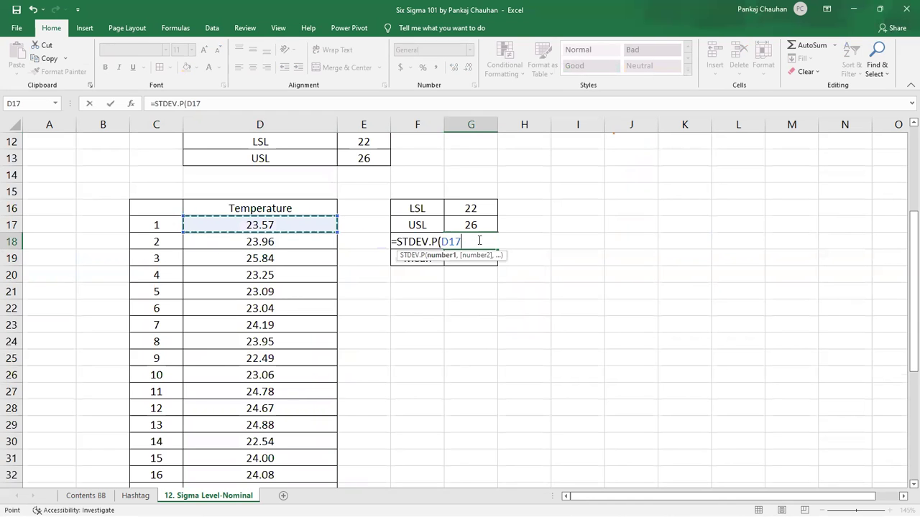
pyautogui.hotkey('ctrl', 'shift', 'Down')
pyautogui.write(')')
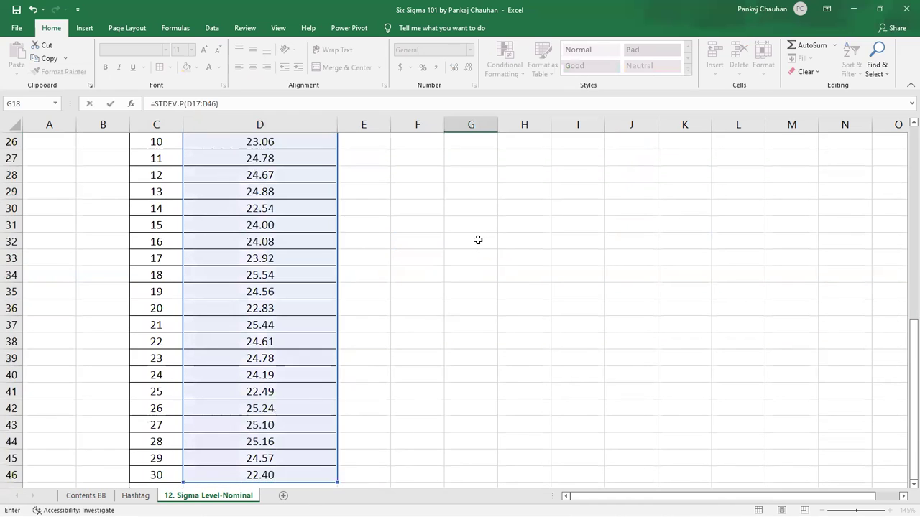
pyautogui.press('Return')
pyautogui.scroll(4, 478, 240)
# Show the standard deviation in G18 with two decimal places.
pyautogui.click(475, 324)
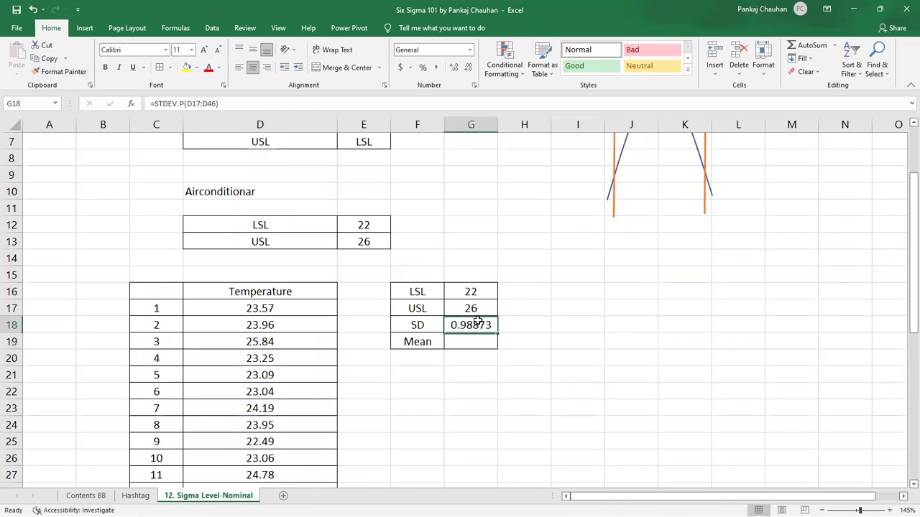
pyautogui.click(468, 67)
pyautogui.click(468, 67)
pyautogui.click(468, 67)
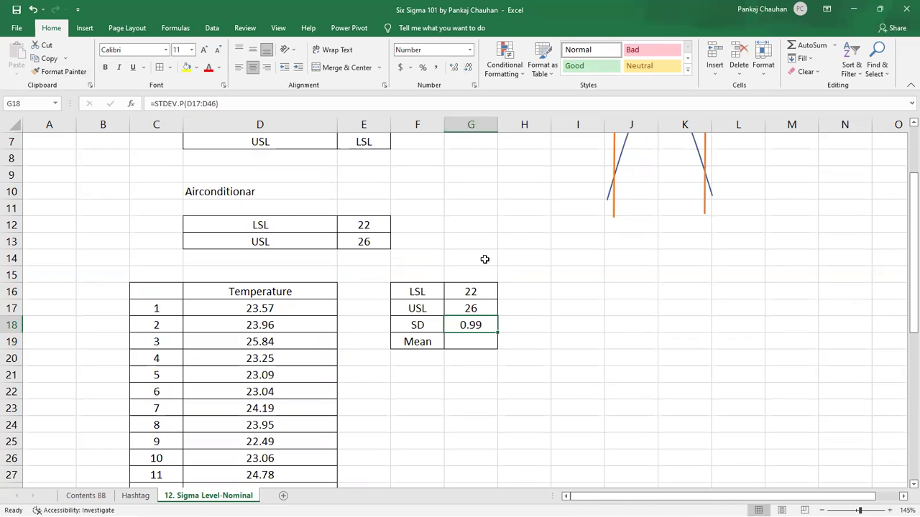
# Enter the formula =AVERAGE(D17:D46) in G19 to calculate the mean temperature.
pyautogui.click(472, 342)
pyautogui.write('=aver')
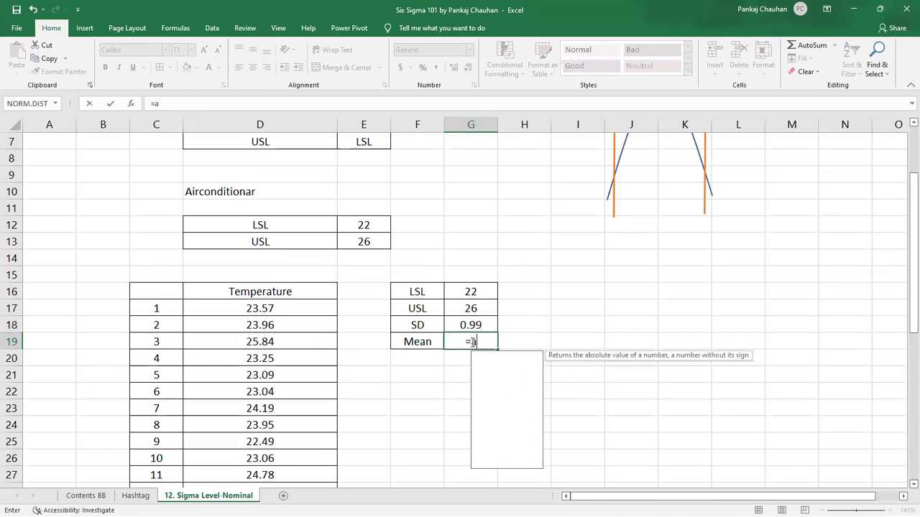
pyautogui.press('Tab')
pyautogui.press('Left')
pyautogui.press('Left')
pyautogui.press('Left')
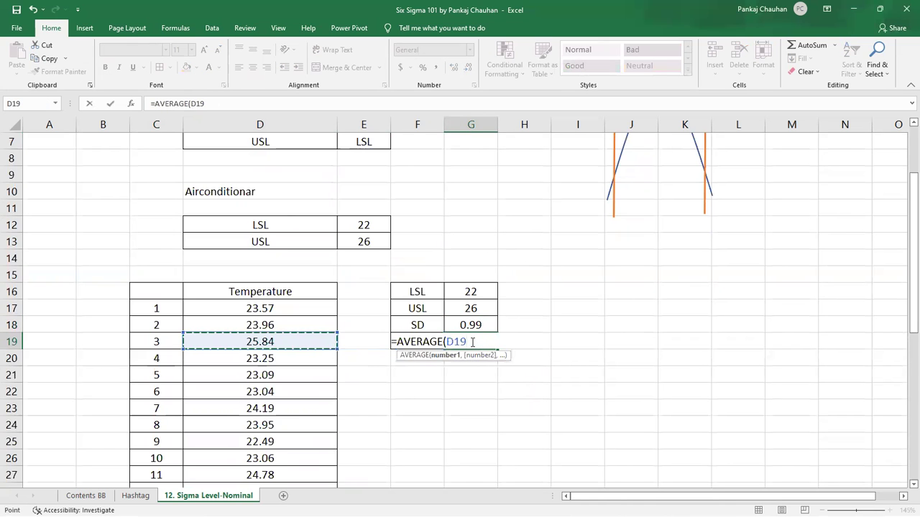
pyautogui.press('Up')
pyautogui.press('Up')
pyautogui.hotkey('ctrl', 'shift', 'Down')
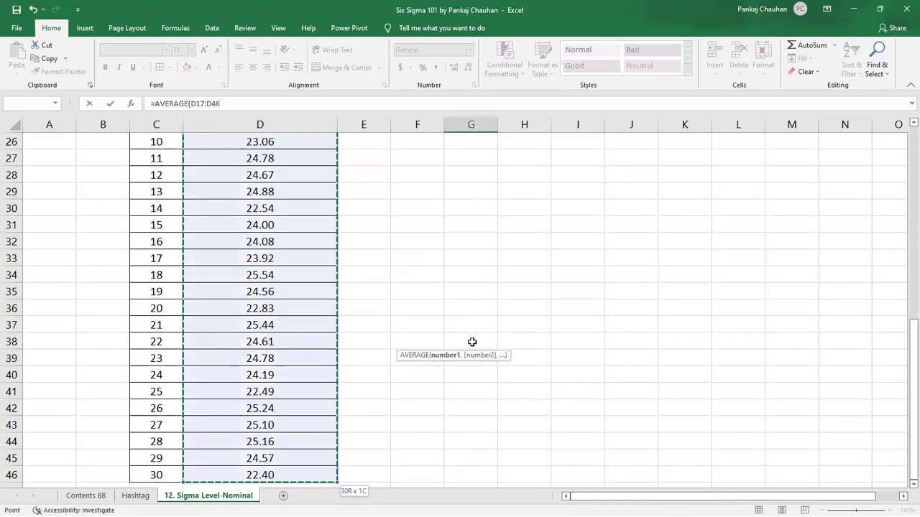
pyautogui.write(')')
pyautogui.press('Return')
pyautogui.scroll(3, 472, 342)
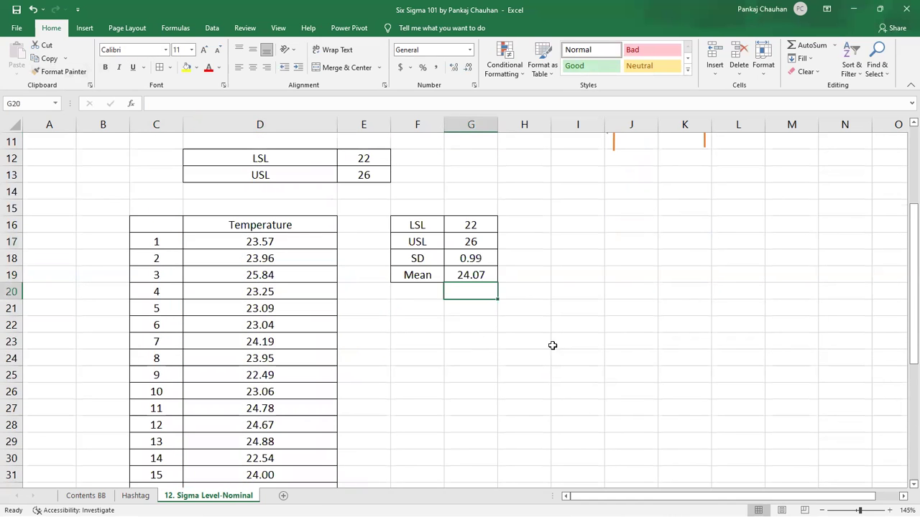
pyautogui.click(478, 275)
pyautogui.scroll(1, 545, 335)
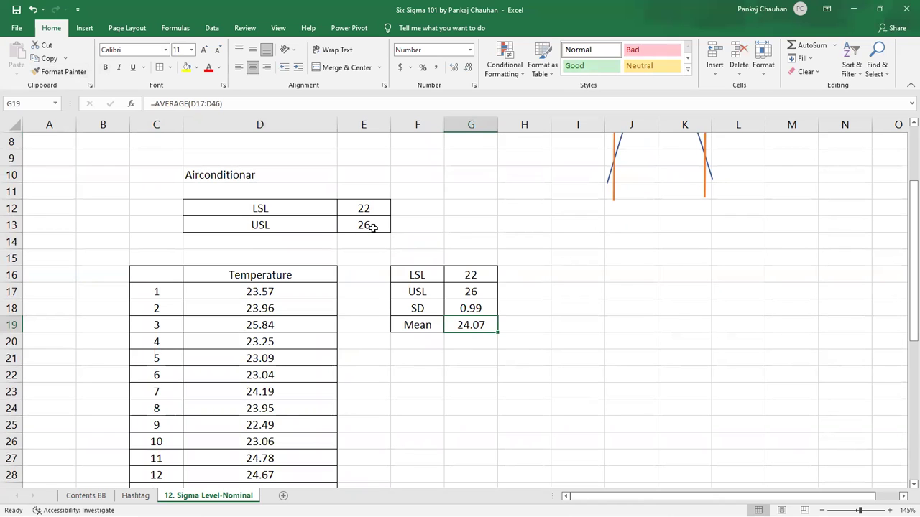
# Enter the formula =E12+E13 in G12 to add the lower and upper specification limits.
pyautogui.click(455, 208)
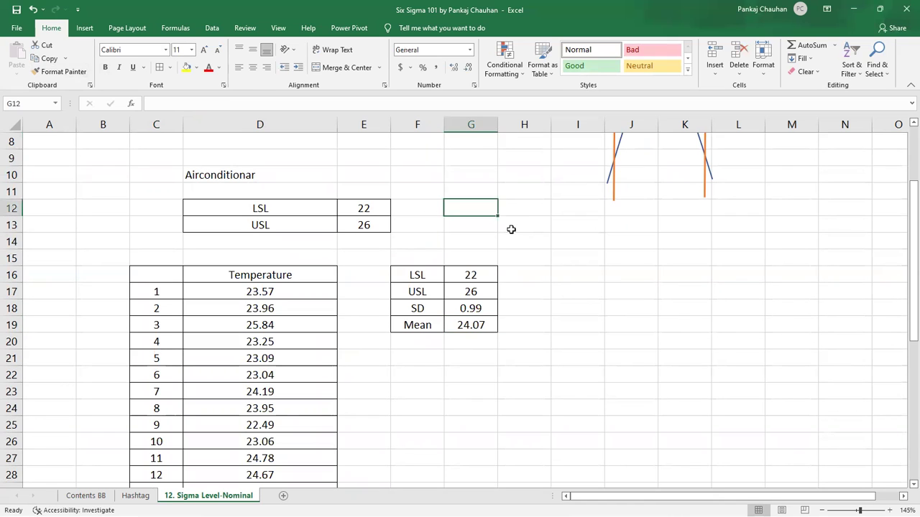
pyautogui.write('=')
pyautogui.press('Left')
pyautogui.press('Left')
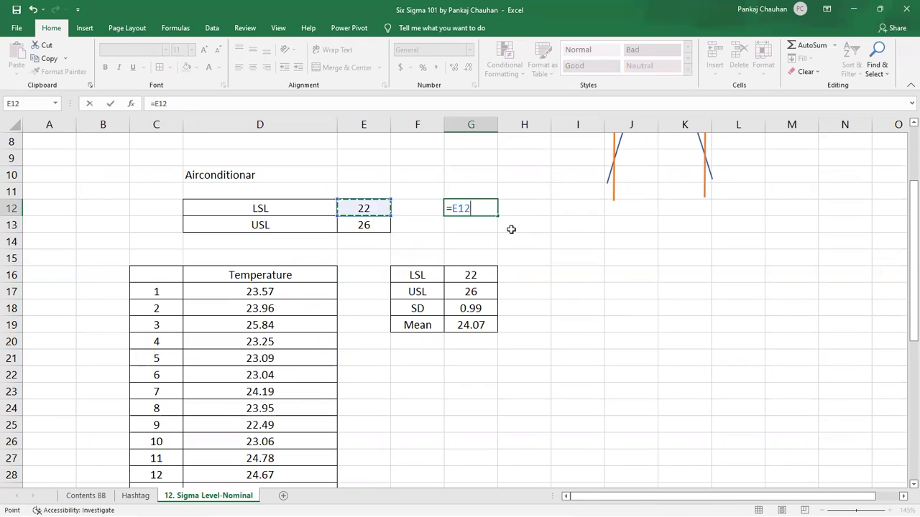
pyautogui.write('+')
pyautogui.press('Left')
pyautogui.press('Left')
pyautogui.press('Down')
pyautogui.press('Return')
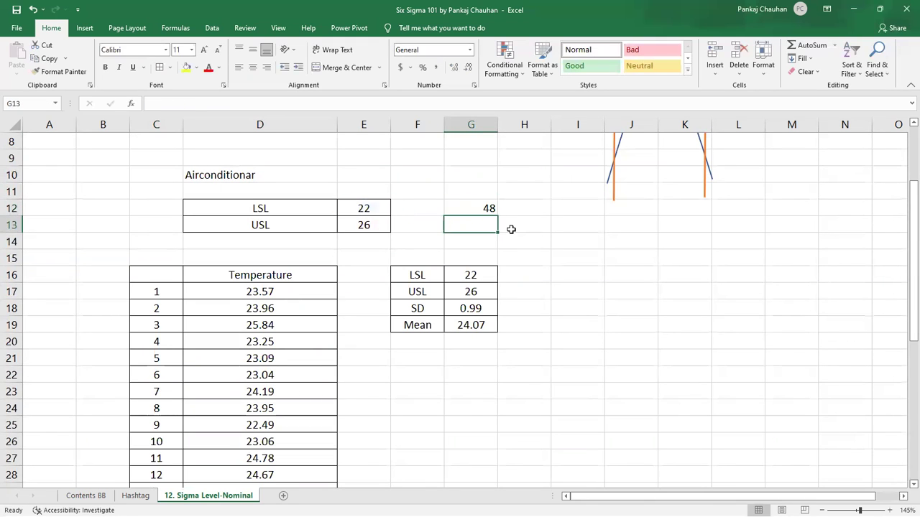
# Enter the formula =G12/2 in G13 to calculate the midpoint of the specification limits.
pyautogui.write('=')
pyautogui.press('Up')
pyautogui.write('/')
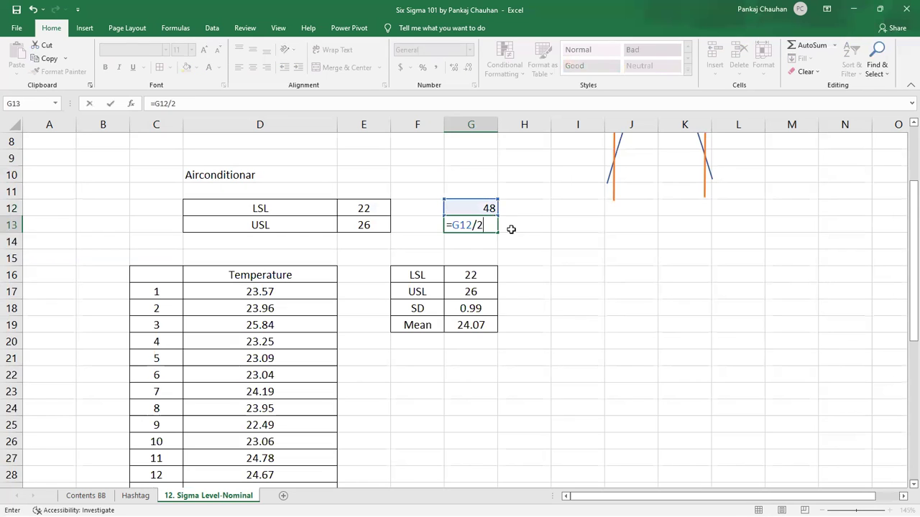
pyautogui.press('Return')
pyautogui.click(480, 225)
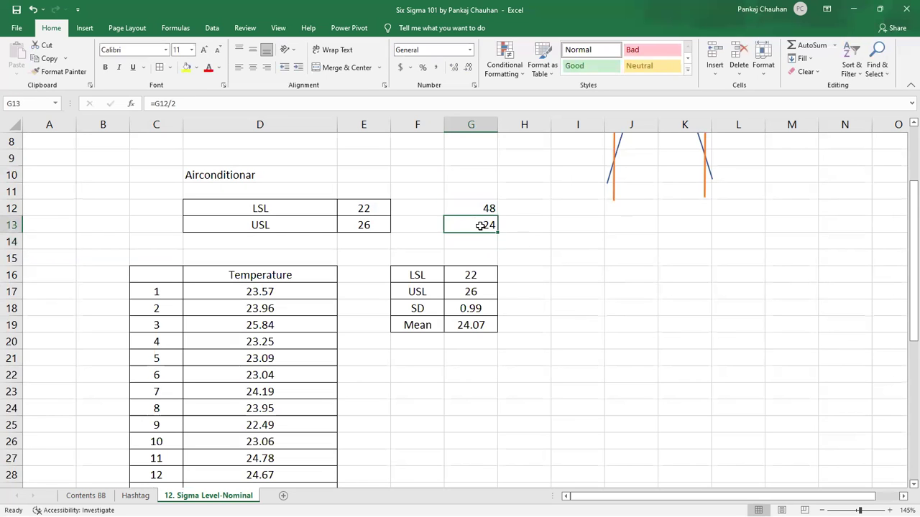
pyautogui.click(466, 327)
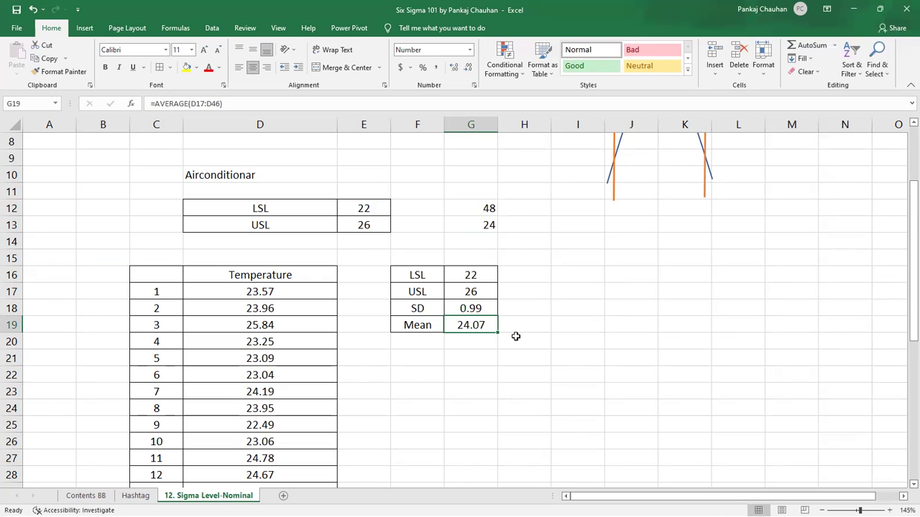
pyautogui.moveTo(286, 228); pyautogui.dragTo(401, 225)
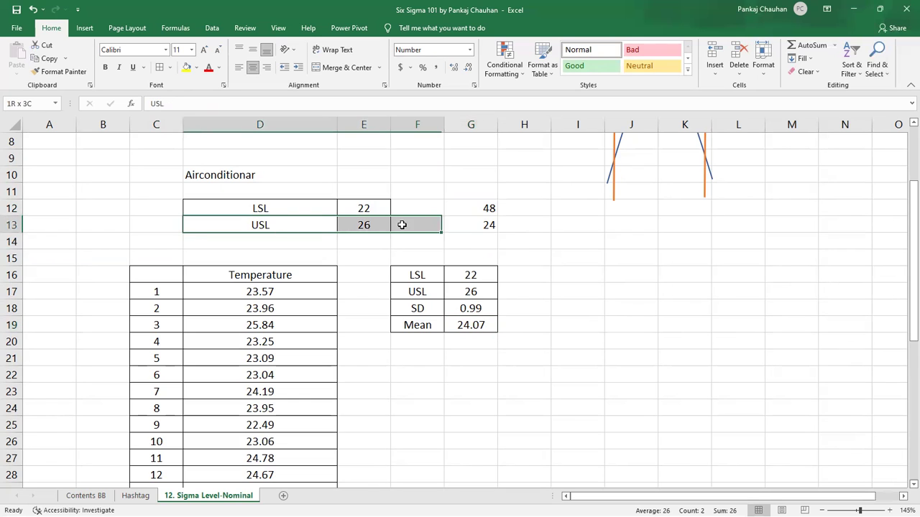
pyautogui.moveTo(467, 226); pyautogui.dragTo(386, 224)
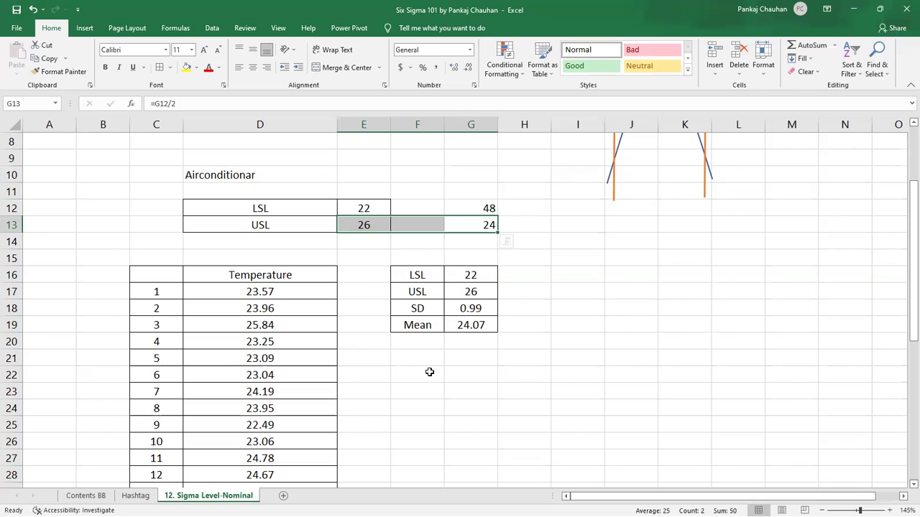
# Enter the label ZUSL in F21 below the summary table.
pyautogui.click(417, 358)
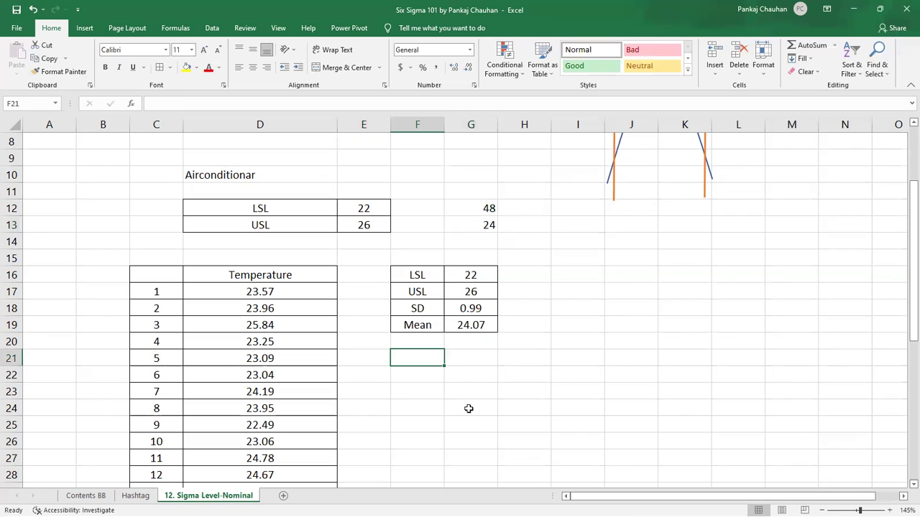
pyautogui.write('Z')
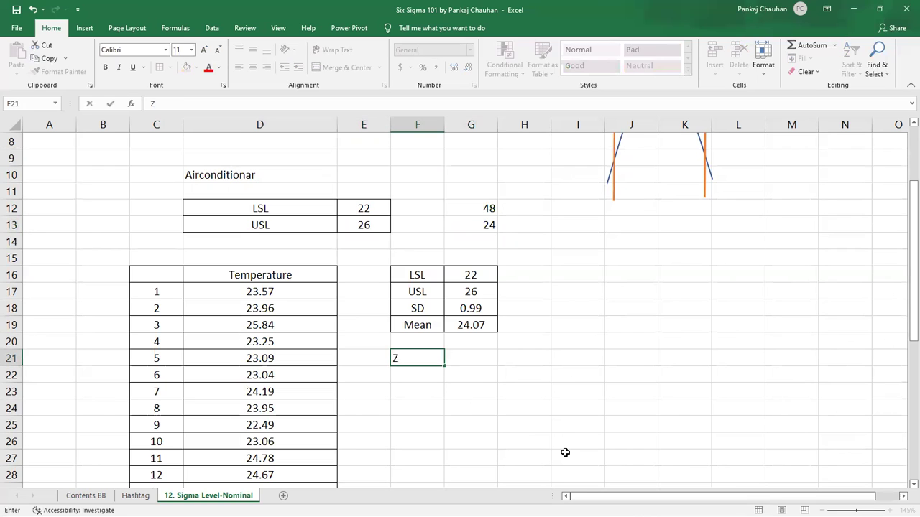
pyautogui.write('USL')
pyautogui.press('Return')
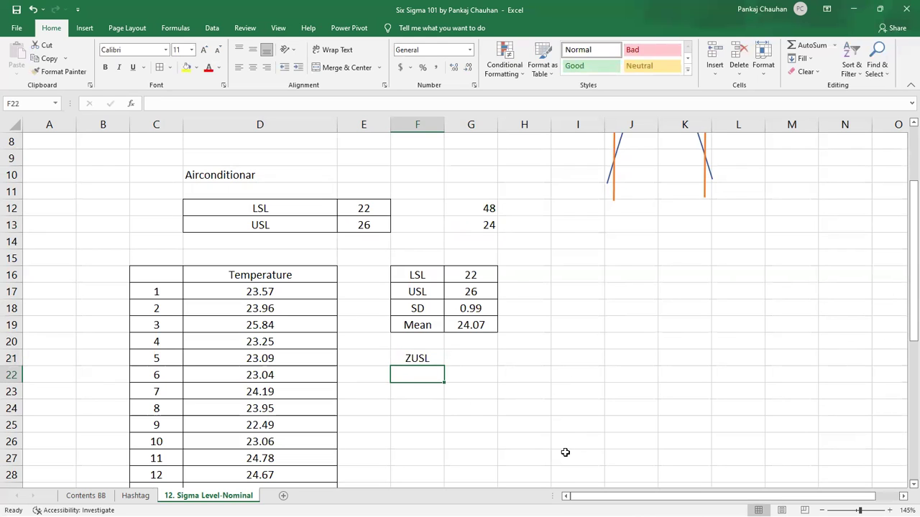
# Enter the label ZLSL in F22 below the ZUSL label.
pyautogui.write('ZLS')
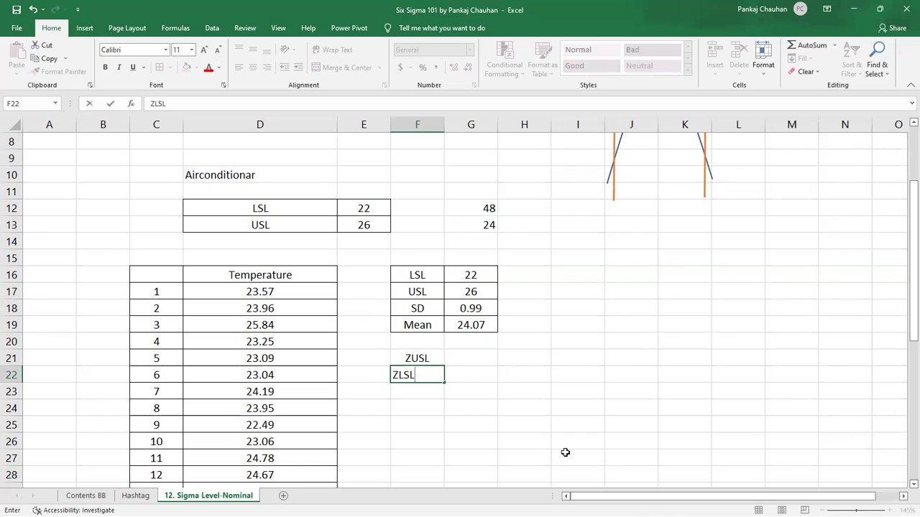
pyautogui.write('L')
pyautogui.press('Return')
# Enter the text (USL - Mean)/SD in G21 as the written formula for ZUSL.
pyautogui.press('Up')
pyautogui.press('Up')
pyautogui.press('Right')
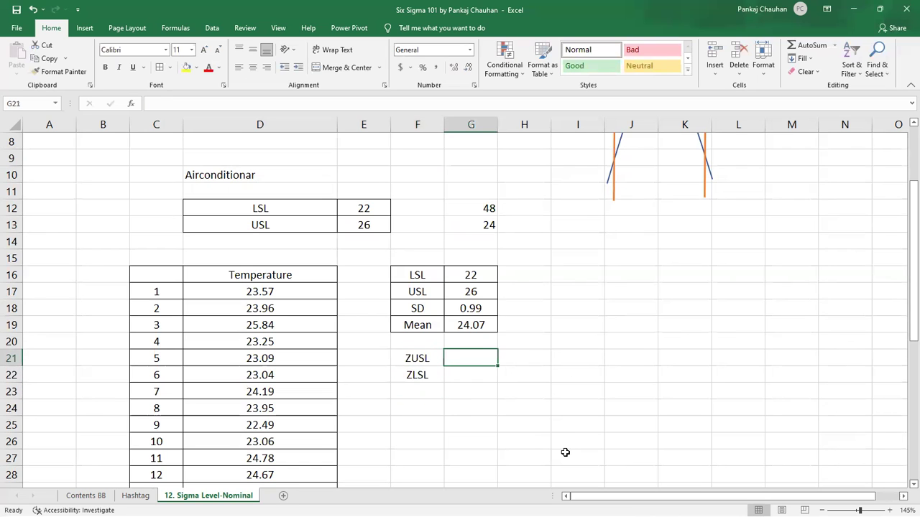
pyautogui.write('(')
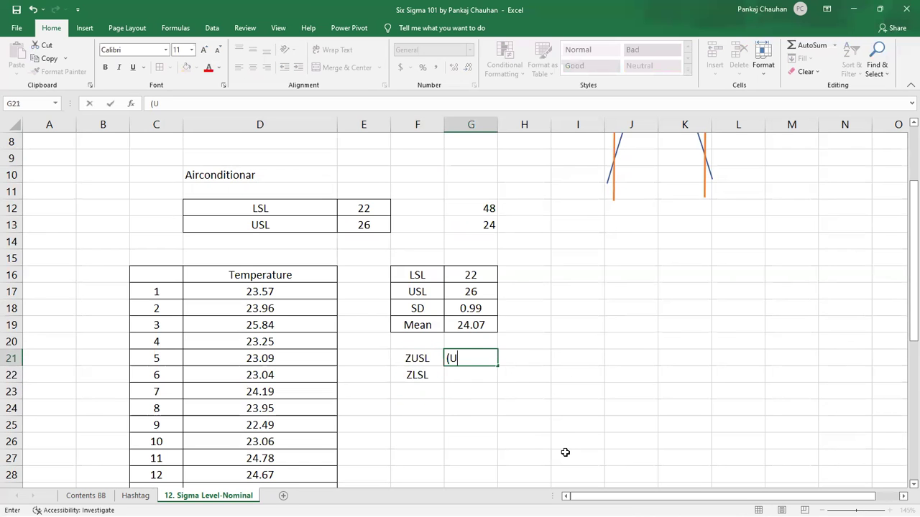
pyautogui.write('USL - mEAN')
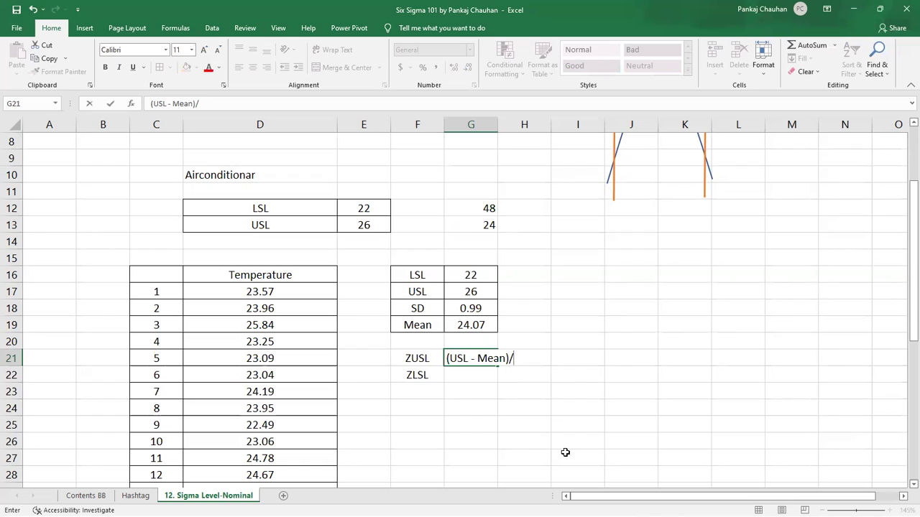
pyautogui.write(' )/SD')
pyautogui.press('Return')
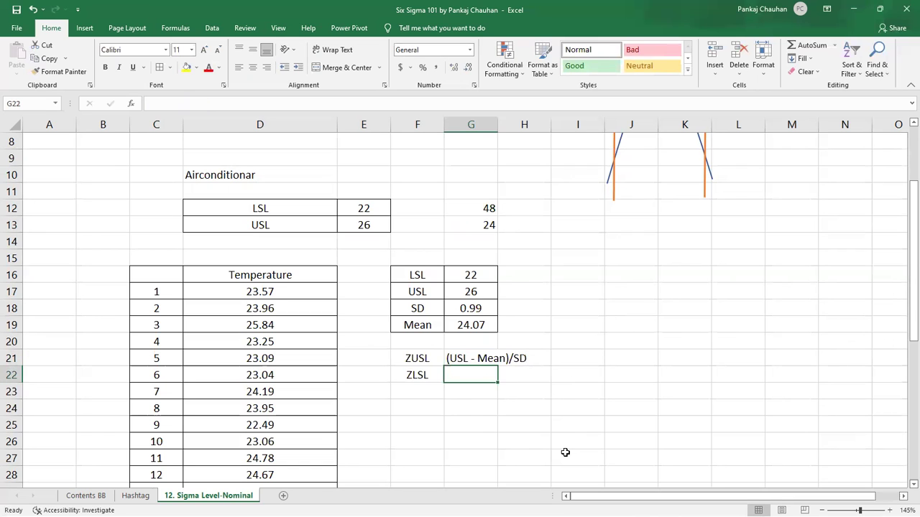
# Enter the text (Mean - LSL) / SD in G22 and widen column G to fit its contents.
pyautogui.write('(mEAN ')
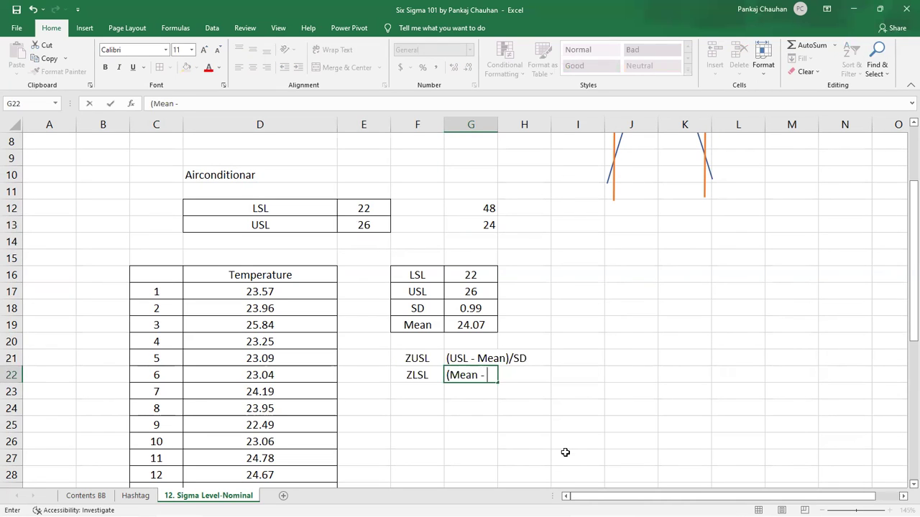
pyautogui.write('- LSL) / SD')
pyautogui.press('Return')
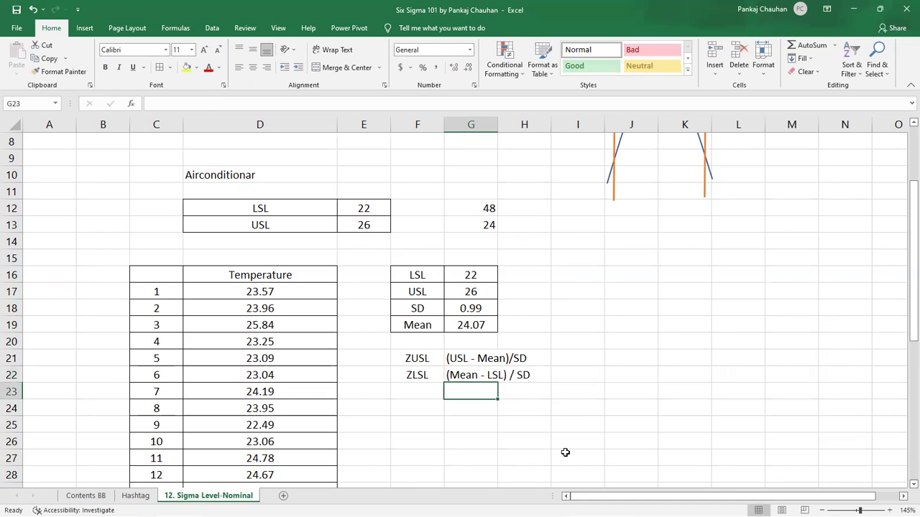
pyautogui.doubleClick(498, 126)
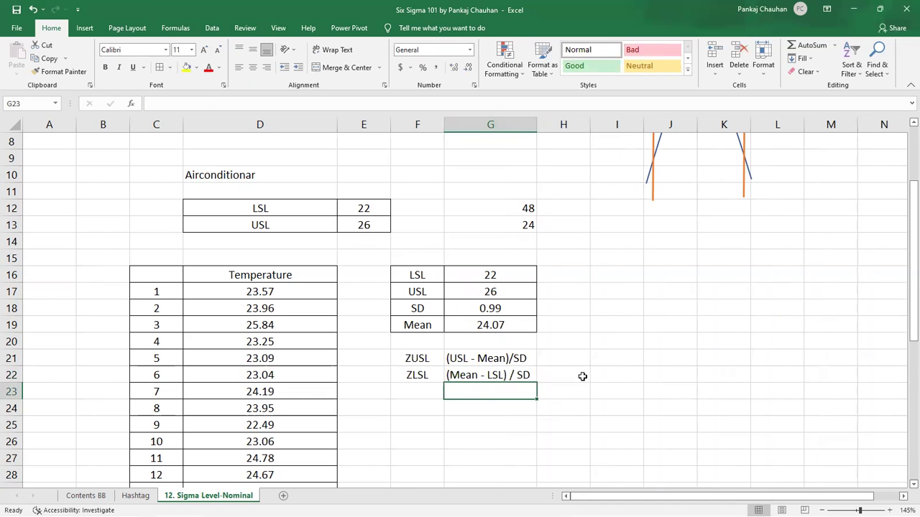
# Add spaces around the slash in G21 so the text reads (USL - Mean) / SD.
pyautogui.doubleClick(510, 358)
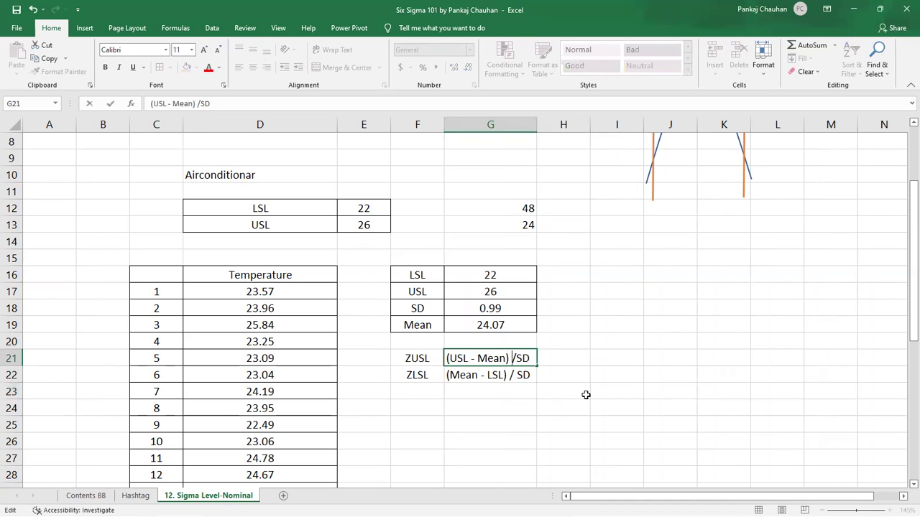
pyautogui.press('Right')
pyautogui.press('Return')
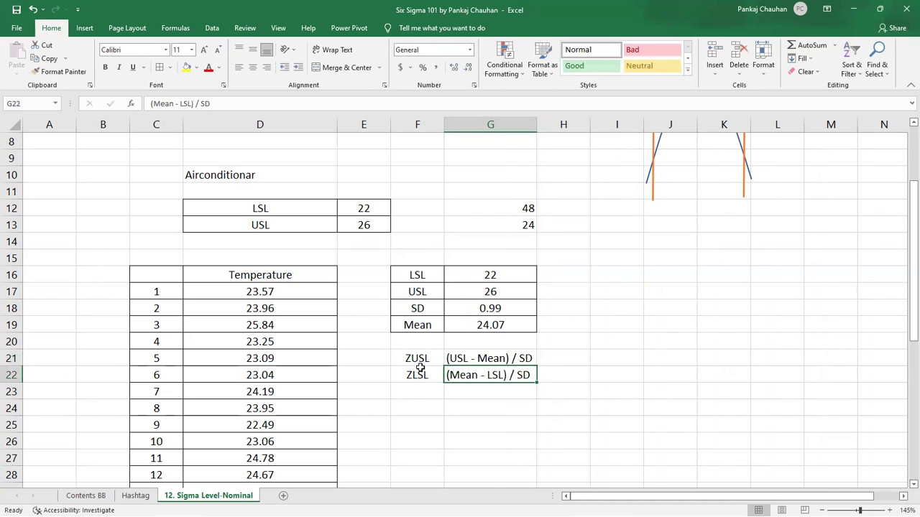
# Copy the ZUSL and ZLSL labels from F21:F22 to F24:F25.
pyautogui.moveTo(418, 358); pyautogui.dragTo(437, 384)
pyautogui.hotkey('ctrl', 'c')
pyautogui.click(437, 409)
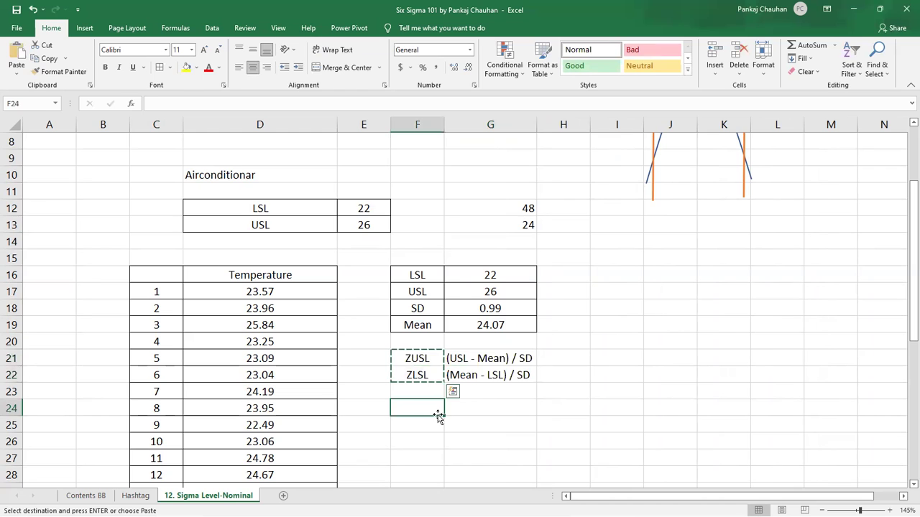
pyautogui.hotkey('ctrl', 'v')
# Enter the formula =(G17-G19) / G18 in G24 to calculate ZUSL.
pyautogui.scroll(-1, 467, 386)
pyautogui.click(473, 357)
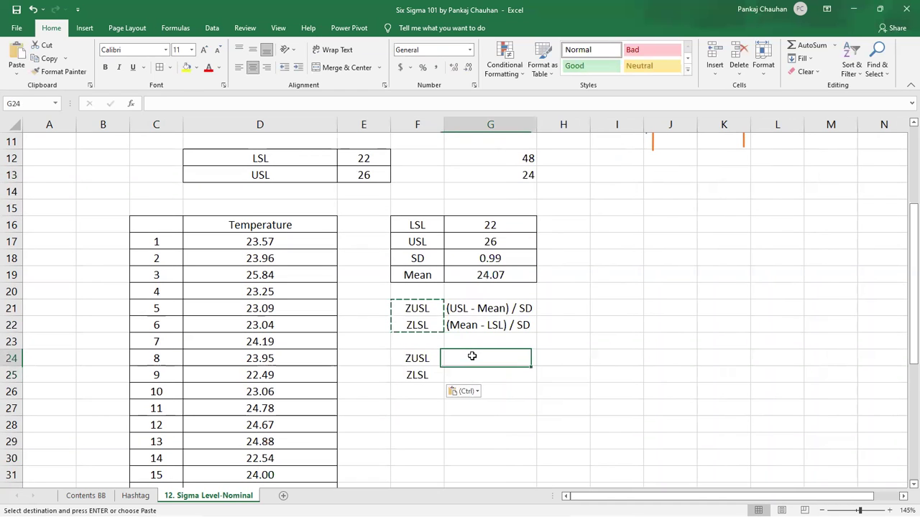
pyautogui.write('=(')
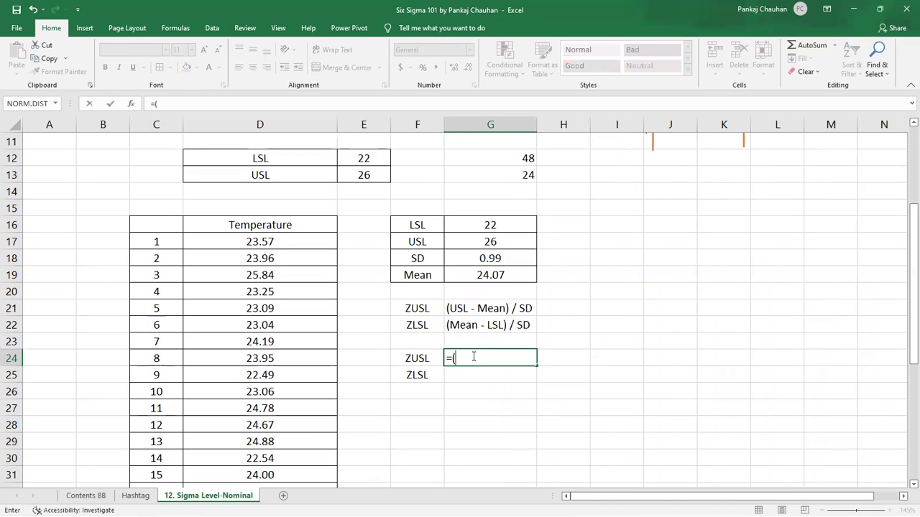
pyautogui.click(496, 240)
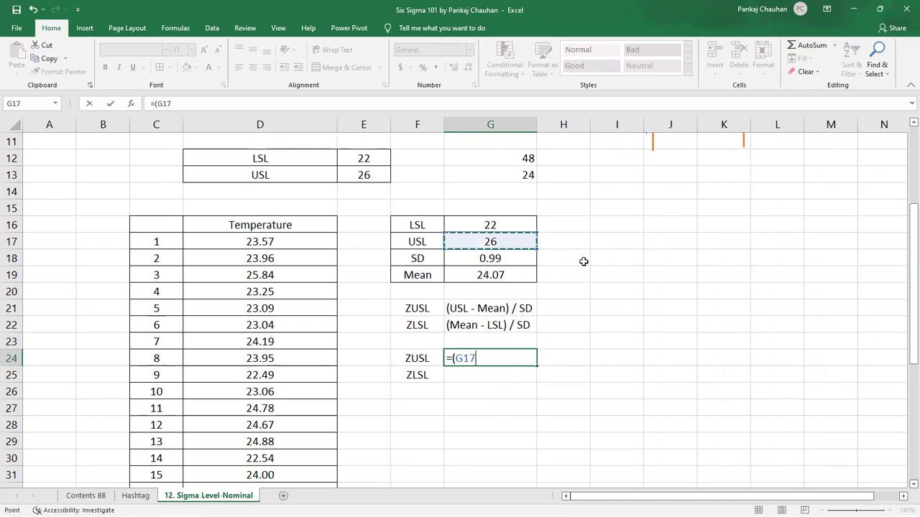
pyautogui.write('-')
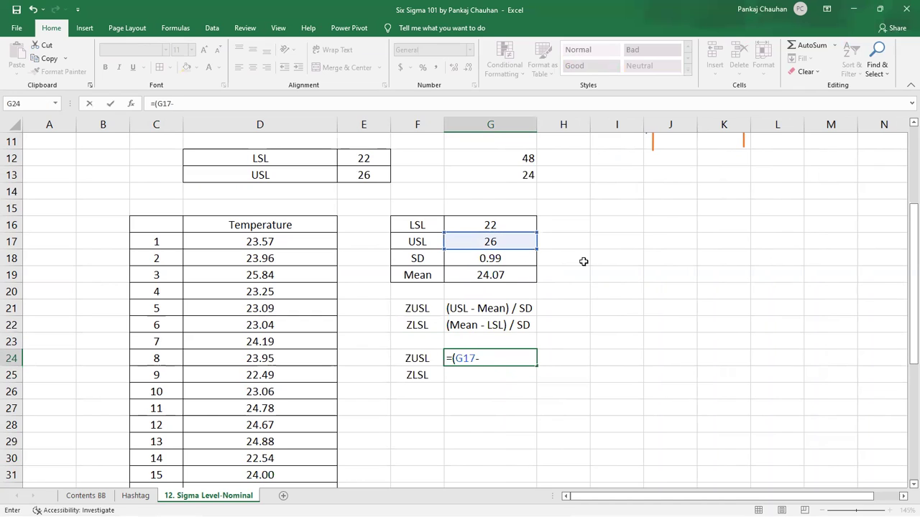
pyautogui.click(506, 274)
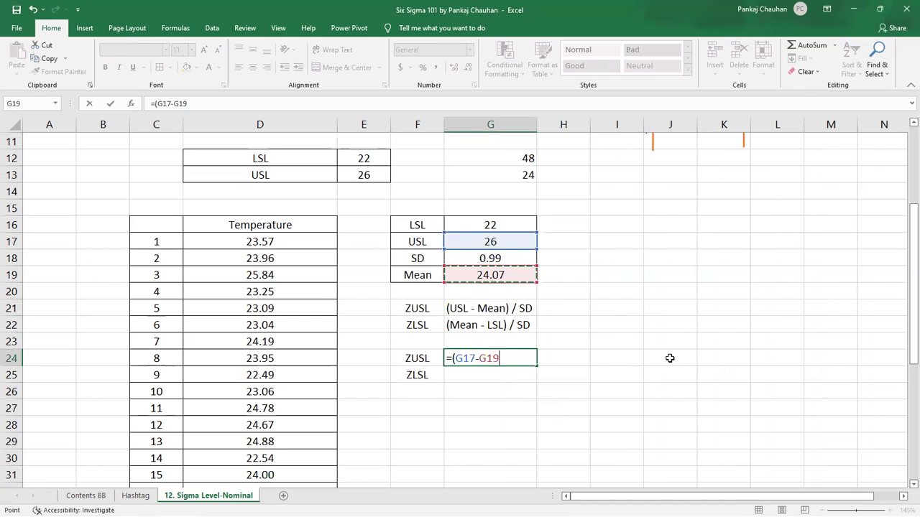
pyautogui.write(') /')
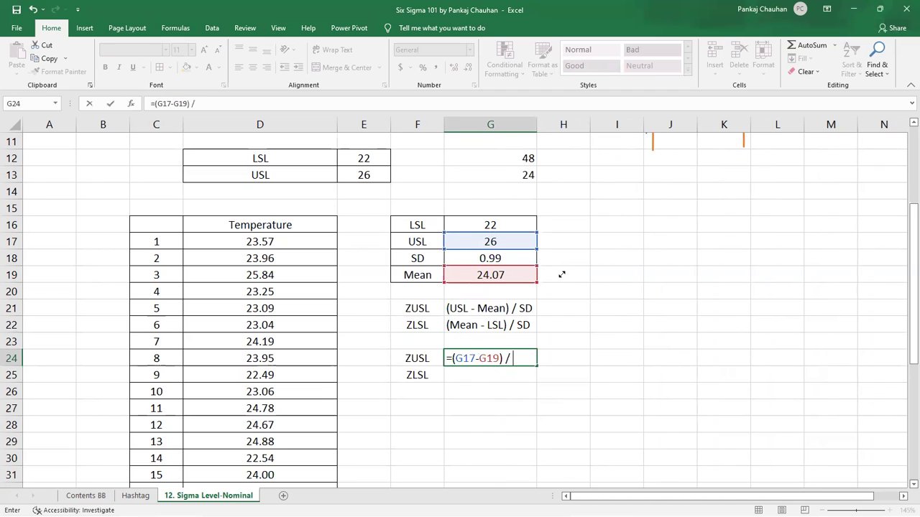
pyautogui.click(497, 258)
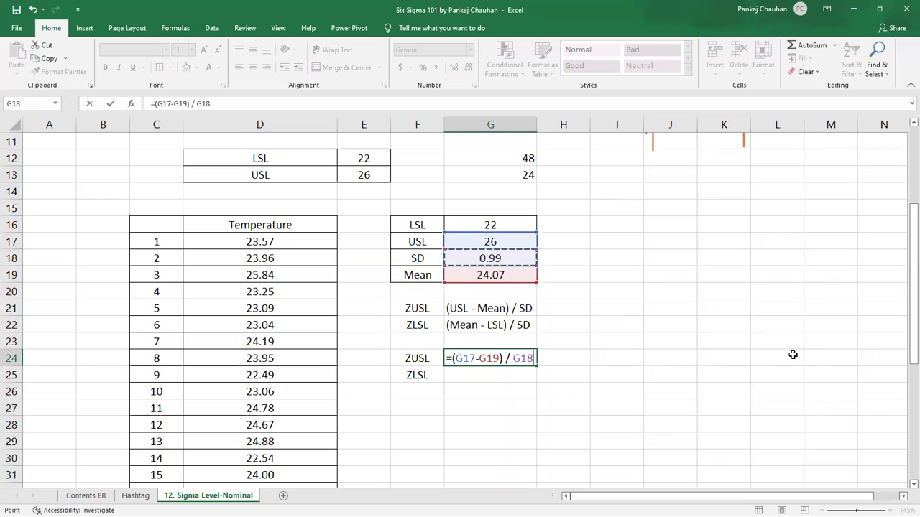
pyautogui.press('Return')
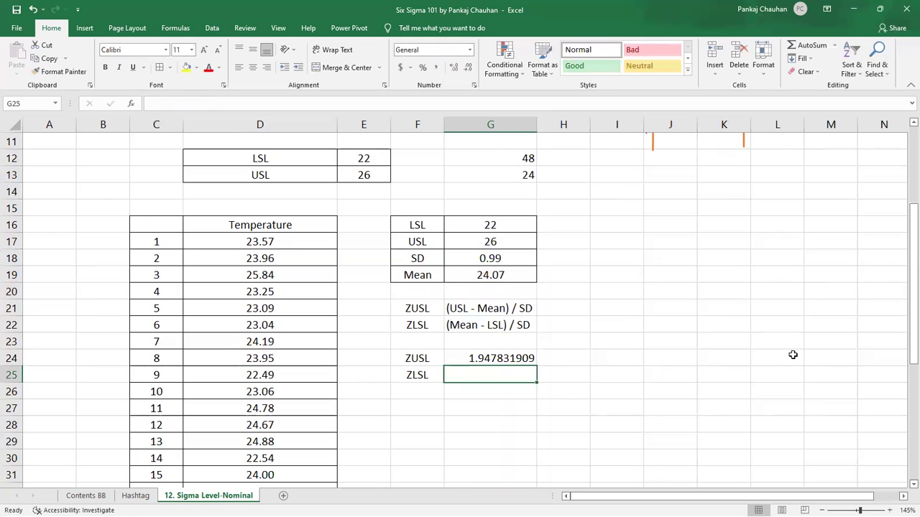
# Reduce the ZUSL result in G24 to two decimal places.
pyautogui.click(510, 357)
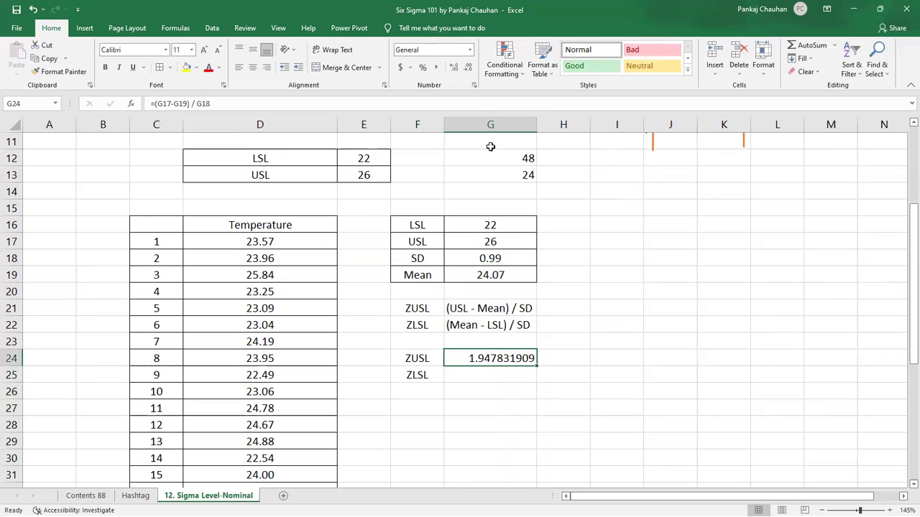
pyautogui.click(467, 69)
pyautogui.click(468, 68)
pyautogui.click(468, 69)
pyautogui.click(468, 68)
pyautogui.click(468, 68)
pyautogui.click(468, 68)
pyautogui.click(468, 71)
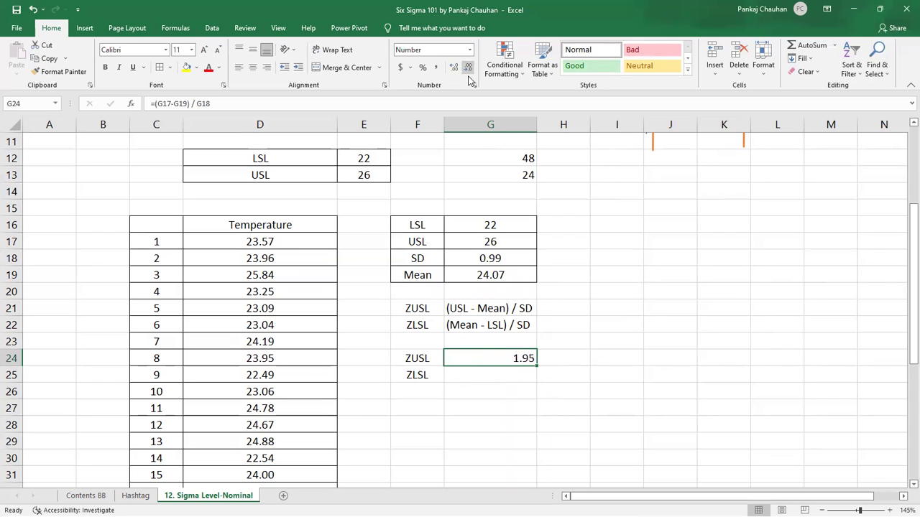
# Enter the formula =(G19-G16)/G18 in G25 to calculate ZLSL.
pyautogui.click(501, 372)
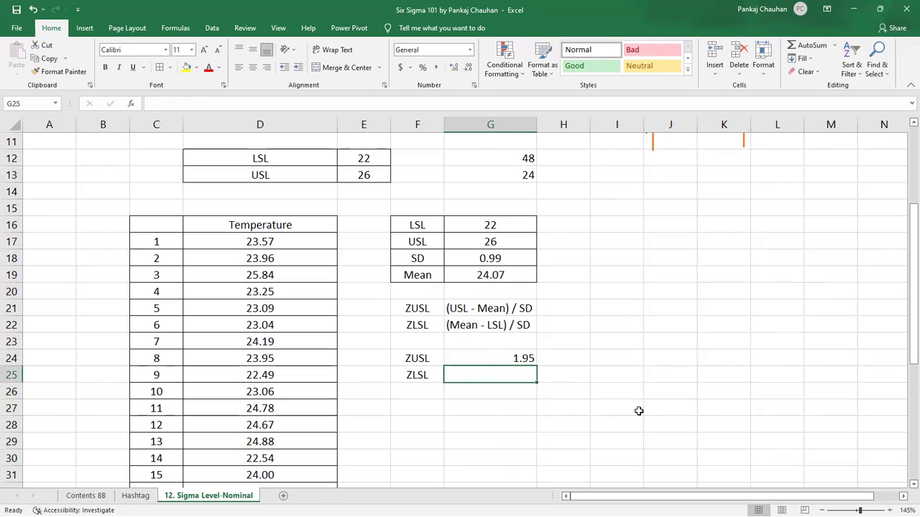
pyautogui.write('=(')
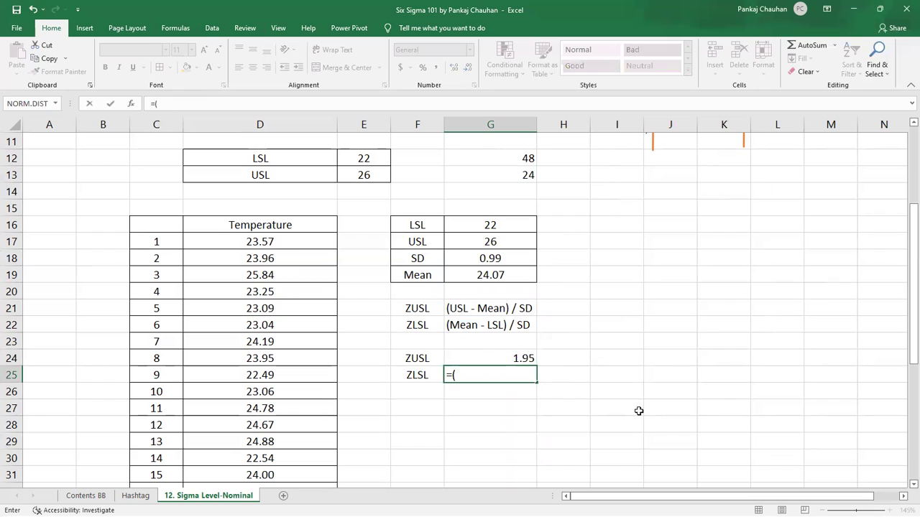
pyautogui.click(481, 275)
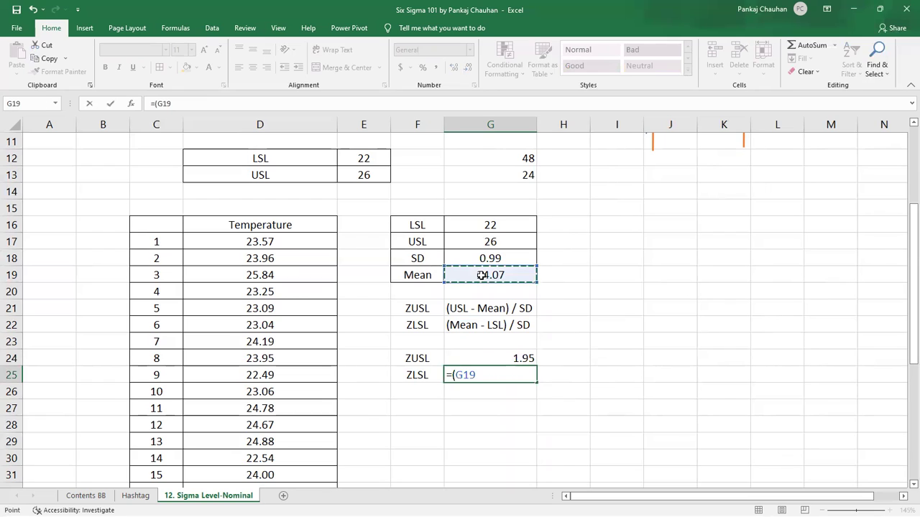
pyautogui.write('-')
pyautogui.click(499, 225)
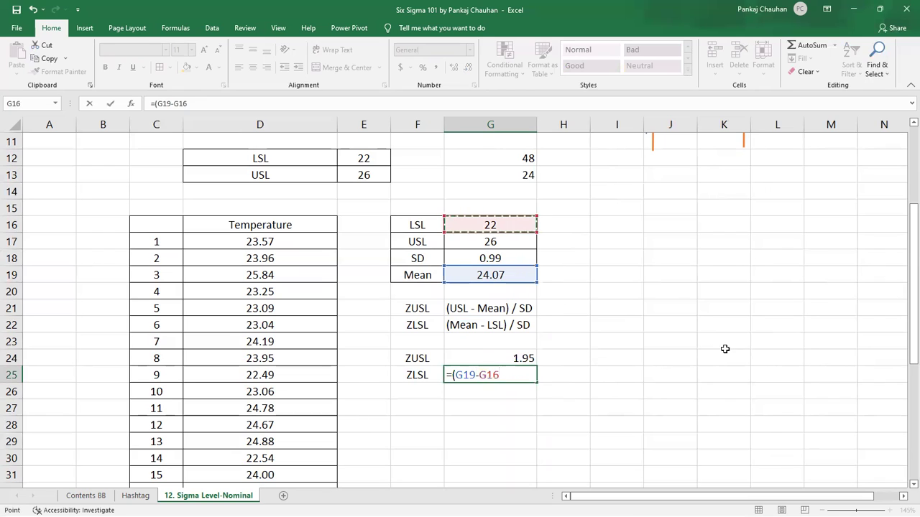
pyautogui.write(')/')
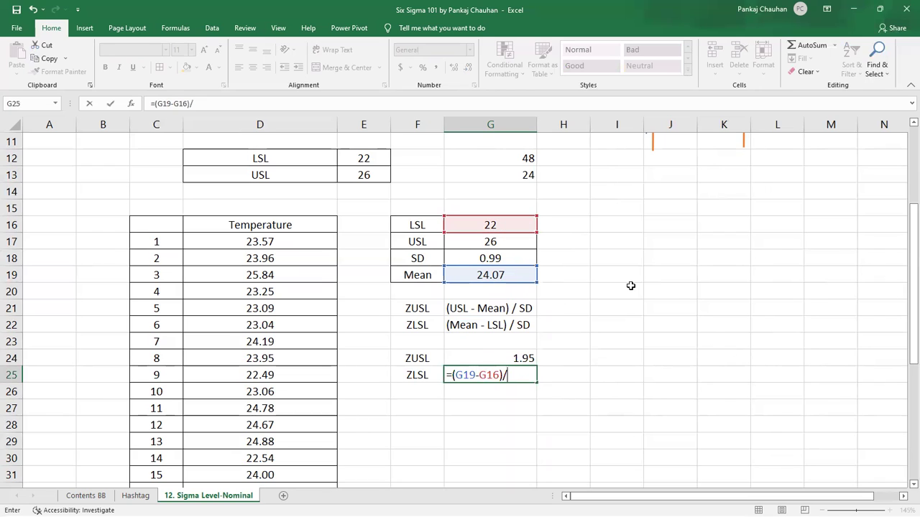
pyautogui.click(513, 258)
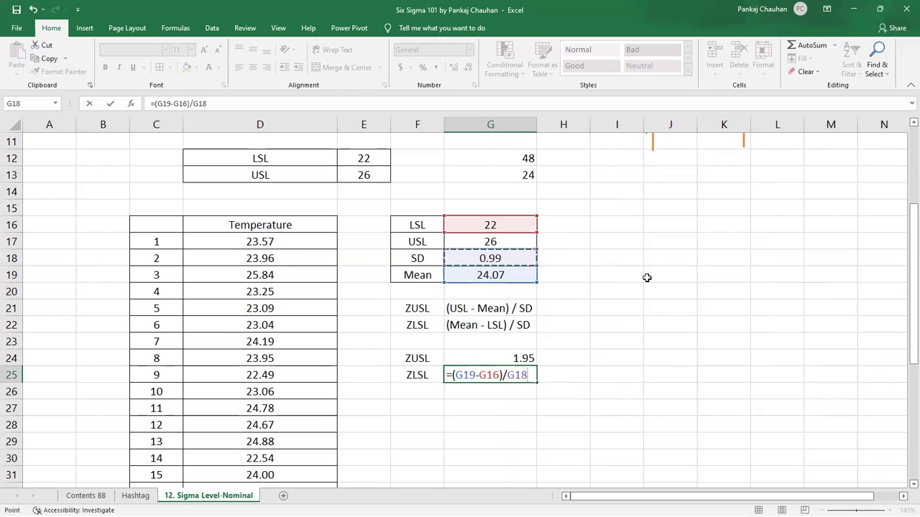
pyautogui.press('Return')
pyautogui.click(509, 374)
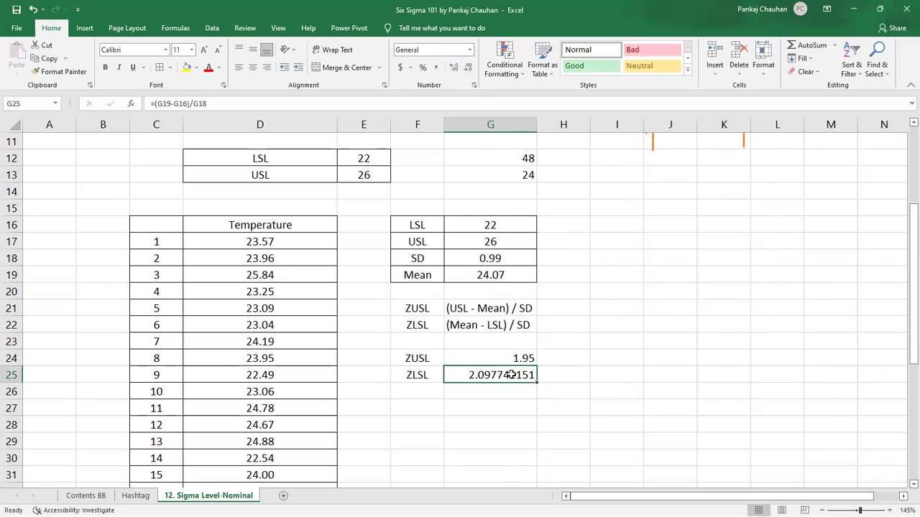
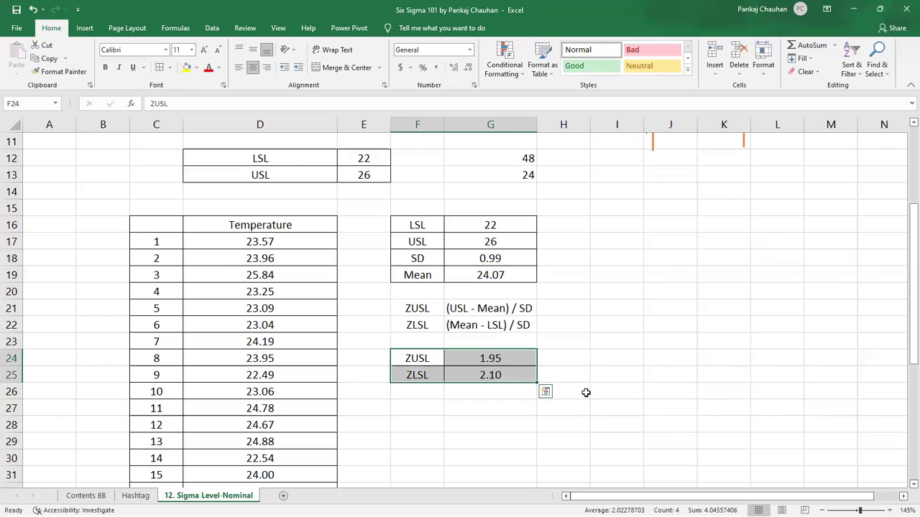
# Copy the bordered ZUSL and ZLSL labels from F24:F25 to F27:F28.
pyautogui.moveTo(426, 308); pyautogui.dragTo(496, 327)
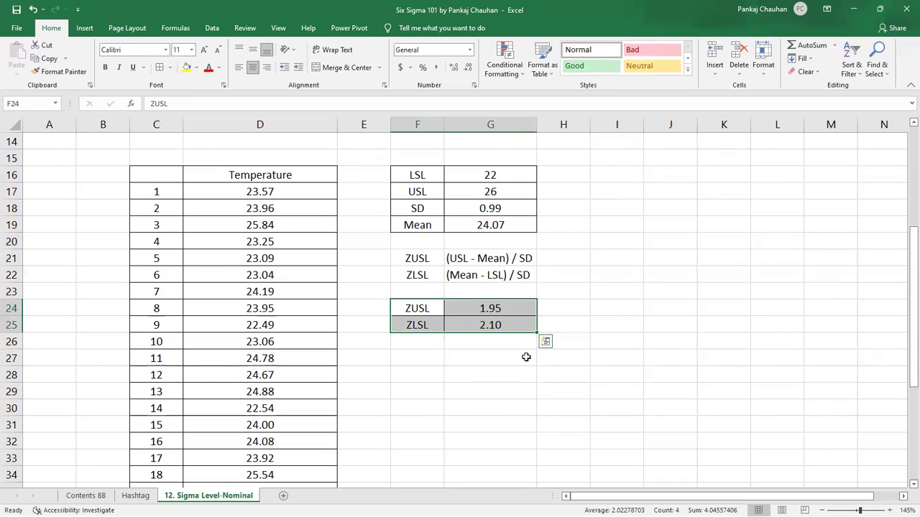
pyautogui.moveTo(422, 309); pyautogui.dragTo(421, 325)
pyautogui.hotkey('ctrl', 'c')
pyautogui.click(420, 361)
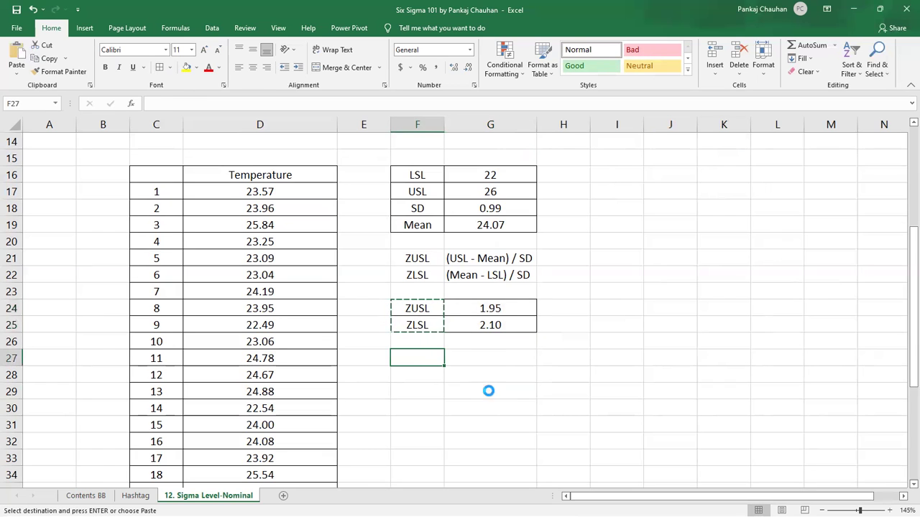
pyautogui.hotkey('ctrl', 'v')
# Apply borders to the empty cells G27:G28 beside the copied labels.
pyautogui.moveTo(452, 360); pyautogui.dragTo(474, 375)
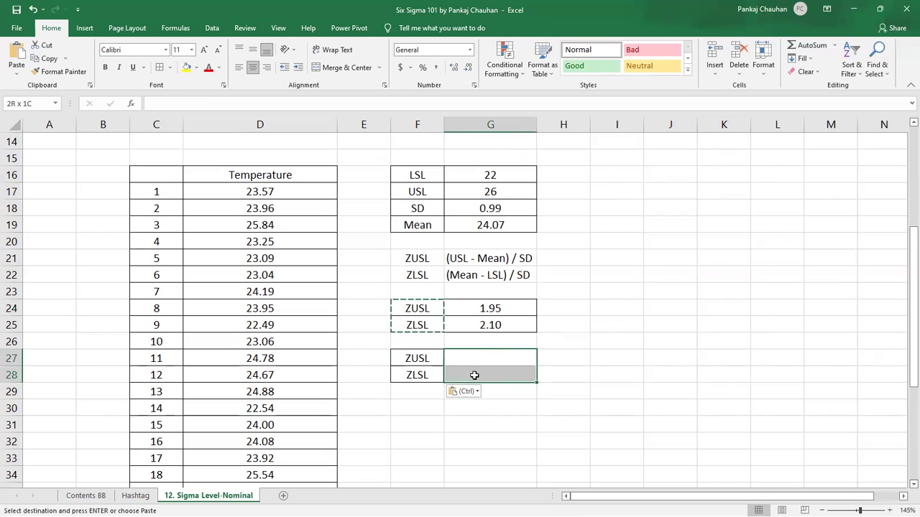
pyautogui.press('Escape')
pyautogui.click(160, 68)
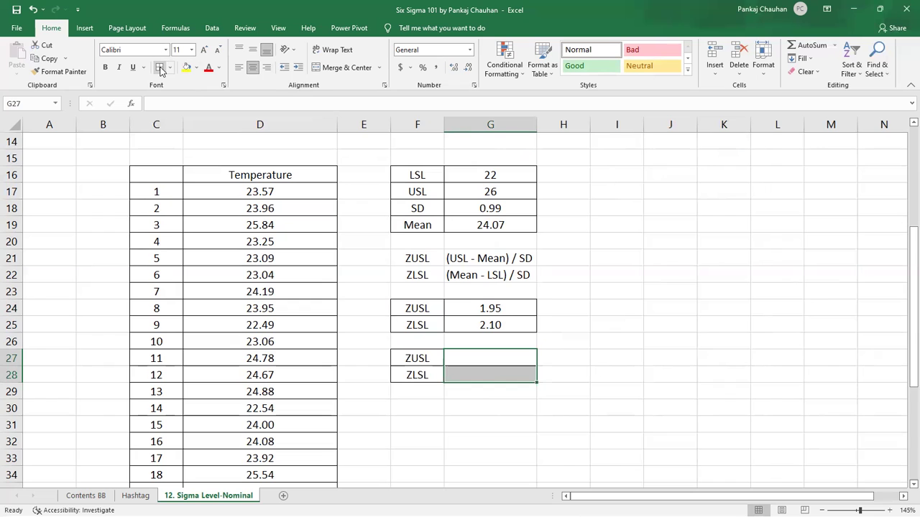
# Enter the formula =NORMSDIST(G24) in G27 to calculate the ZUSL probability.
pyautogui.click(493, 353)
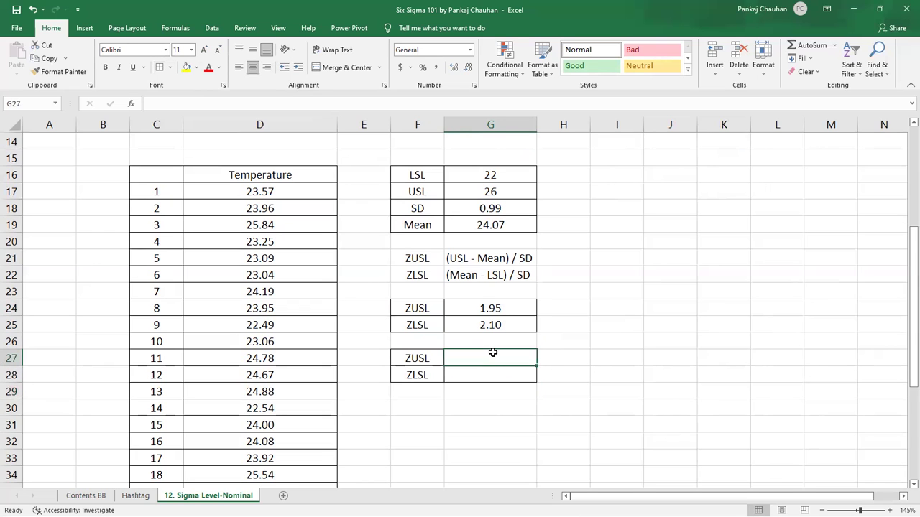
pyautogui.write('=NORMSD')
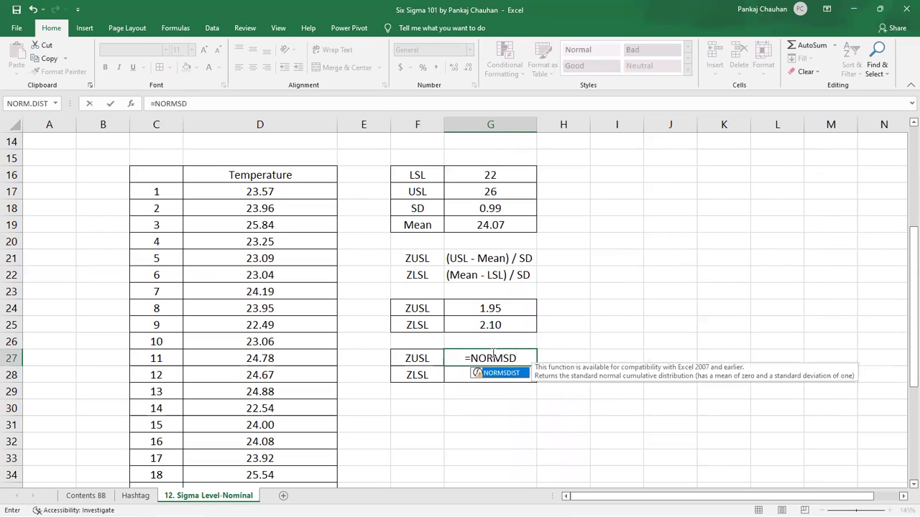
pyautogui.press('Tab')
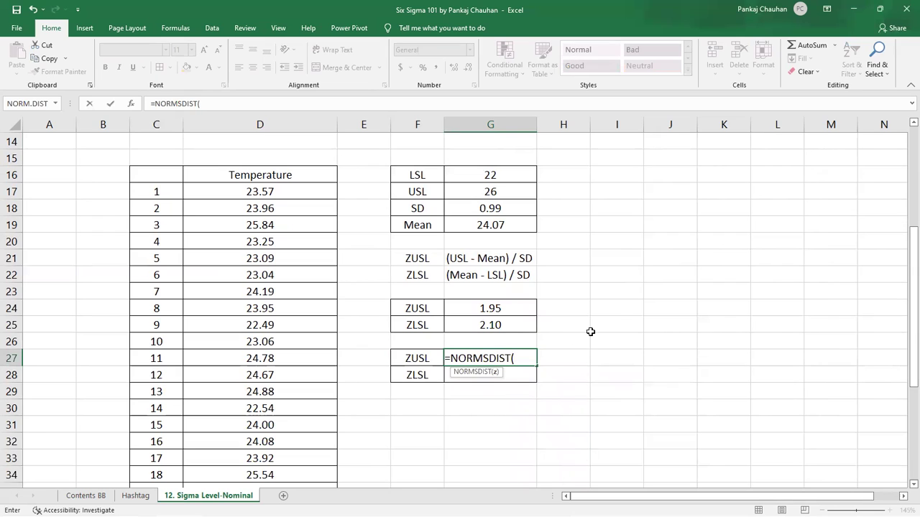
pyautogui.click(496, 308)
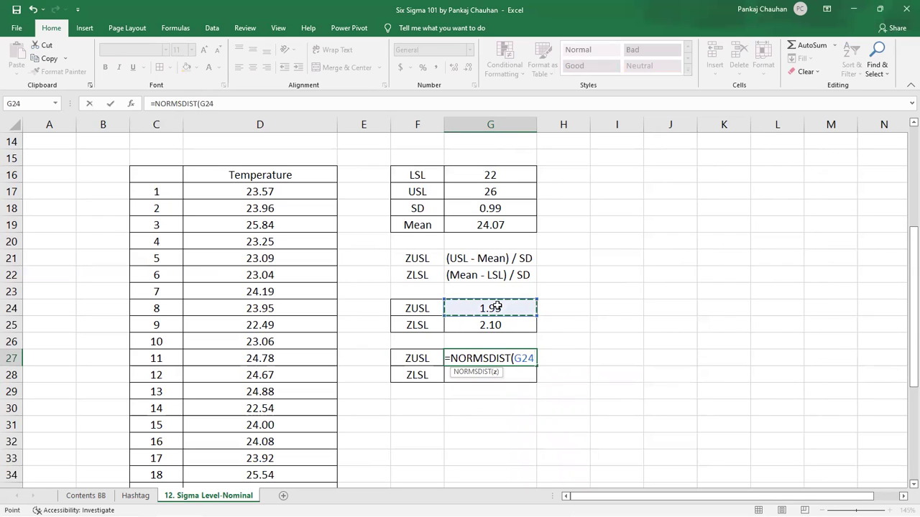
pyautogui.write(')')
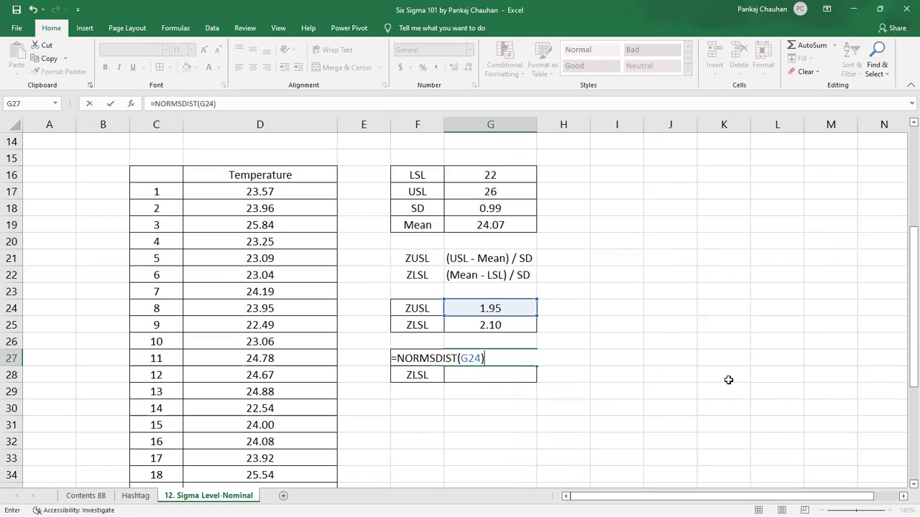
pyautogui.press('Return')
# Format the ZUSL probability in G27 as a percentage with two decimal places.
pyautogui.click(511, 358)
pyautogui.click(423, 67)
pyautogui.click(454, 67)
pyautogui.click(453, 66)
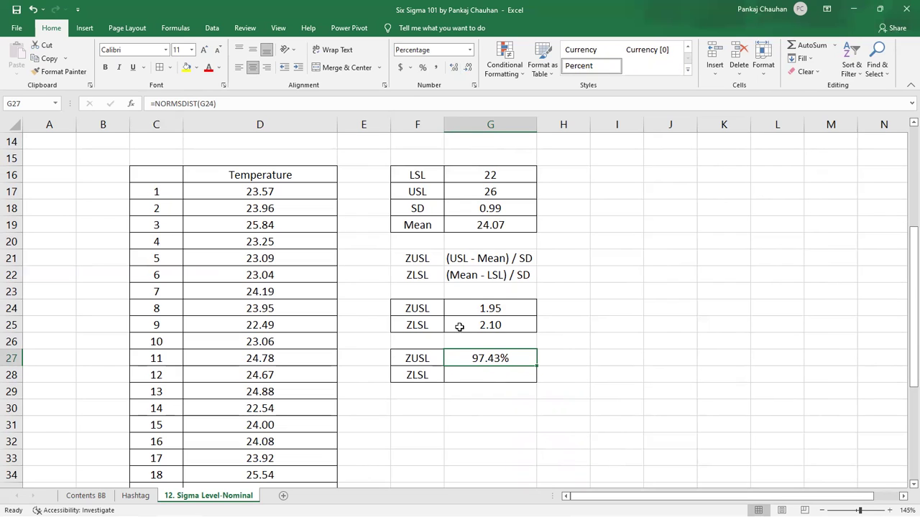
# Enter the formula =NORMSDIST(G25) in G28 to calculate the ZLSL probability.
pyautogui.moveTo(425, 309); pyautogui.dragTo(483, 306)
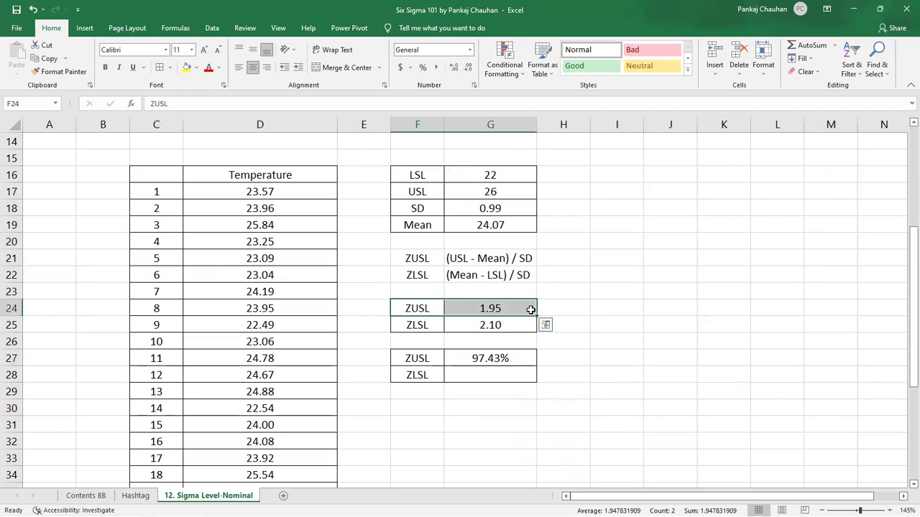
pyautogui.click(496, 358)
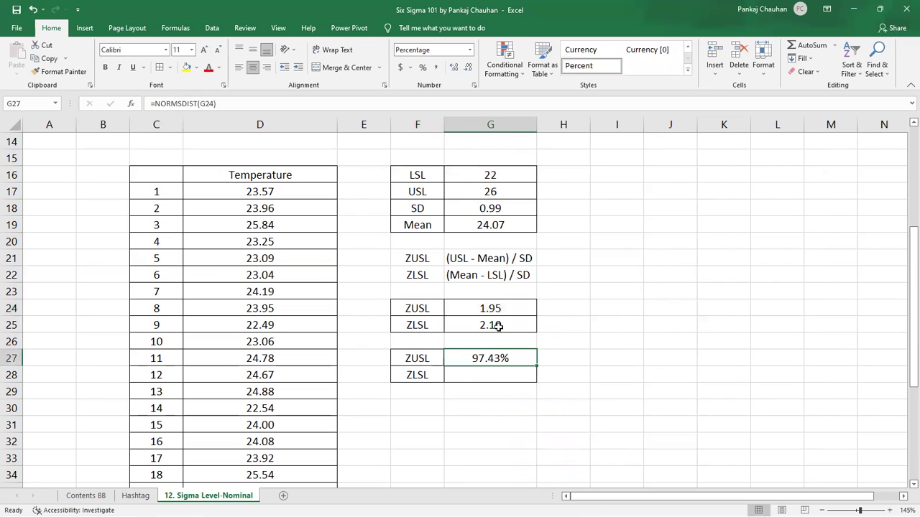
pyautogui.click(496, 375)
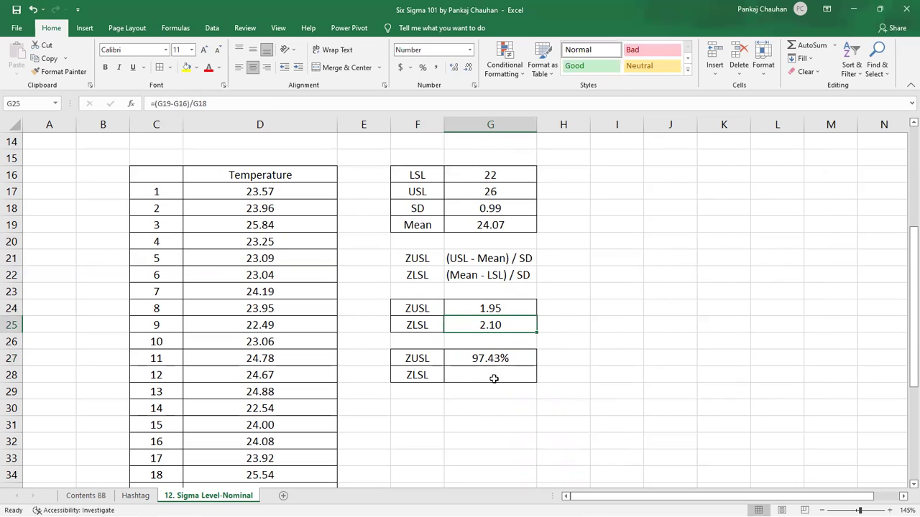
pyautogui.write('=')
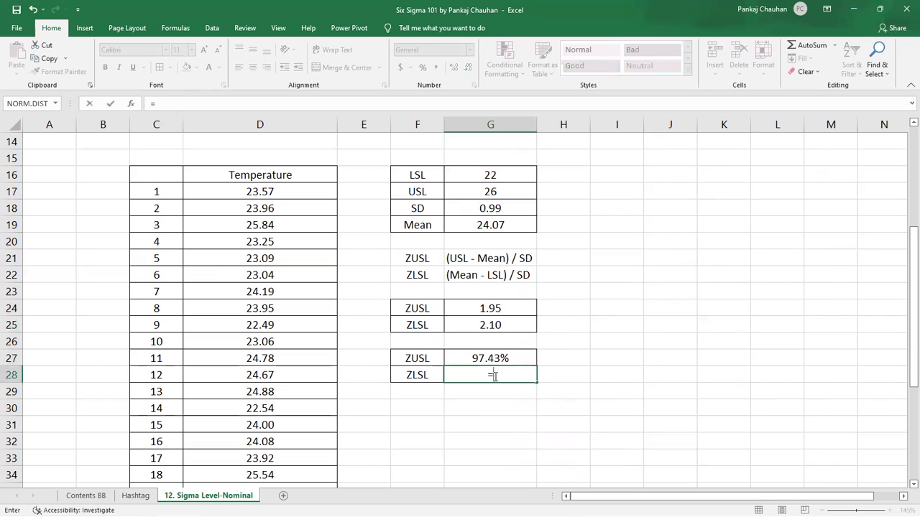
pyautogui.write('NORM')
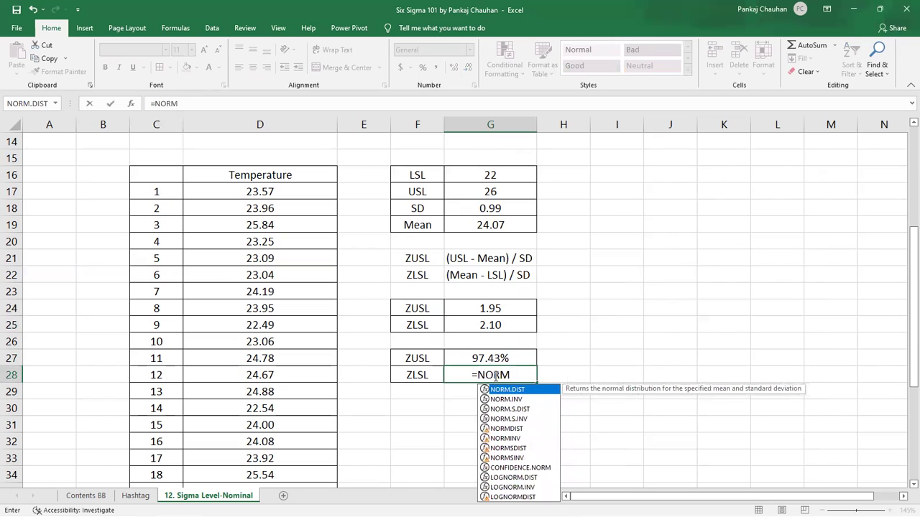
pyautogui.write('SDIST(')
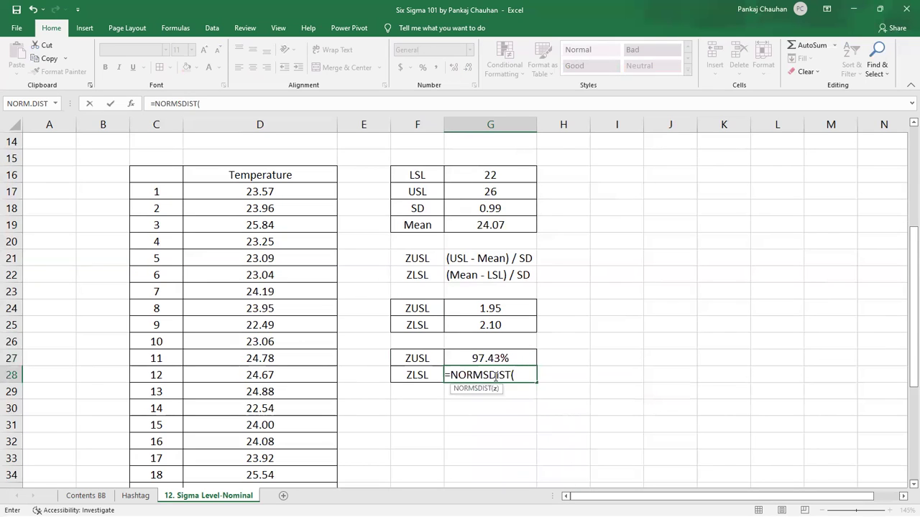
pyautogui.click(497, 327)
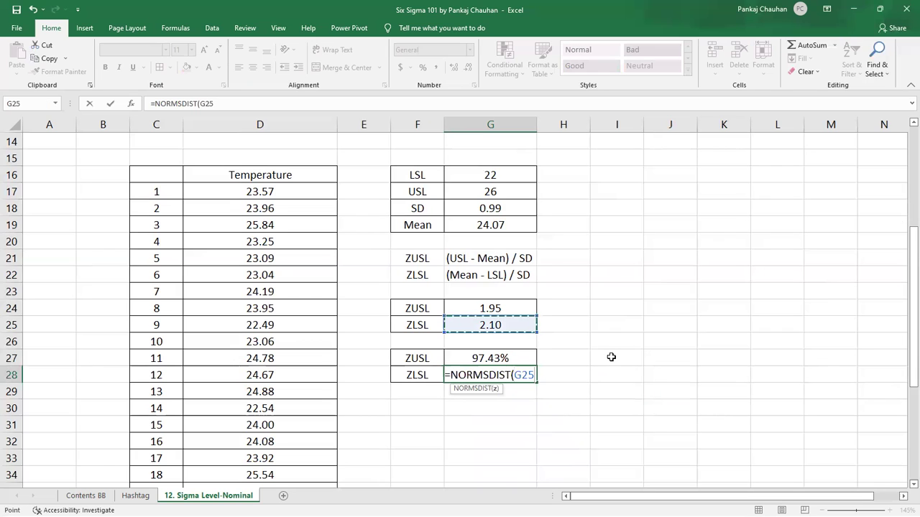
pyautogui.write(')')
pyautogui.press('Return')
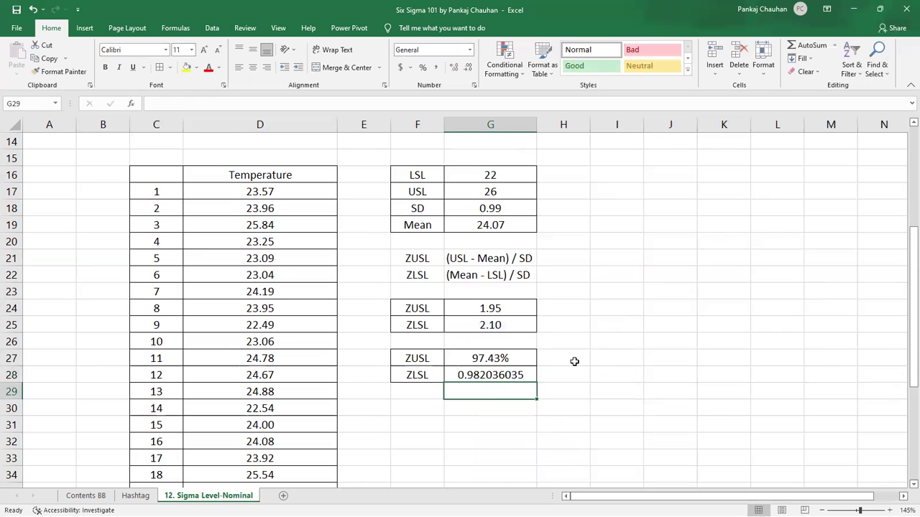
# Format the ZLSL probability in G28 as a percentage with two decimal places.
pyautogui.click(495, 370)
pyautogui.click(422, 67)
pyautogui.click(454, 67)
pyautogui.click(453, 67)
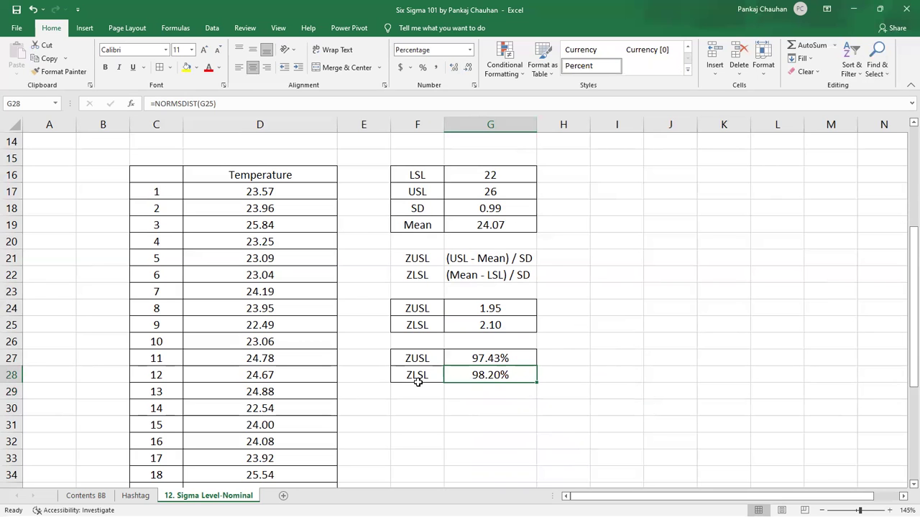
pyautogui.moveTo(382, 356); pyautogui.dragTo(382, 375)
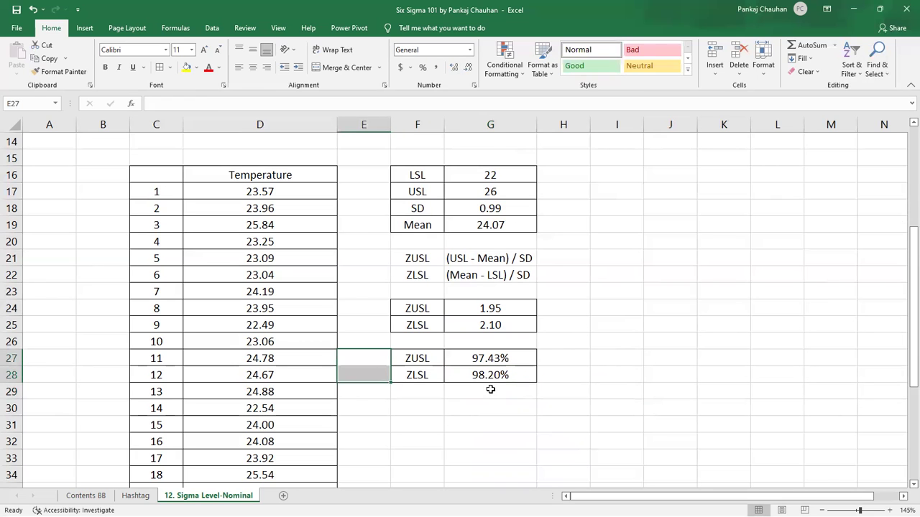
# Copy the probability table F27:G28 to F30:G31 and clear the copied values from G30:G31.
pyautogui.scroll(-1, 491, 388)
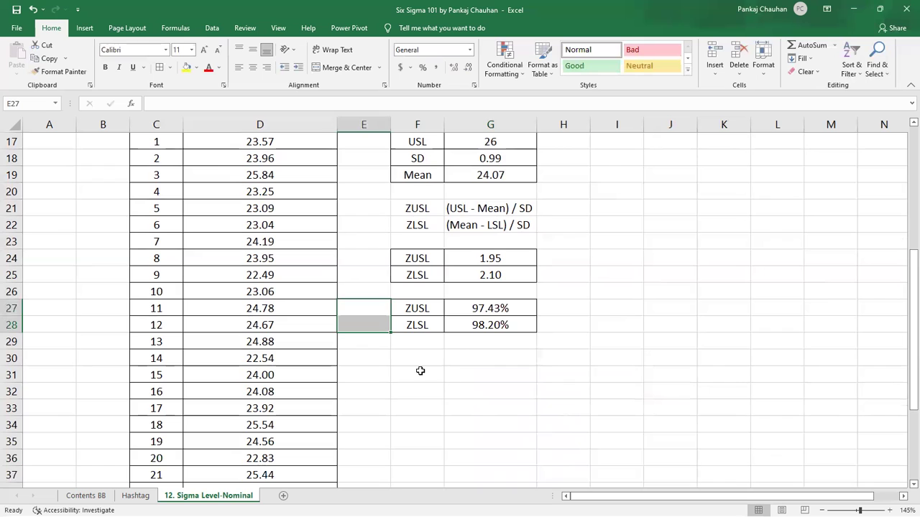
pyautogui.moveTo(419, 308); pyautogui.dragTo(493, 325)
pyautogui.hotkey('ctrl', 'c')
pyautogui.click(414, 358)
pyautogui.hotkey('ctrl', 'v')
pyautogui.click(477, 363)
pyautogui.keyDown('shift'); pyautogui.click(482, 374); pyautogui.keyUp('shift')
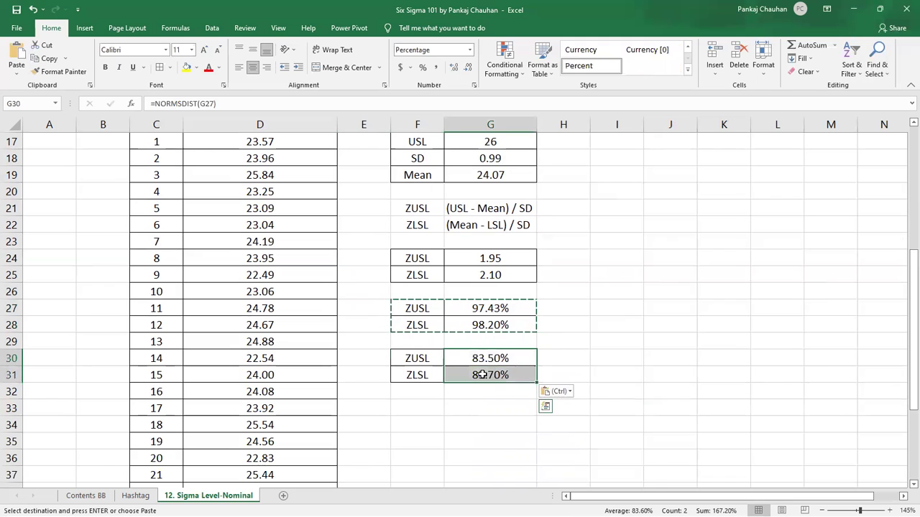
pyautogui.press('Delete')
# Replace the copied labels with PD USL in F30 and PD LSL in F31.
pyautogui.press('Left')
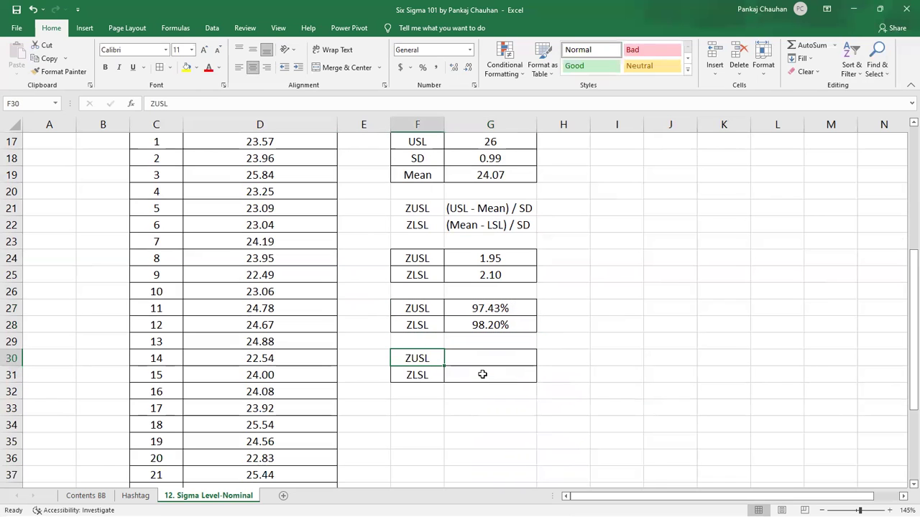
pyautogui.press('F2')
pyautogui.press('BackSpace')
pyautogui.press('BackSpace')
pyautogui.press('BackSpace')
pyautogui.press('BackSpace')
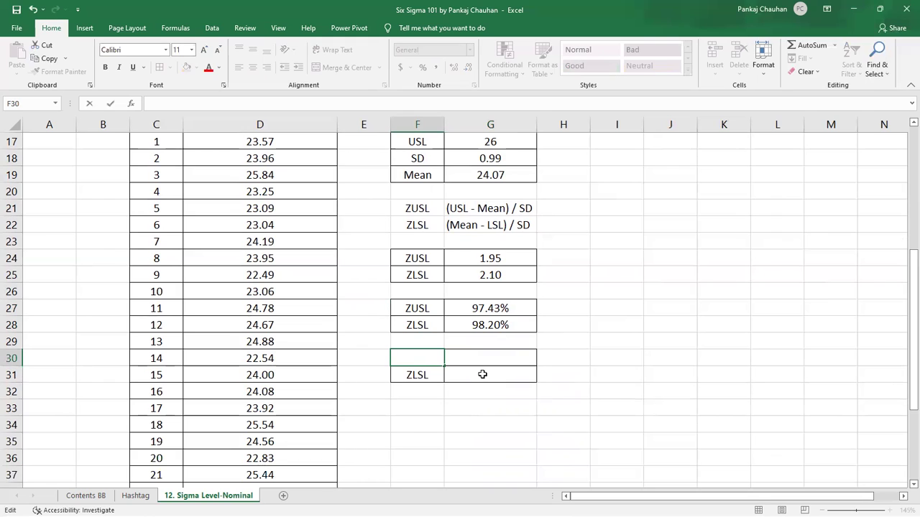
pyautogui.write('PD USL')
pyautogui.press('Return')
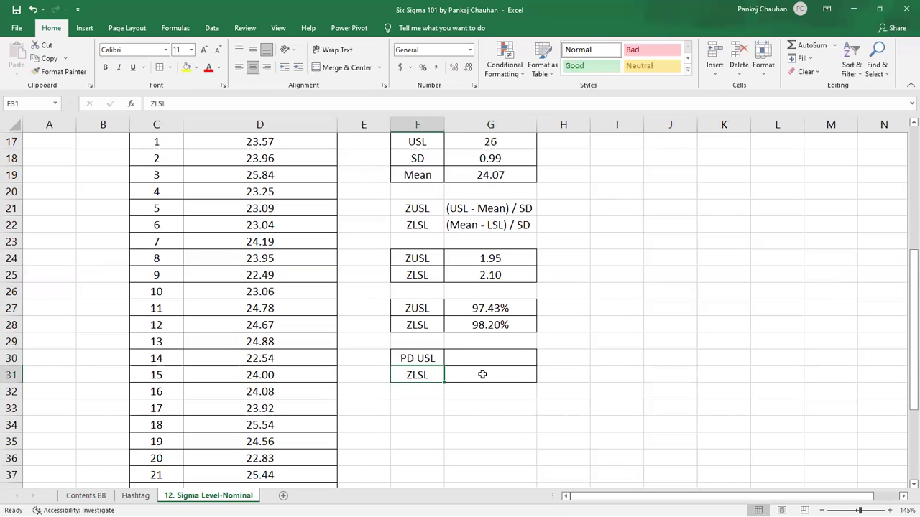
pyautogui.press('BackSpace')
pyautogui.write('PD ')
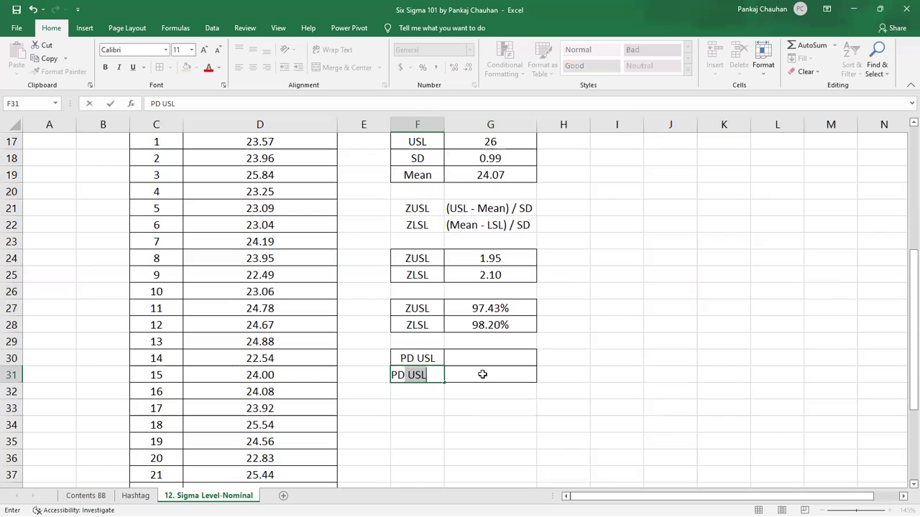
pyautogui.write('LSL')
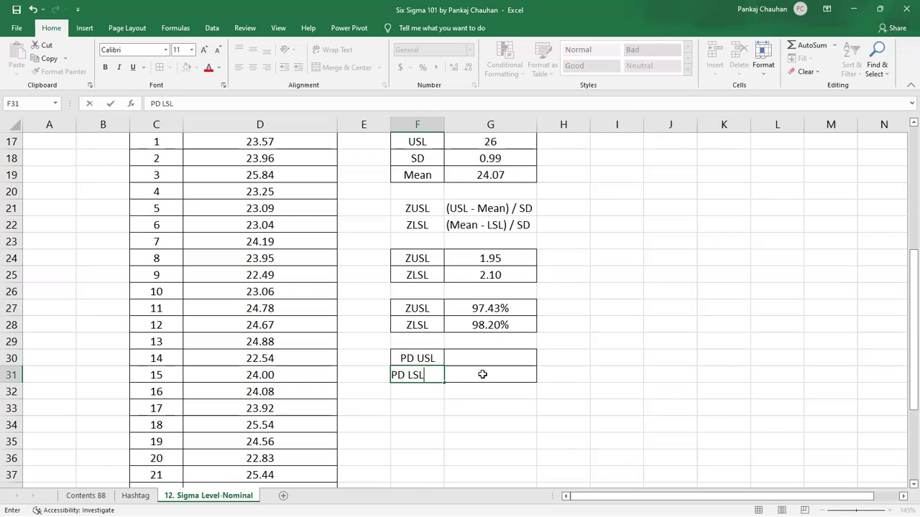
pyautogui.press('Return')
# Enter the note "Defect = 1- Yield" in H30 beside the PD USL row.
pyautogui.press('Up')
pyautogui.press('Up')
pyautogui.press('Right')
pyautogui.press('Right')
pyautogui.press('Right')
pyautogui.press('Left')
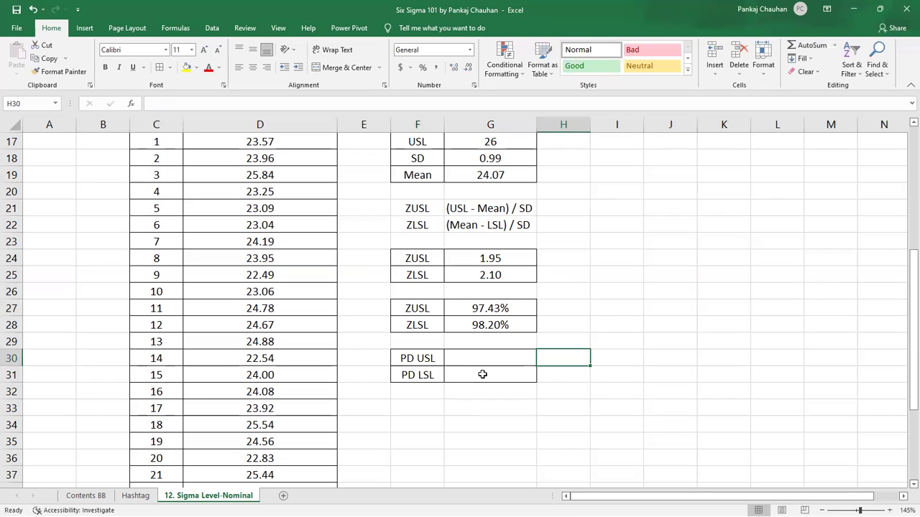
pyautogui.write('Defect = 1- Yield')
pyautogui.press('Return')
# Enter the formula =1-G27 in G30 to calculate the PD USL defect probability.
pyautogui.press('Up')
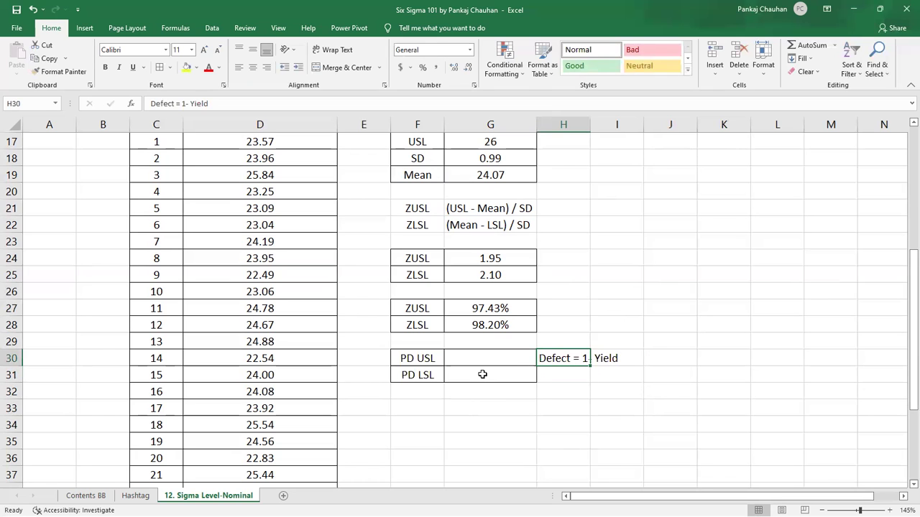
pyautogui.press('Left')
pyautogui.write('=1-')
pyautogui.press('Up')
pyautogui.press('Up')
pyautogui.press('Up')
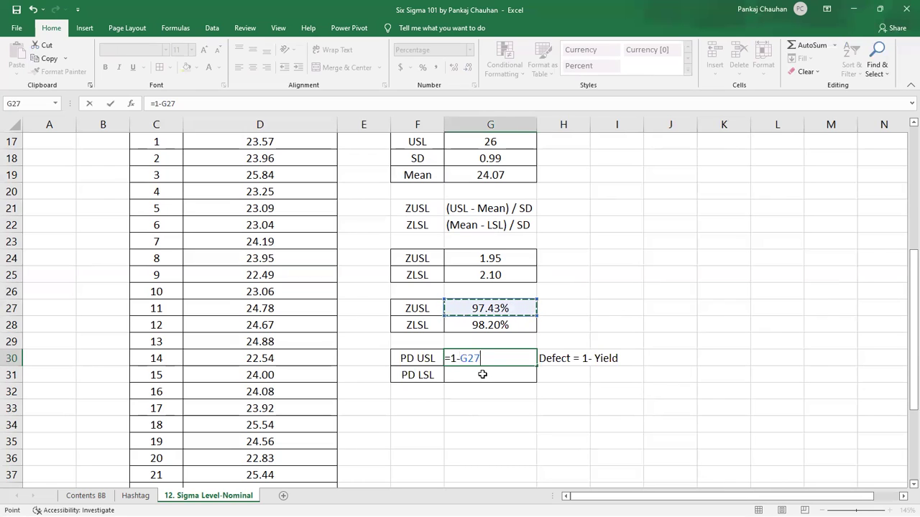
pyautogui.press('Return')
pyautogui.click(498, 360)
# Enter the formula =1-G28 in G31 to calculate the PD LSL defect probability.
pyautogui.click(508, 375)
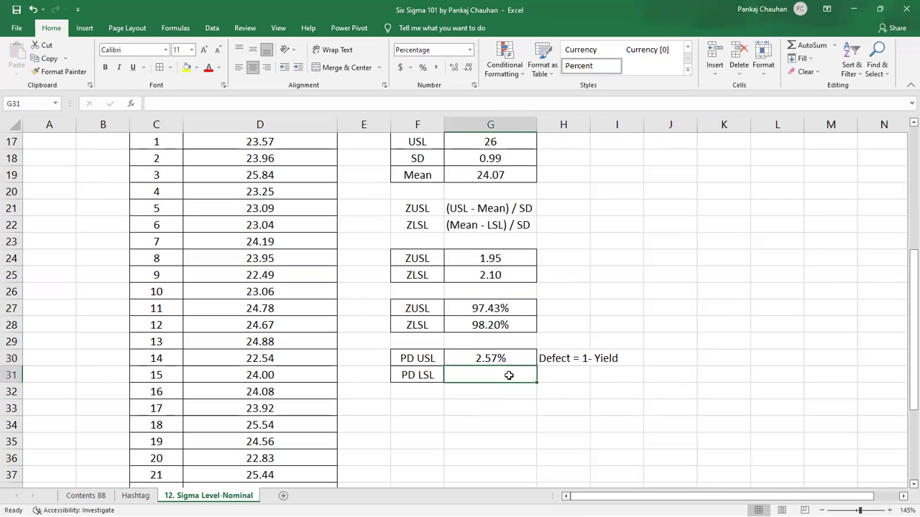
pyautogui.write('=1-')
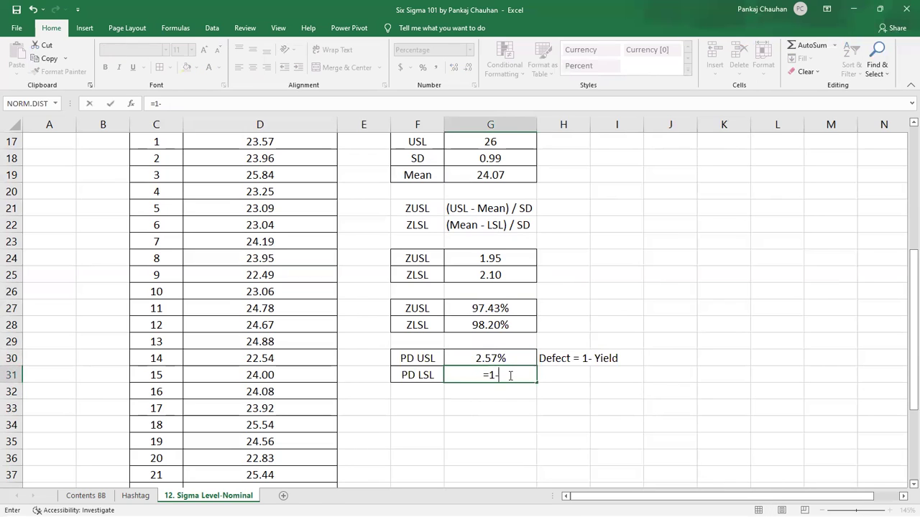
pyautogui.press('Up')
pyautogui.press('Up')
pyautogui.press('Up')
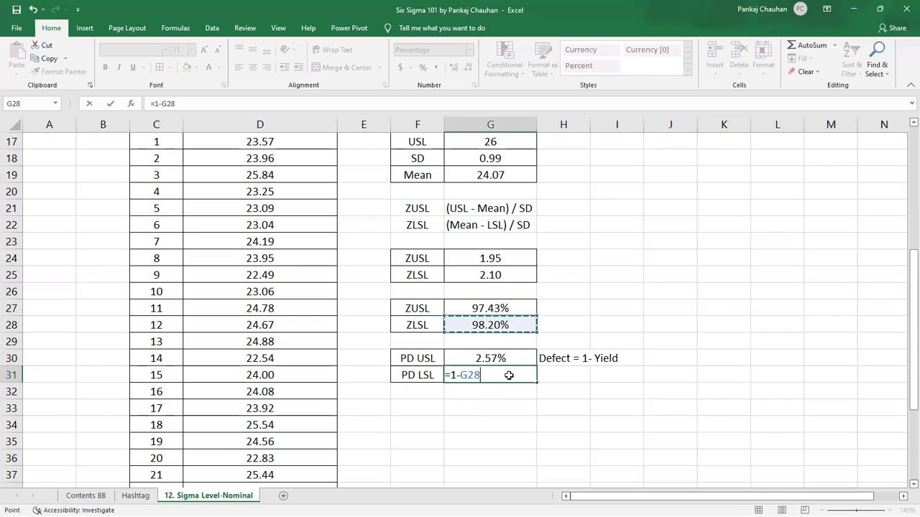
pyautogui.press('Return')
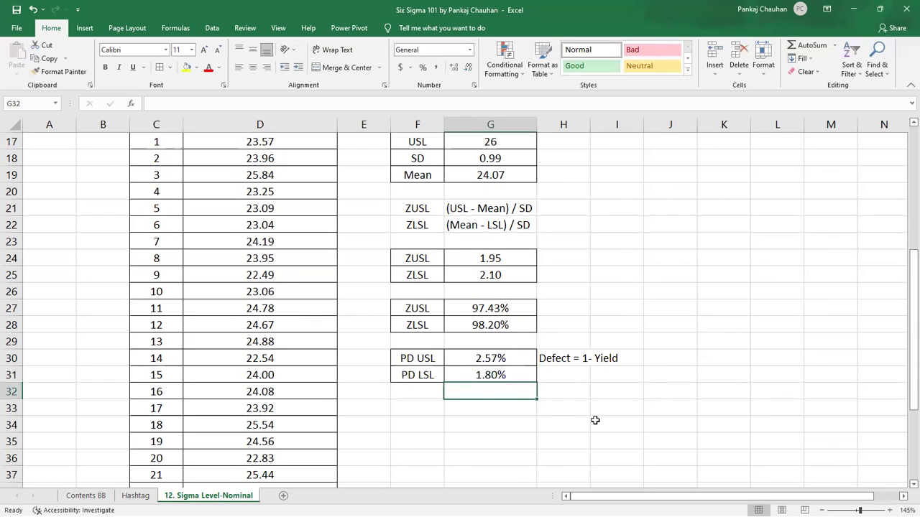
# Enter the label "Toatl Defect" in F33 and widen column F so the text fits.
pyautogui.click(416, 410)
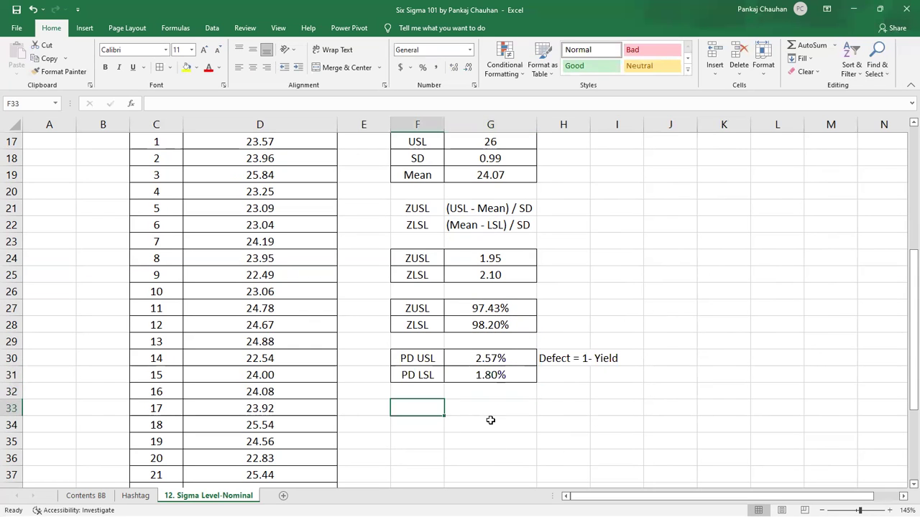
pyautogui.write('Toatl Defect')
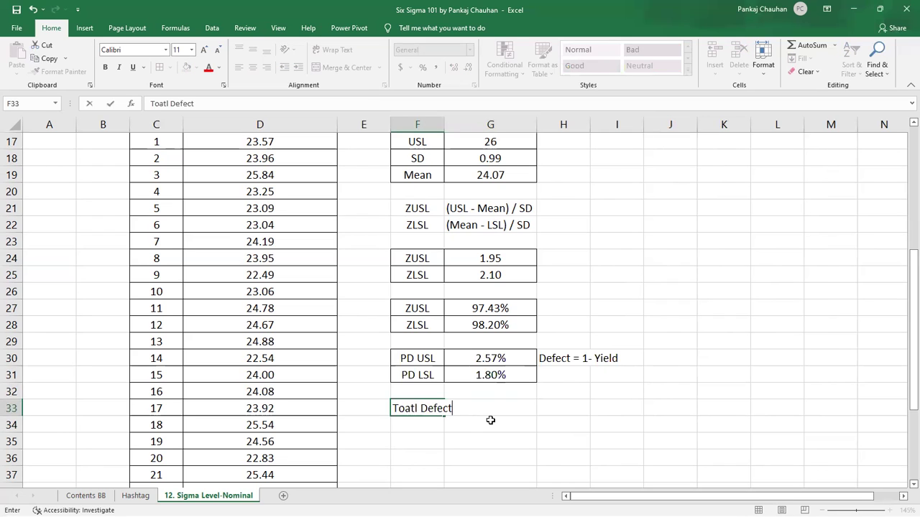
pyautogui.press('Return')
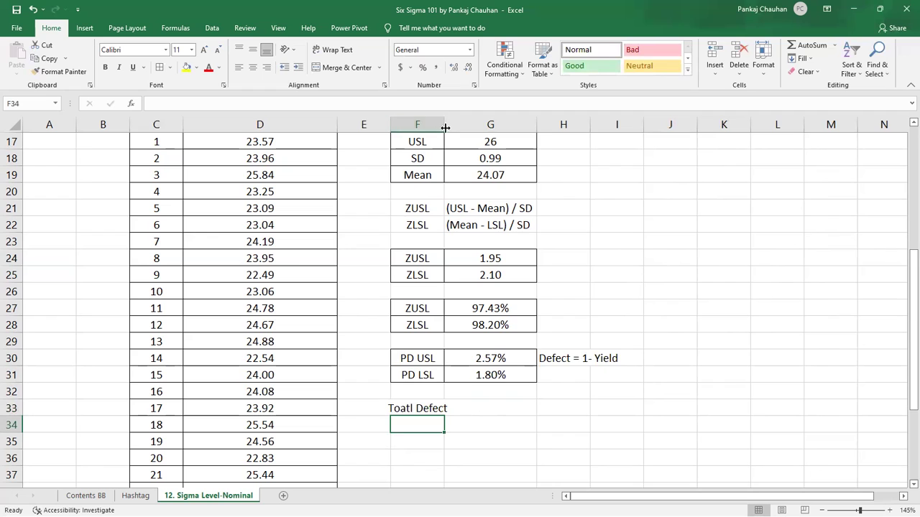
pyautogui.moveTo(446, 126); pyautogui.dragTo(460, 126)
# Correct the spelling of the label in F33 to "Total Defect".
pyautogui.doubleClick(413, 408)
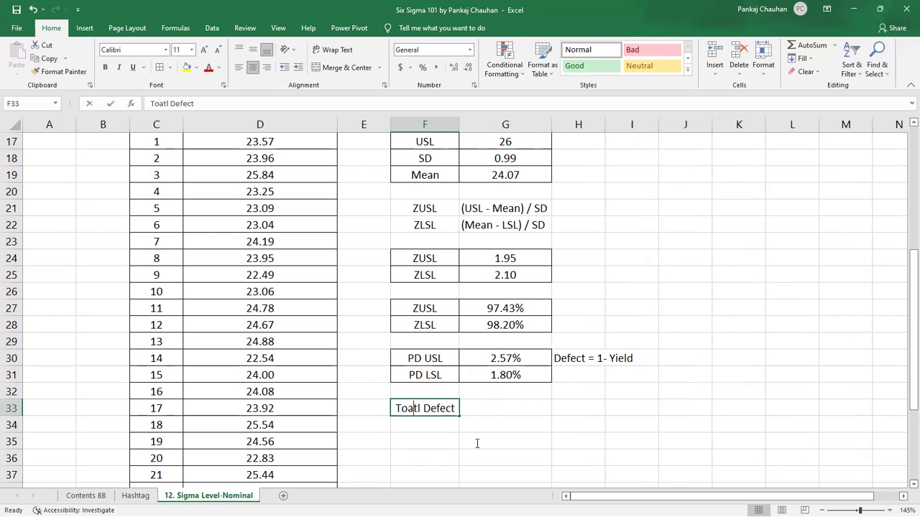
pyautogui.press('BackSpace')
pyautogui.press('Delete')
pyautogui.press('BackSpace')
pyautogui.write('ta')
pyautogui.write('l')
pyautogui.press('Tab')
# Enter the formula =G31+G30 in G33 to calculate the total defect.
pyautogui.write('=')
pyautogui.press('Up')
pyautogui.press('Up')
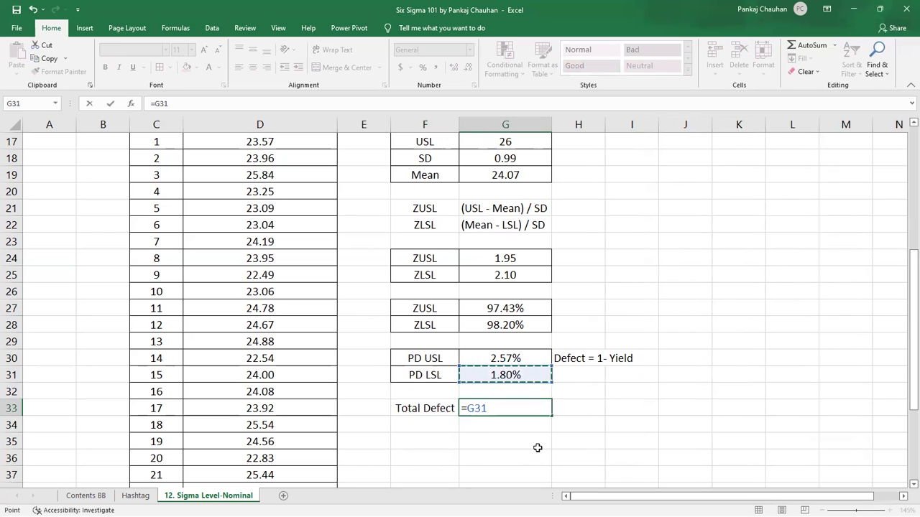
pyautogui.write('+')
pyautogui.press('Up')
pyautogui.press('Up')
pyautogui.press('Up')
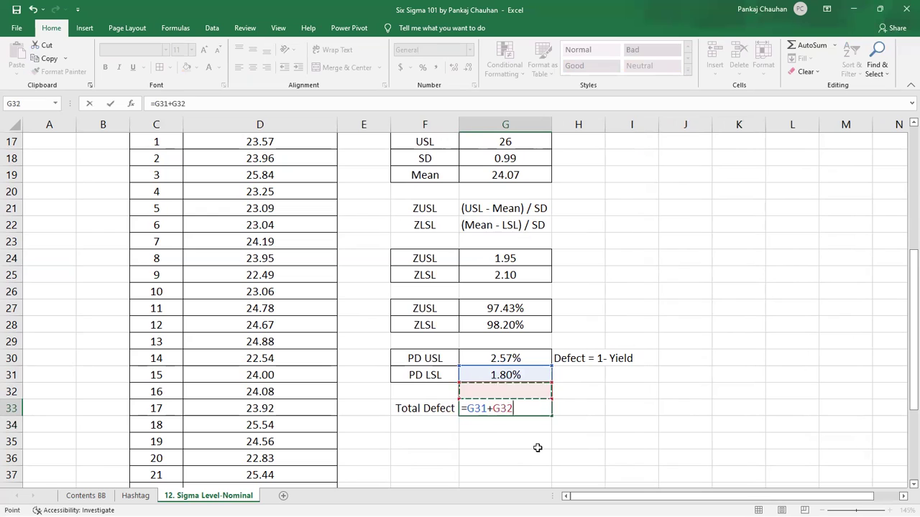
pyautogui.press('Return')
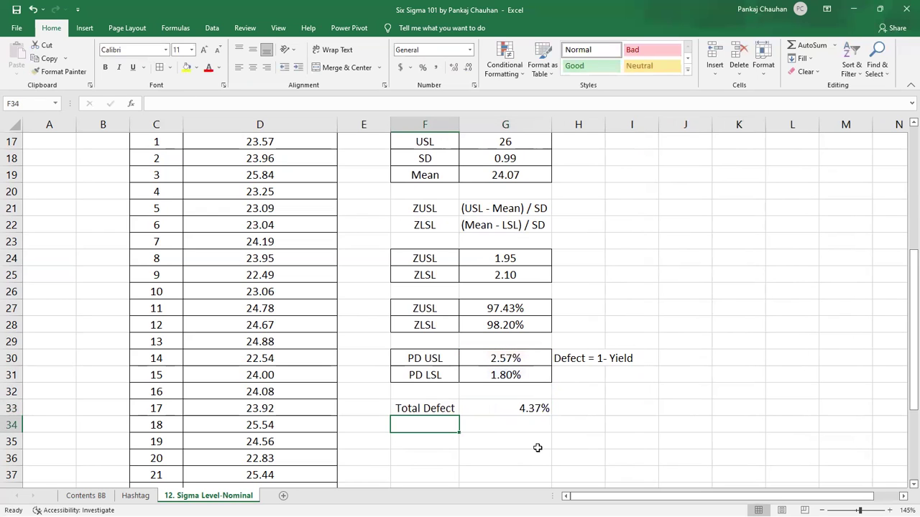
# Center the Total Defect row F33:G33 and add borders around its cells.
pyautogui.moveTo(418, 407); pyautogui.dragTo(488, 407)
pyautogui.click(251, 73)
pyautogui.click(159, 67)
# Enter the label "Yield" in F34 and the formula =1-G33 in G34.
pyautogui.click(431, 426)
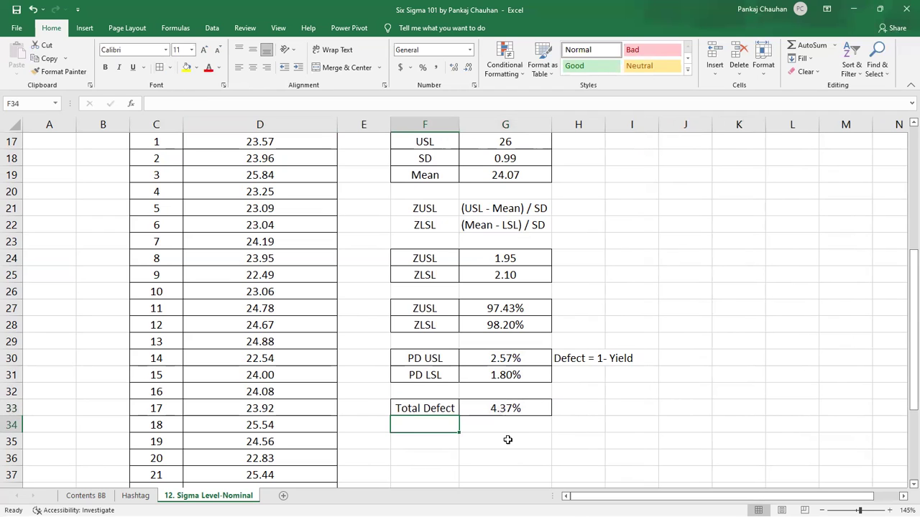
pyautogui.write('Yield')
pyautogui.press('Return')
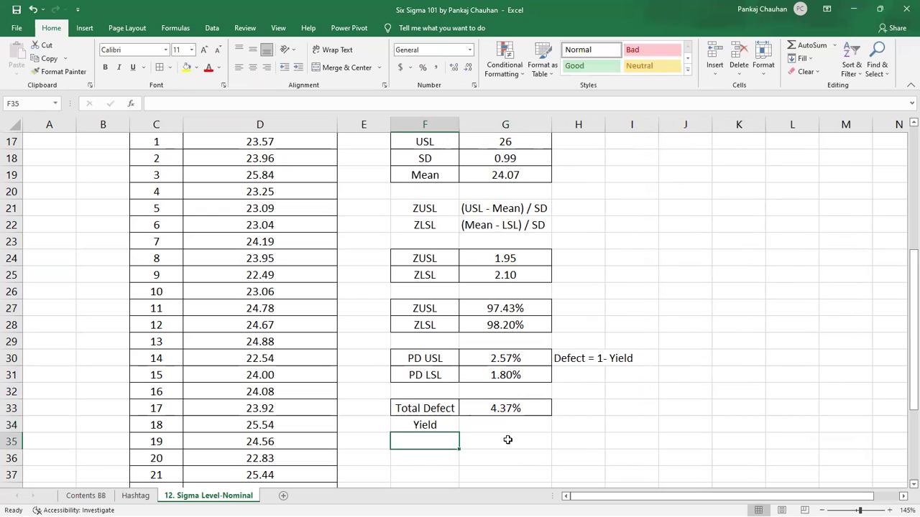
pyautogui.press('Up')
pyautogui.press('Right')
pyautogui.write('=1-')
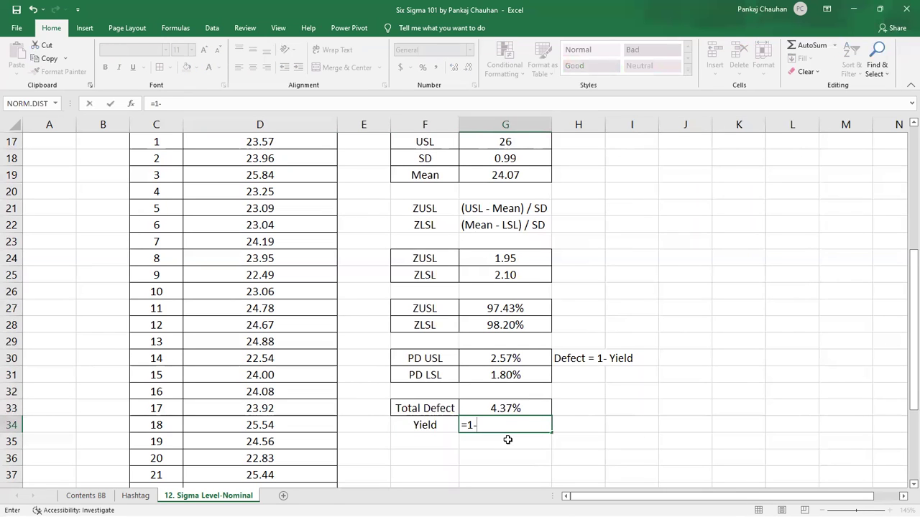
pyautogui.press('Up')
pyautogui.press('Return')
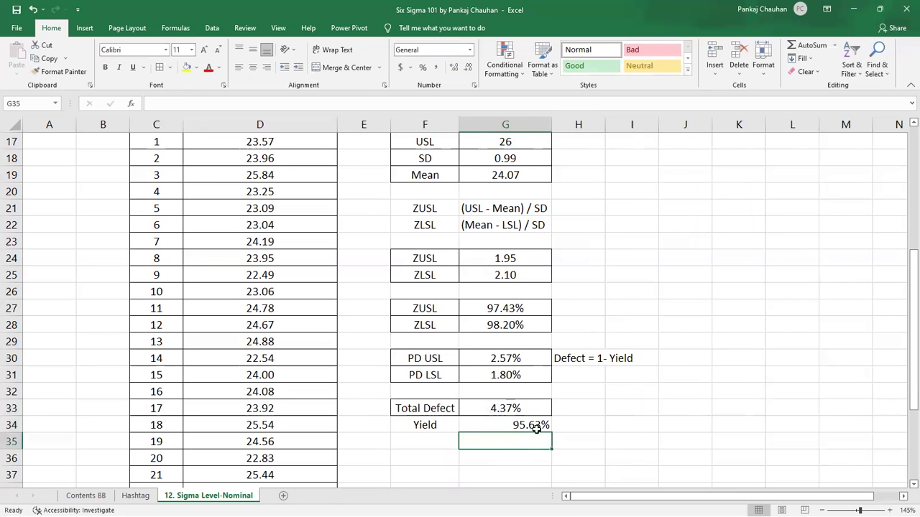
# Center F33:G34 horizontally and vertically and add borders to the Yield row.
pyautogui.moveTo(433, 406); pyautogui.dragTo(496, 423)
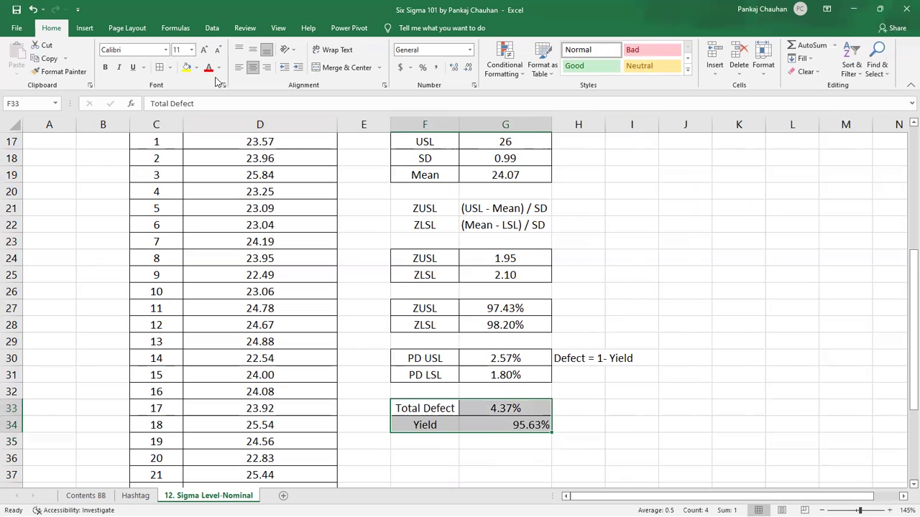
pyautogui.click(253, 68)
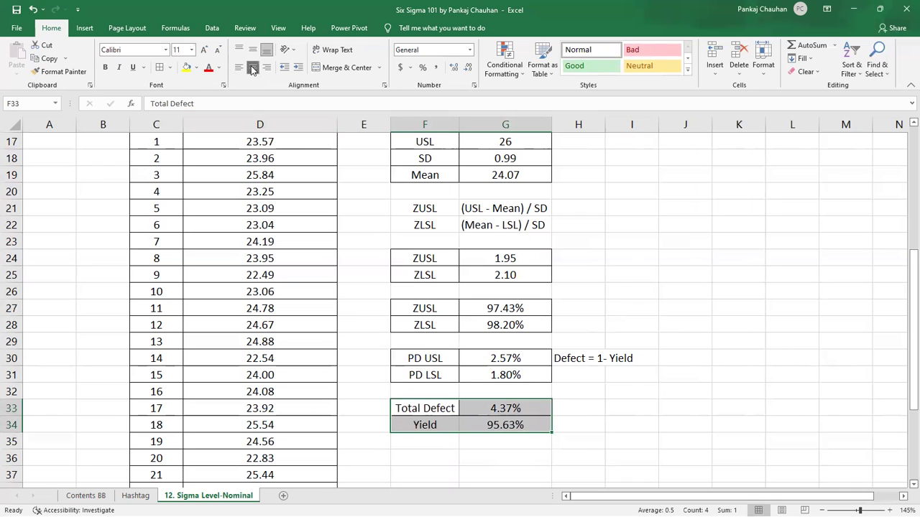
pyautogui.click(252, 52)
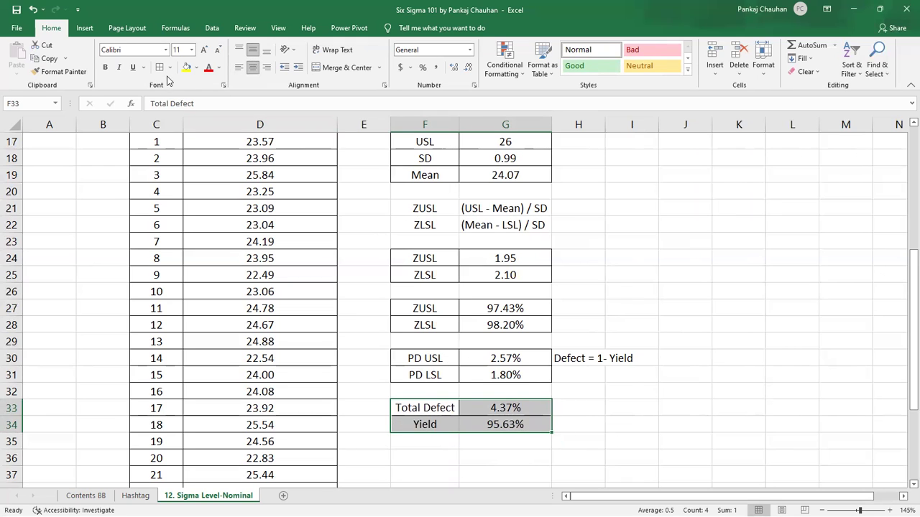
pyautogui.moveTo(424, 423); pyautogui.dragTo(538, 421)
# Center the ZUSL and ZLSL formula descriptions in F21:G22 and add borders around the cells.
pyautogui.moveTo(419, 212); pyautogui.dragTo(517, 225)
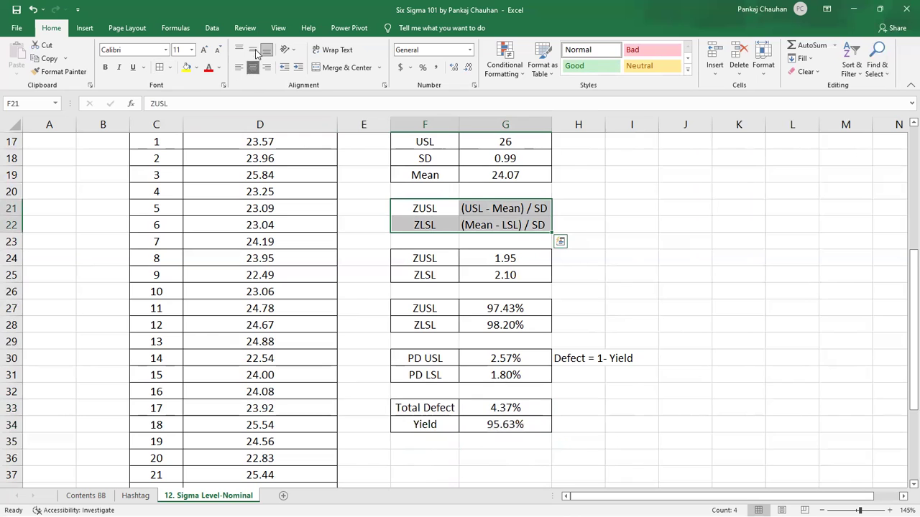
pyautogui.click(252, 67)
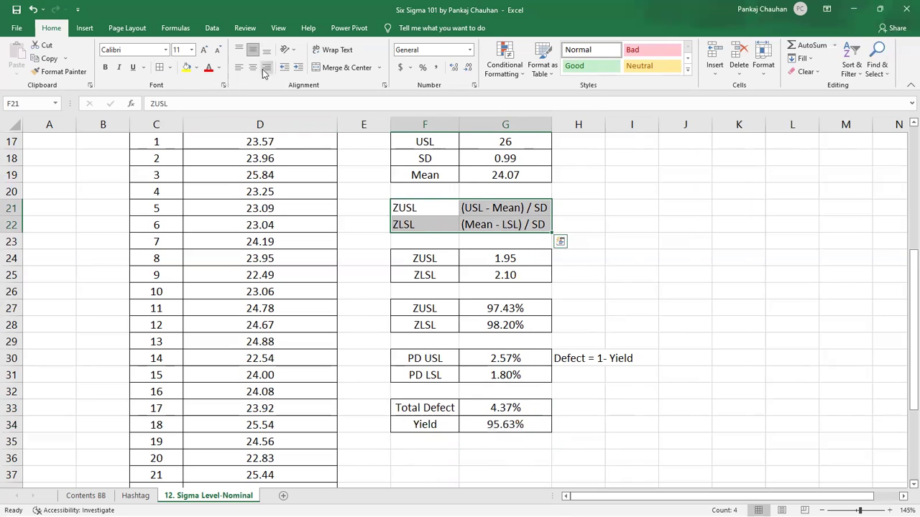
pyautogui.click(252, 66)
pyautogui.click(159, 67)
# Review the LSL and USL limits in F16:G17 and the yield in G34.
pyautogui.scroll(2, 283, 184)
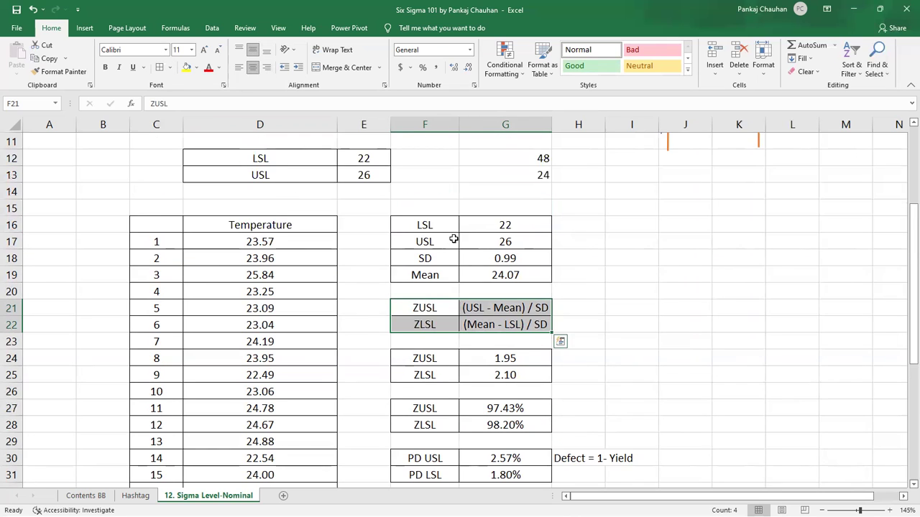
pyautogui.moveTo(402, 225); pyautogui.dragTo(601, 221)
pyautogui.moveTo(427, 241); pyautogui.dragTo(564, 242)
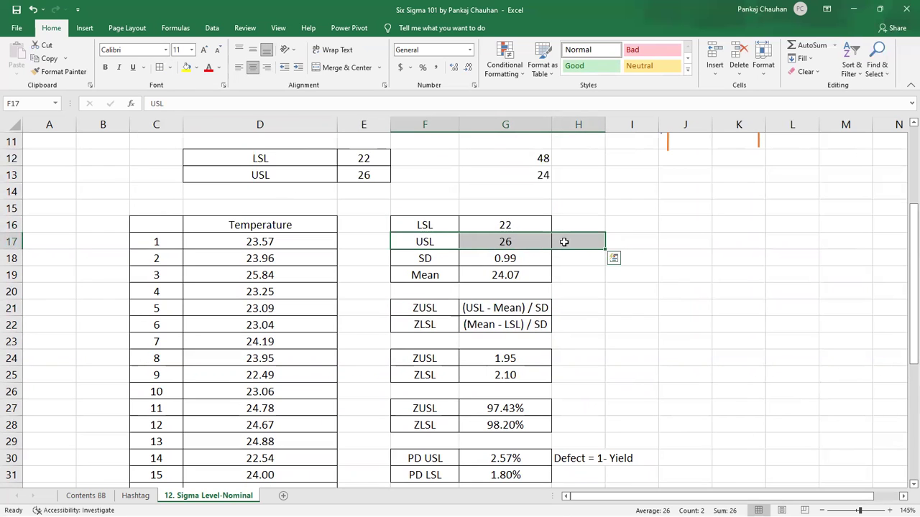
pyautogui.moveTo(510, 224); pyautogui.dragTo(514, 242)
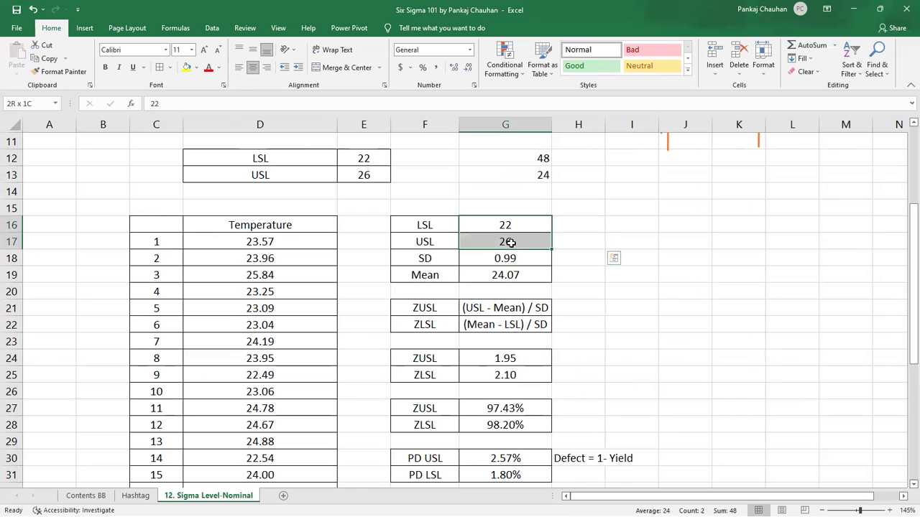
pyautogui.scroll(-4, 525, 292)
pyautogui.moveTo(493, 324); pyautogui.dragTo(488, 327)
pyautogui.click(488, 327)
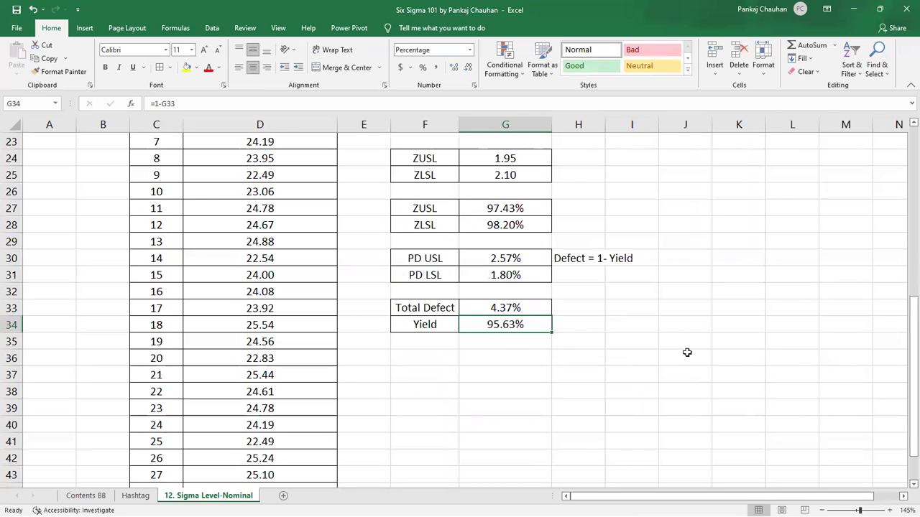
# Enter the label "Final Sigma LT" in F36 and begin a formula in G36.
pyautogui.click(431, 358)
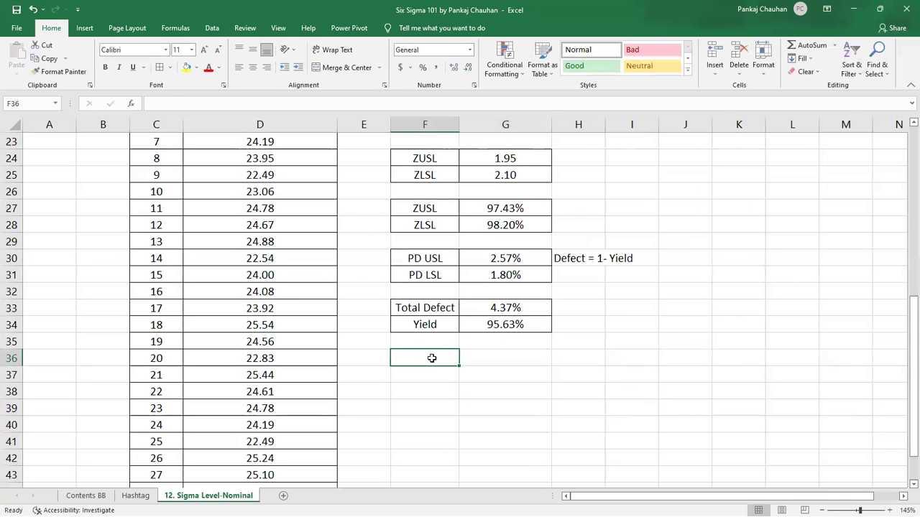
pyautogui.write('Final')
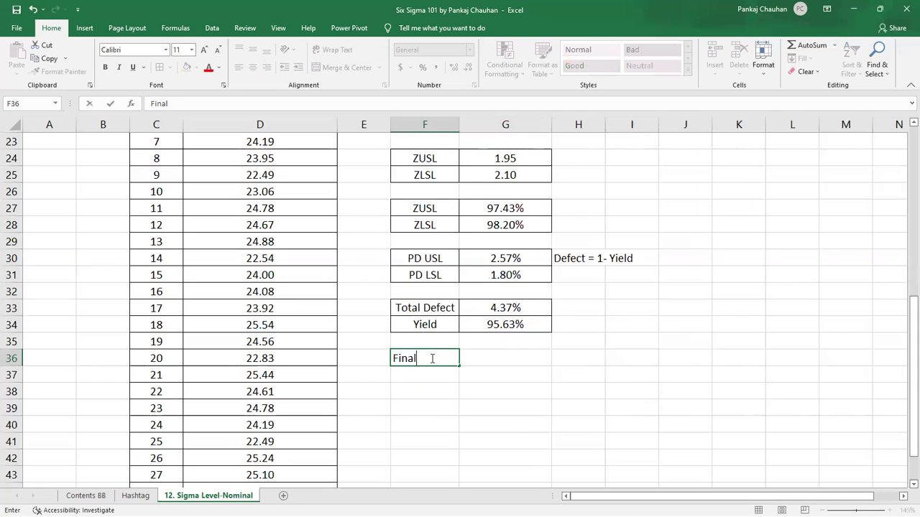
pyautogui.write(' Sigma')
pyautogui.press('Tab')
pyautogui.write('=')
pyautogui.press('Up')
pyautogui.press('Up')
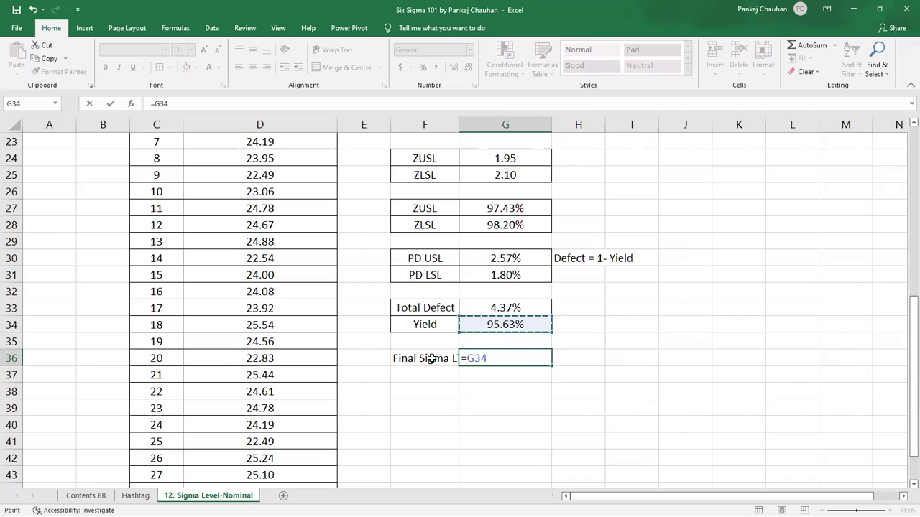
pyautogui.press('BackSpace')
pyautogui.press('BackSpace')
pyautogui.press('BackSpace')
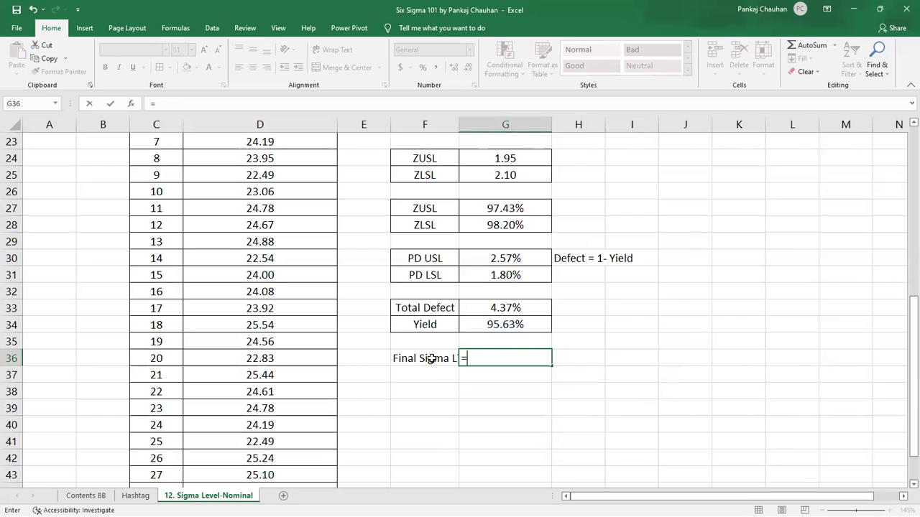
# Complete the formula in G36 as =NORMSINV(G34) to calculate the long-term sigma level from the yield.
pyautogui.write('NOR')
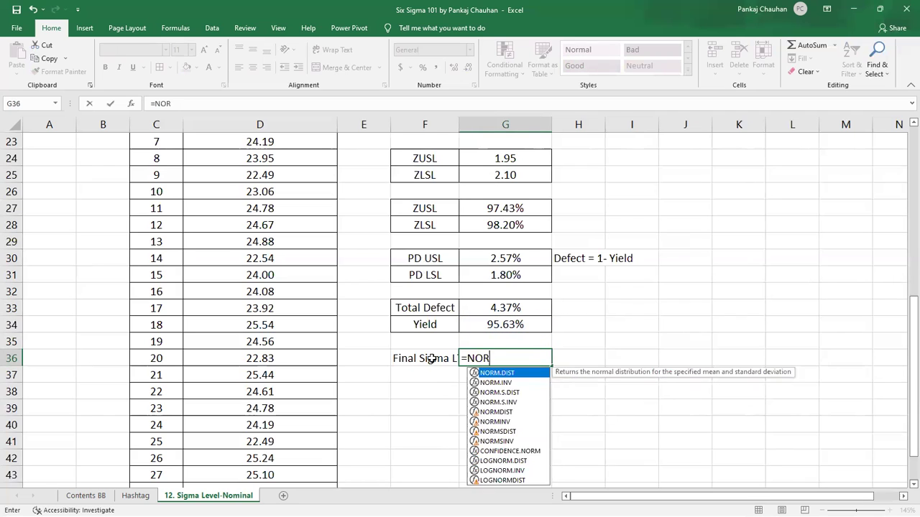
pyautogui.write('MSIN')
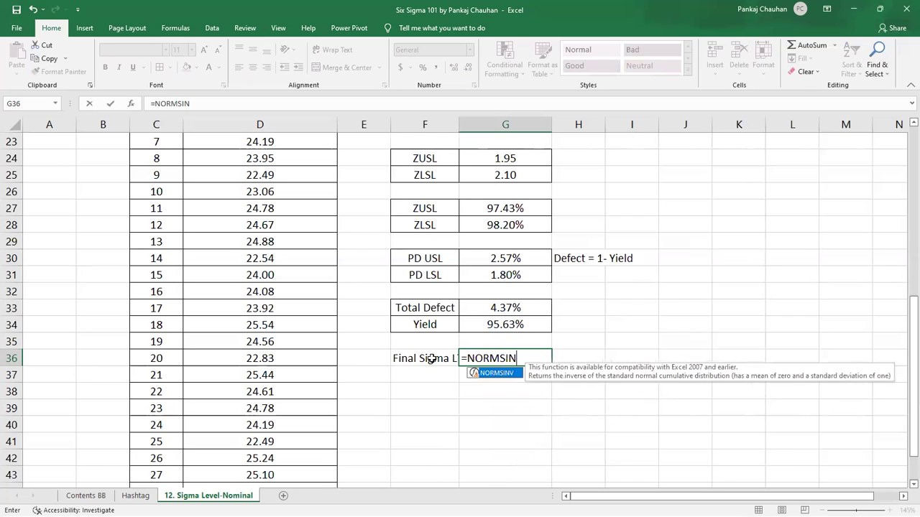
pyautogui.press('Tab')
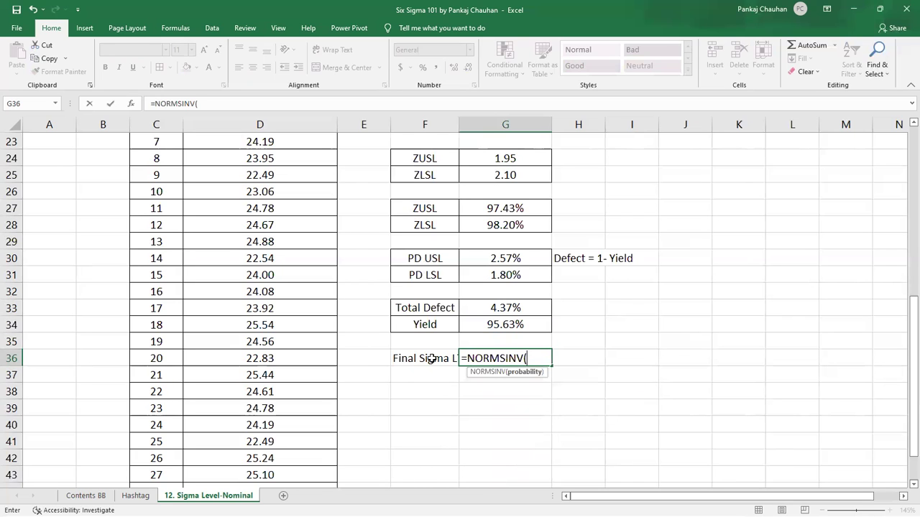
pyautogui.press('Up')
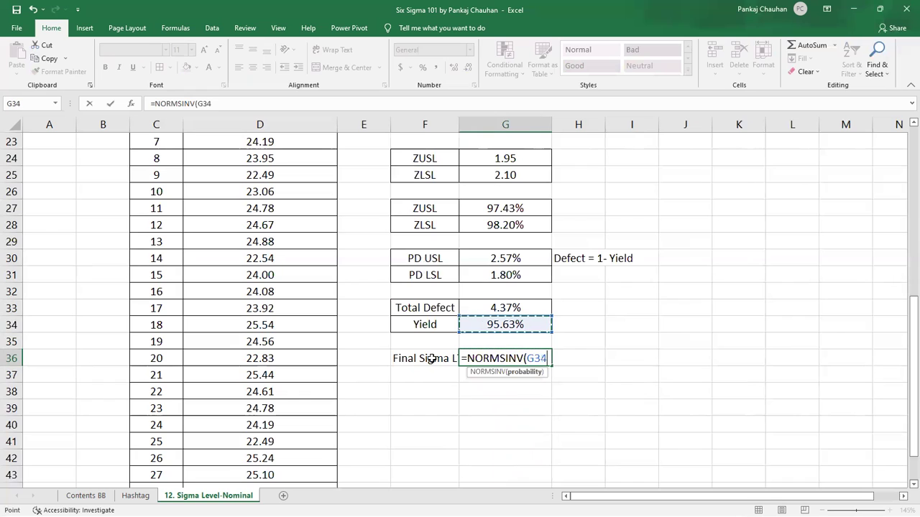
pyautogui.press('Return')
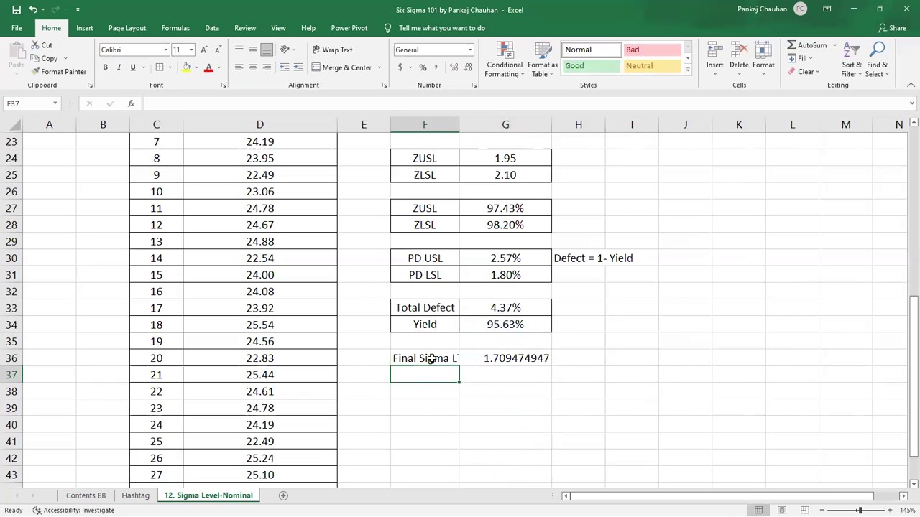
# Widen column F to fit its text, and center and border the Final Sigma LT row F36:G36.
pyautogui.doubleClick(459, 127)
pyautogui.moveTo(447, 357); pyautogui.dragTo(515, 358)
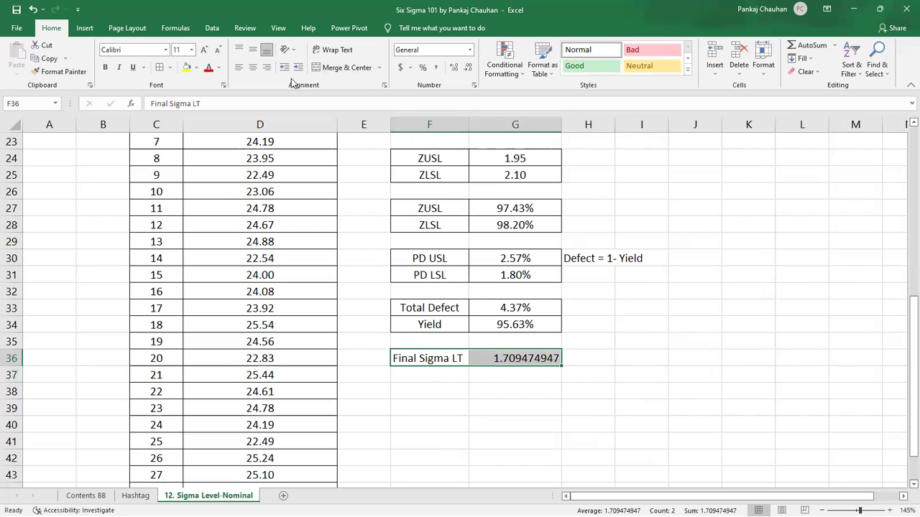
pyautogui.click(253, 67)
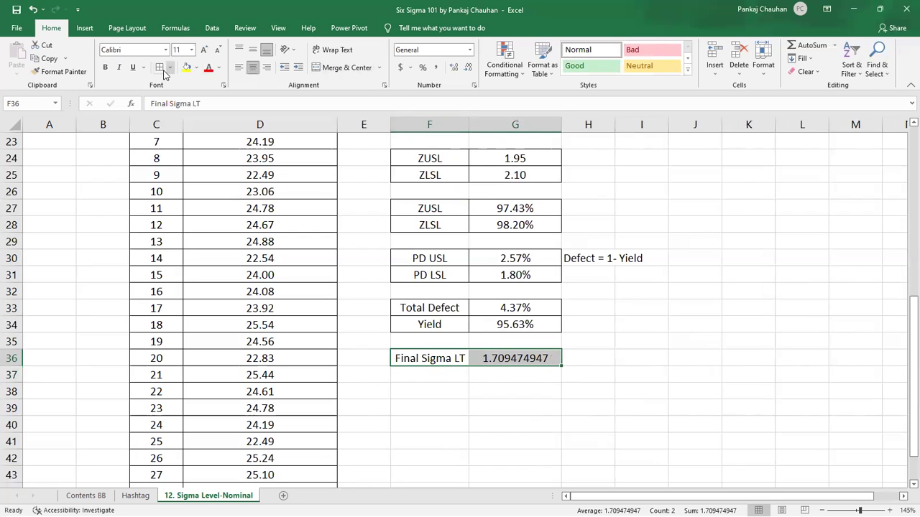
# Reduce the Final Sigma LT value in G36 to two decimal places.
pyautogui.click(540, 358)
pyautogui.click(467, 67)
pyautogui.click(467, 67)
pyautogui.click(468, 67)
pyautogui.click(467, 67)
pyautogui.click(468, 67)
pyautogui.click(467, 66)
pyautogui.click(467, 67)
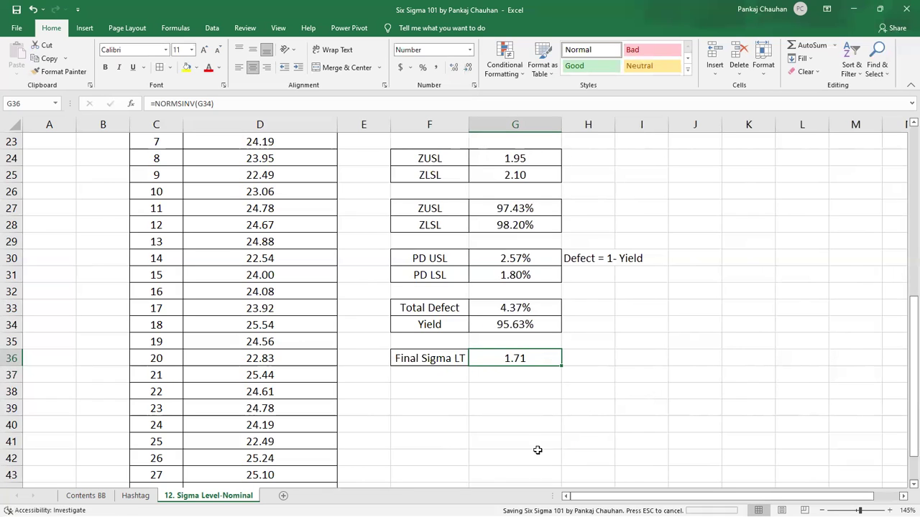
pyautogui.moveTo(452, 357); pyautogui.dragTo(489, 358)
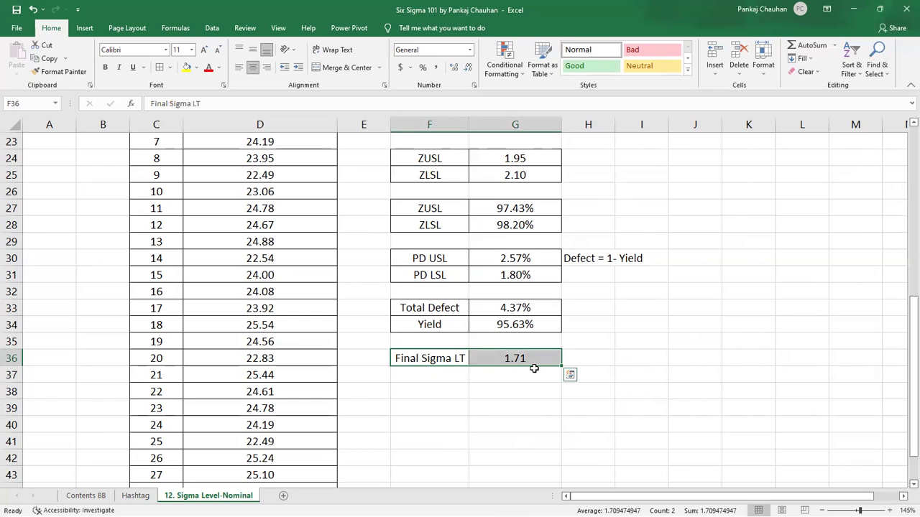
pyautogui.moveTo(456, 309); pyautogui.dragTo(535, 311)
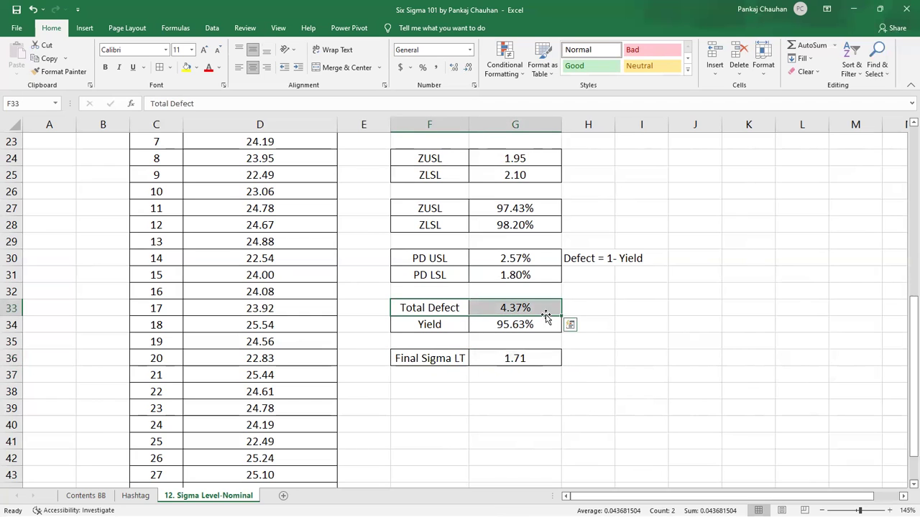
# Enter the label "DPMO" in F38.
pyautogui.click(448, 389)
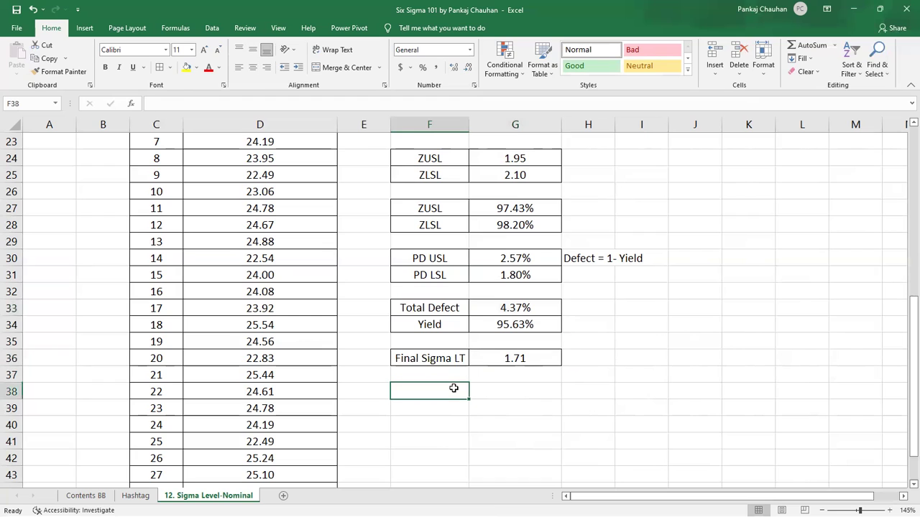
pyautogui.write('dpmo')
pyautogui.press('BackSpace')
pyautogui.press('BackSpace')
pyautogui.press('BackSpace')
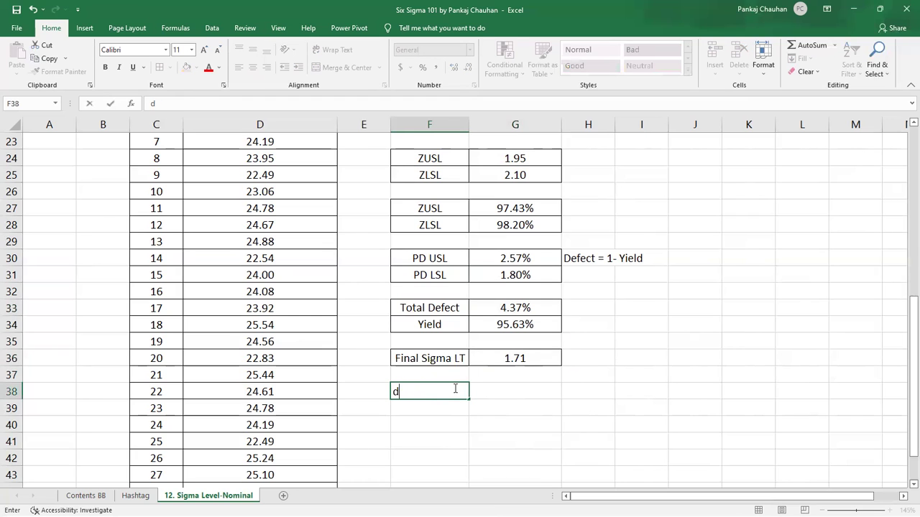
pyautogui.write('PMO')
pyautogui.press('Tab')
# Enter the formula =G33*10^6 in G38 to calculate the DPMO from the total defect.
pyautogui.write('=')
pyautogui.press('Up')
pyautogui.press('Up')
pyautogui.press('Up')
pyautogui.press('Up')
pyautogui.press('Up')
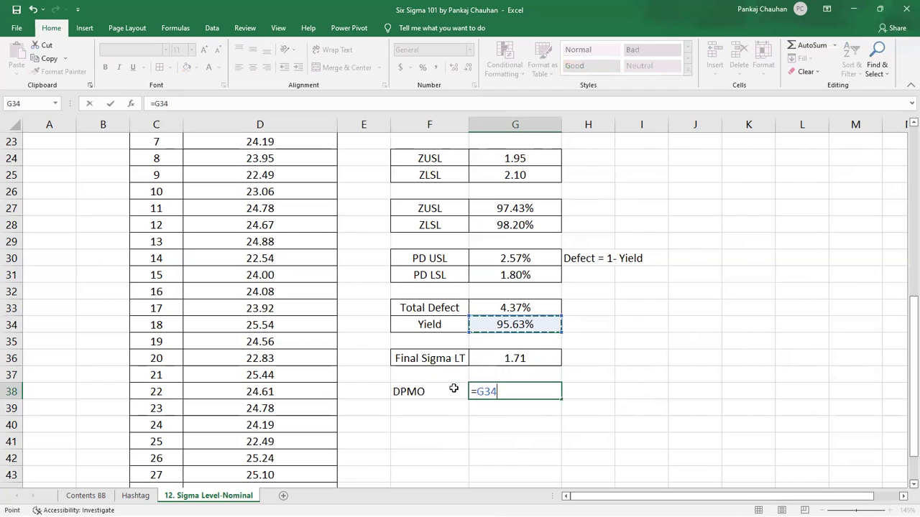
pyautogui.write('*10^6')
pyautogui.press('Return')
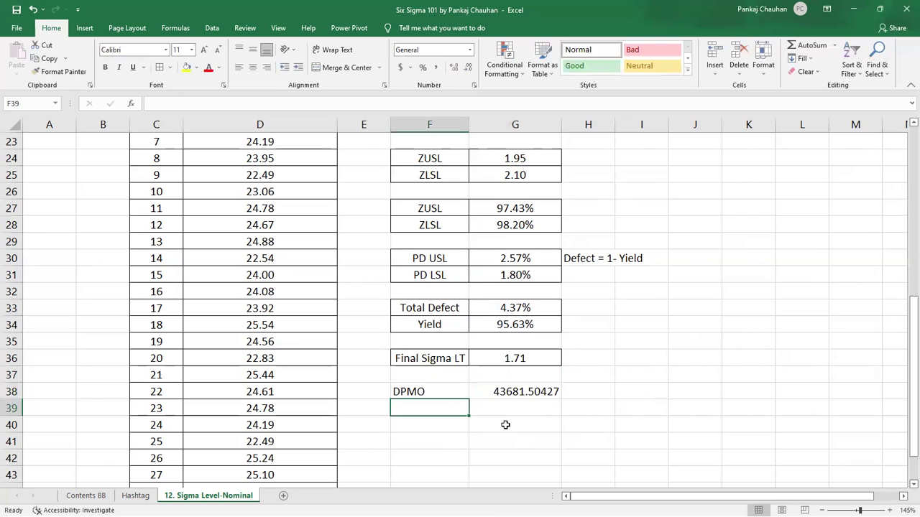
# Reduce the DPMO value in G38 to zero decimal places.
pyautogui.click(513, 391)
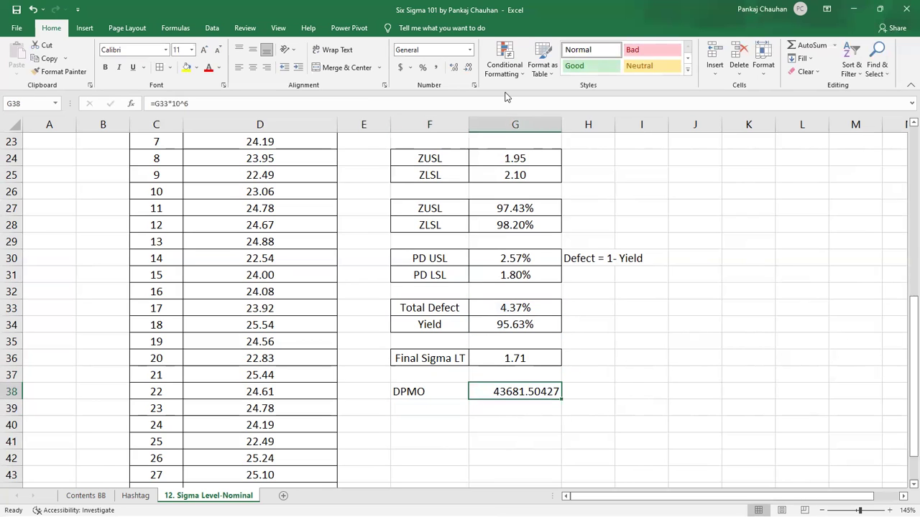
pyautogui.click(468, 67)
pyautogui.click(467, 67)
pyautogui.click(467, 67)
pyautogui.click(467, 67)
pyautogui.click(467, 67)
pyautogui.click(526, 439)
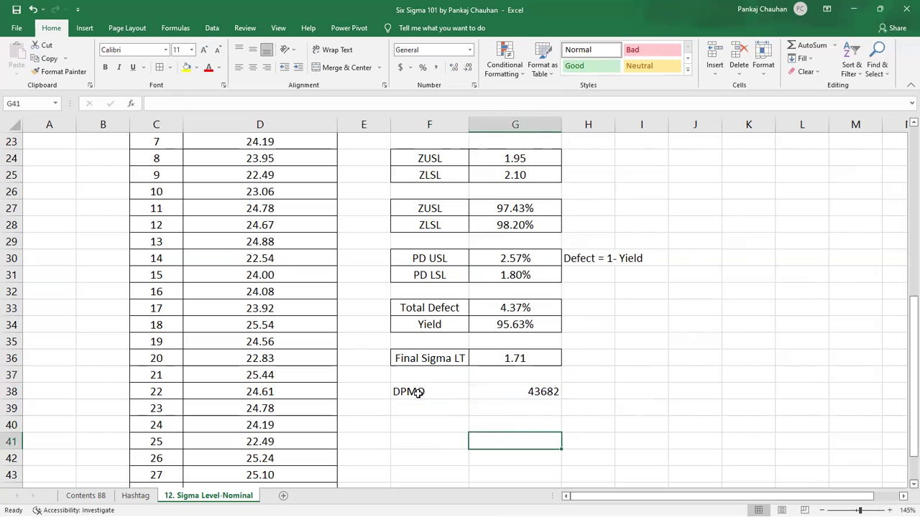
# Center the DPMO row F38:G38 and give its cells borders.
pyautogui.moveTo(419, 393); pyautogui.dragTo(519, 392)
pyautogui.click(253, 67)
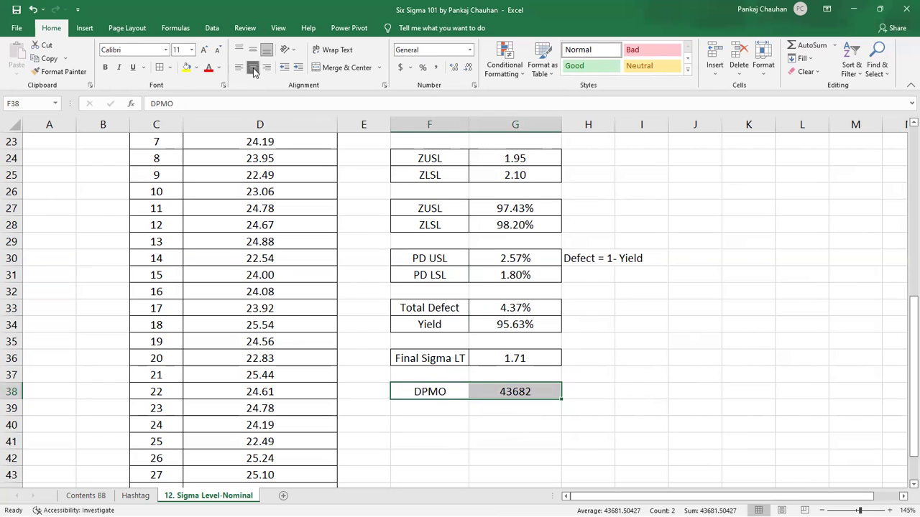
pyautogui.click(598, 367)
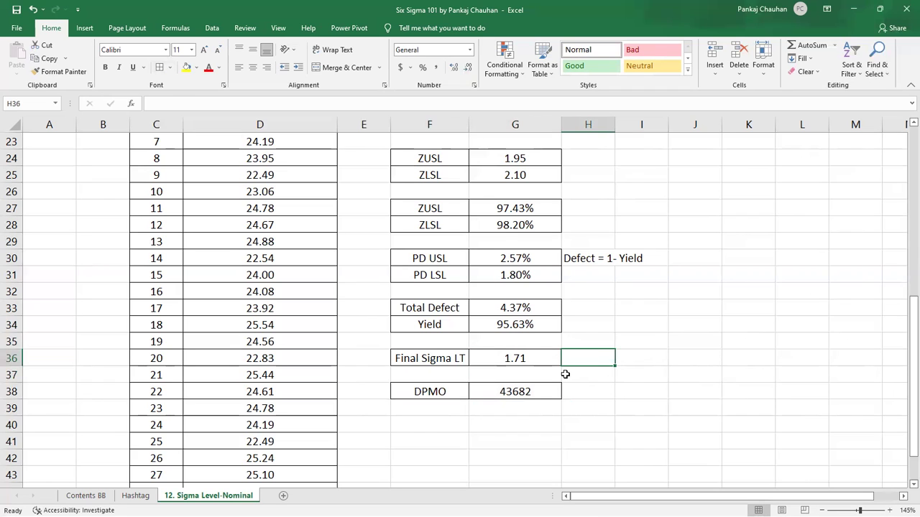
# Enter the label "Final Sigma ST" in F37, reusing and editing the Final Sigma LT label from the cell above.
pyautogui.click(426, 356)
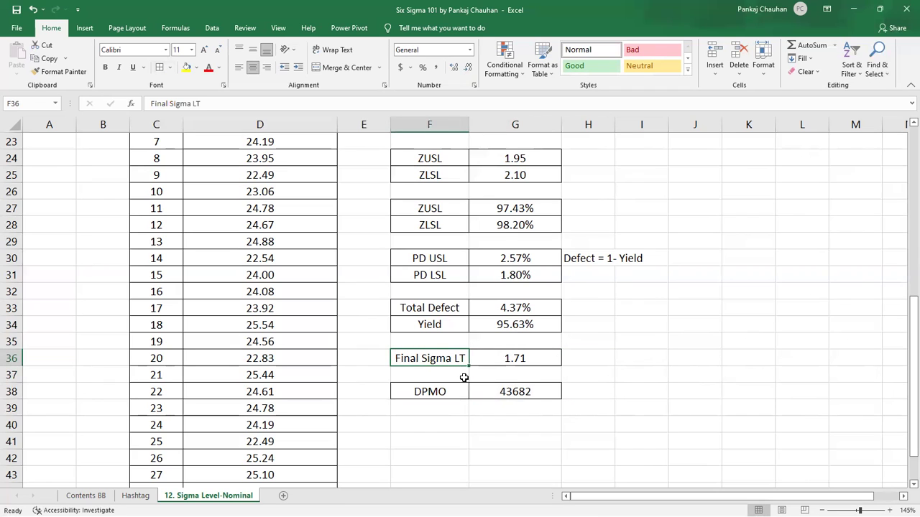
pyautogui.press('Down')
pyautogui.hotkey('ctrl', "'")
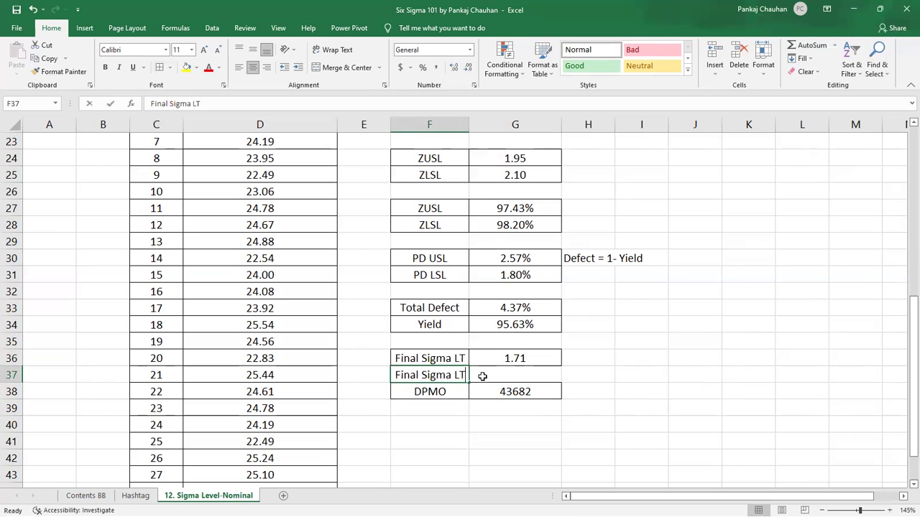
pyautogui.press('Left')
pyautogui.press('BackSpace')
pyautogui.write('S')
pyautogui.press('Tab')
# Enter the formula =G36+1.5 in G37 to calculate the short-term sigma from the long-term sigma.
pyautogui.write('=')
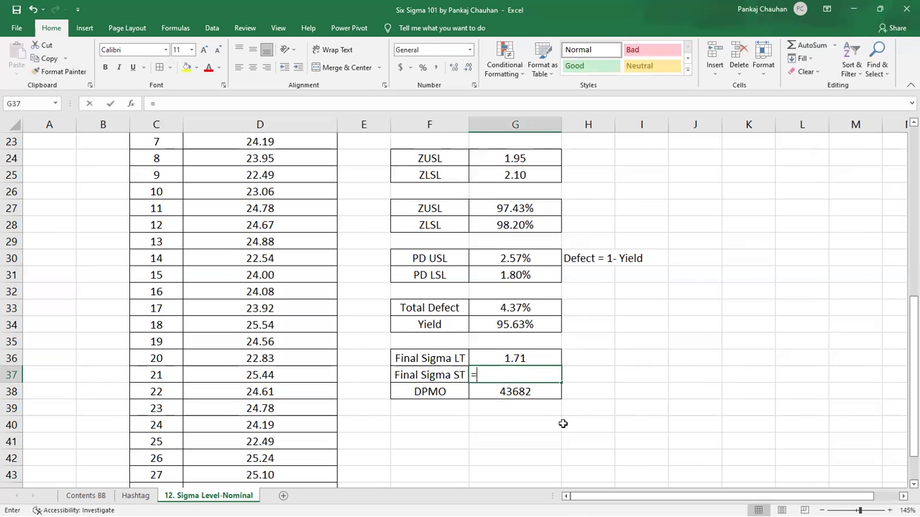
pyautogui.press('Up')
pyautogui.write('+')
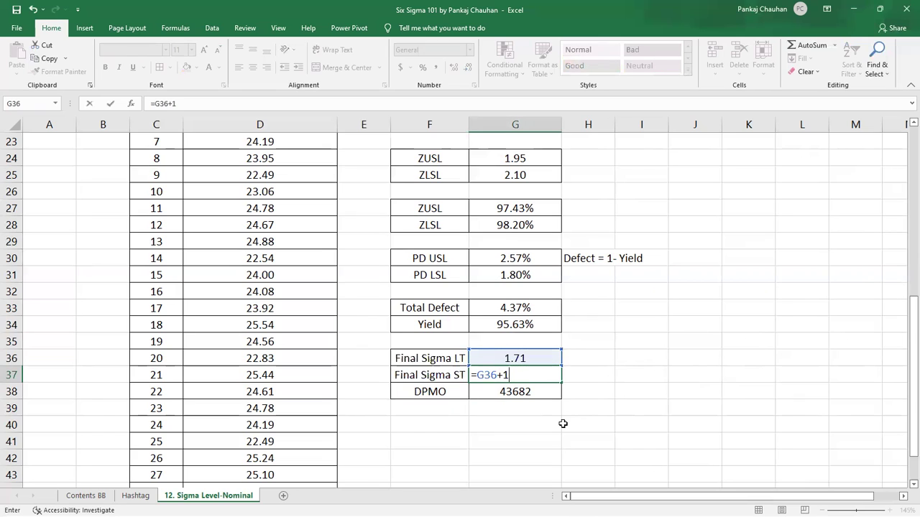
pyautogui.press('Return')
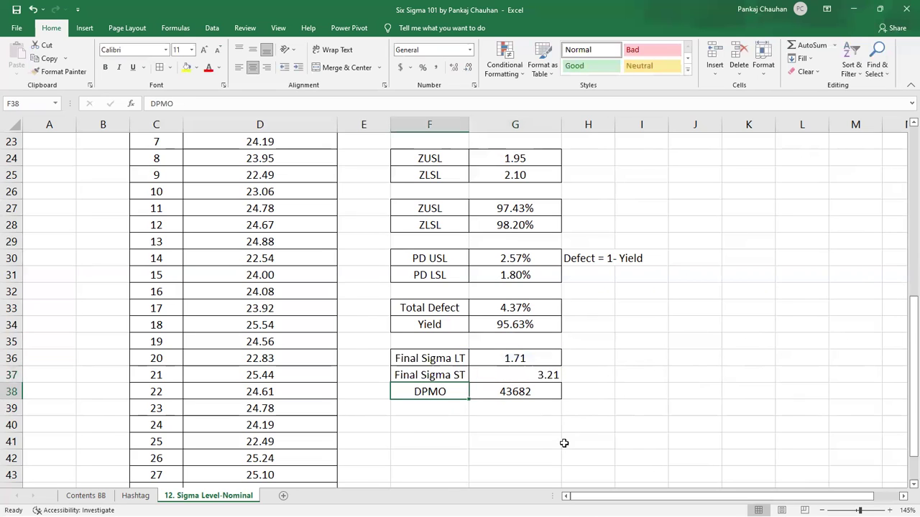
# Center the Final Sigma ST value in G37 horizontally and vertically.
pyautogui.click(532, 375)
pyautogui.click(252, 67)
pyautogui.click(252, 50)
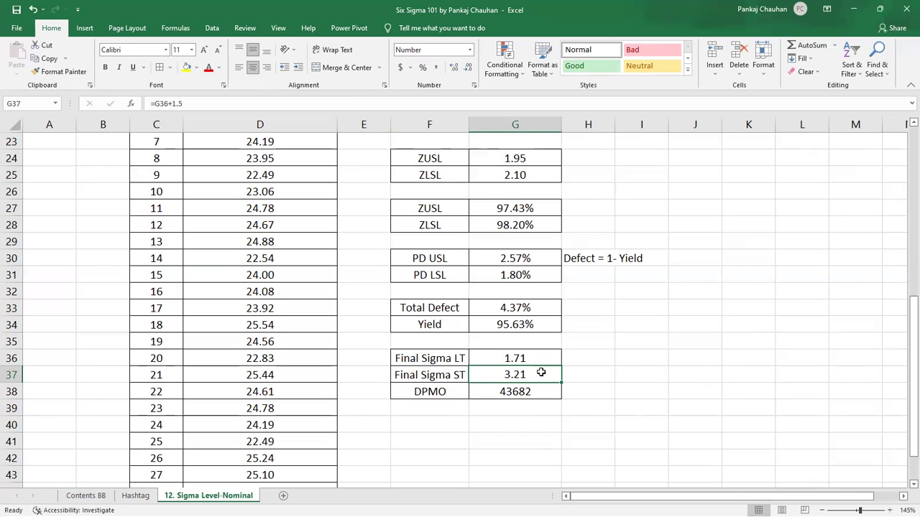
# Select the Final Sigma LT label and value in F36:G36.
pyautogui.moveTo(434, 358); pyautogui.dragTo(545, 360)
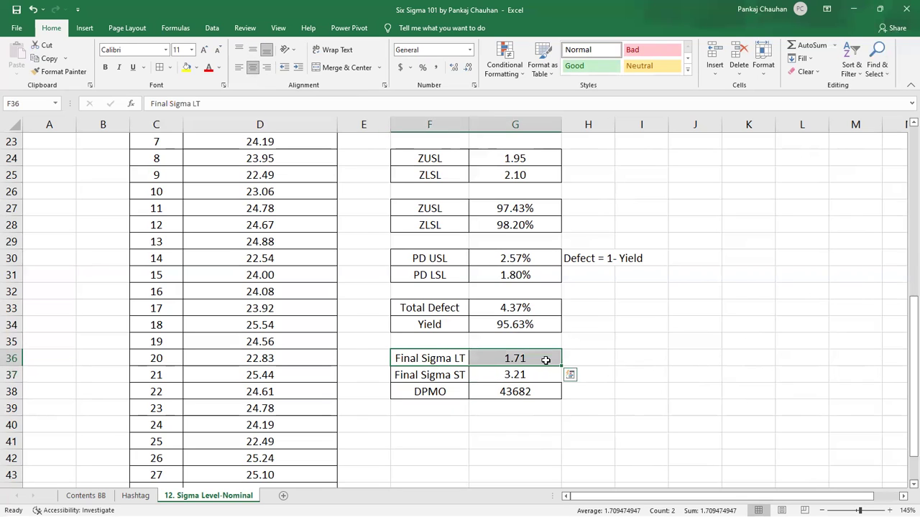